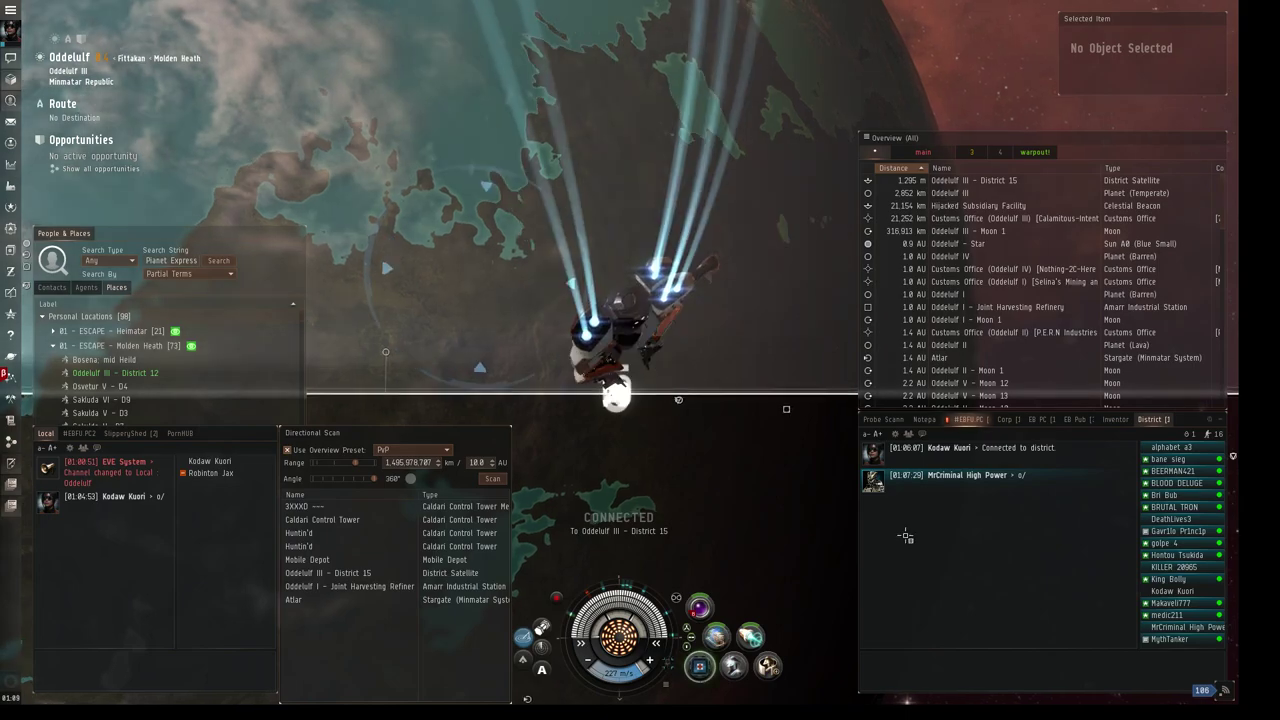
Orbit the camera behind the ship, run a directional scan and dismiss the weapon module menu.
mouse_move(612, 400)
mouse_down()
mouse_move(788, 460)
mouse_move(732, 474)
mouse_up()
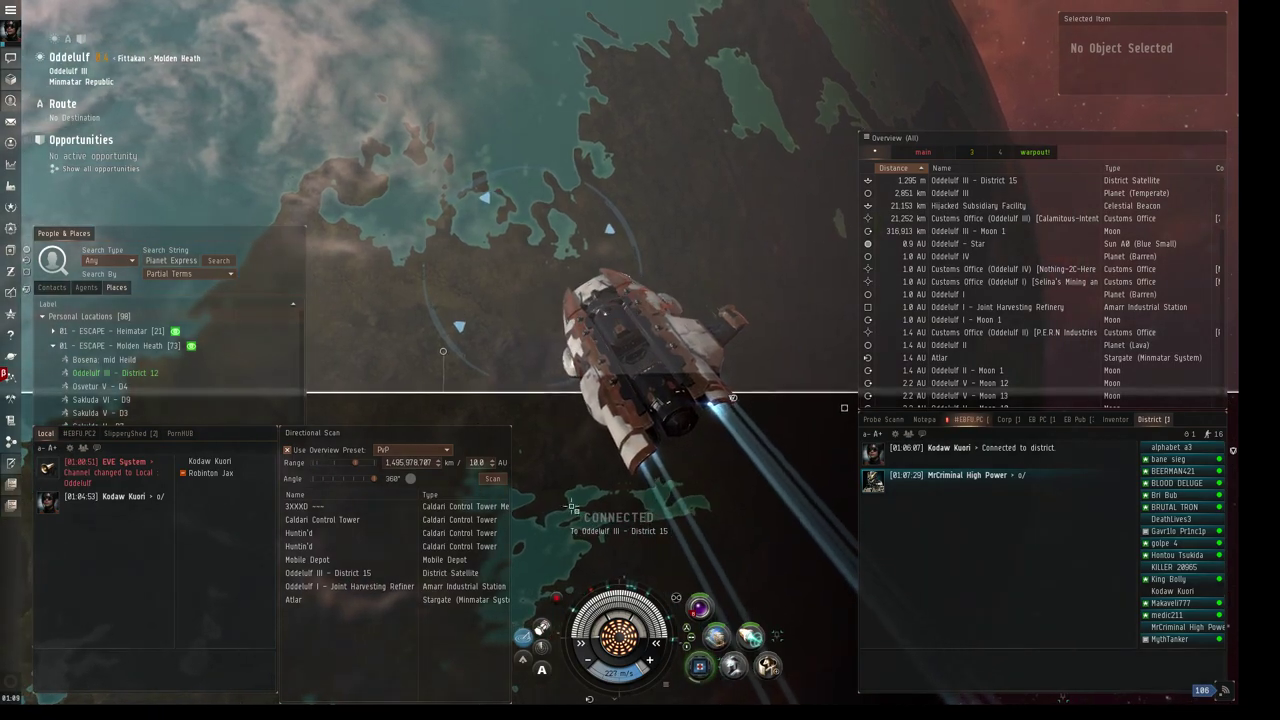
click(496, 478)
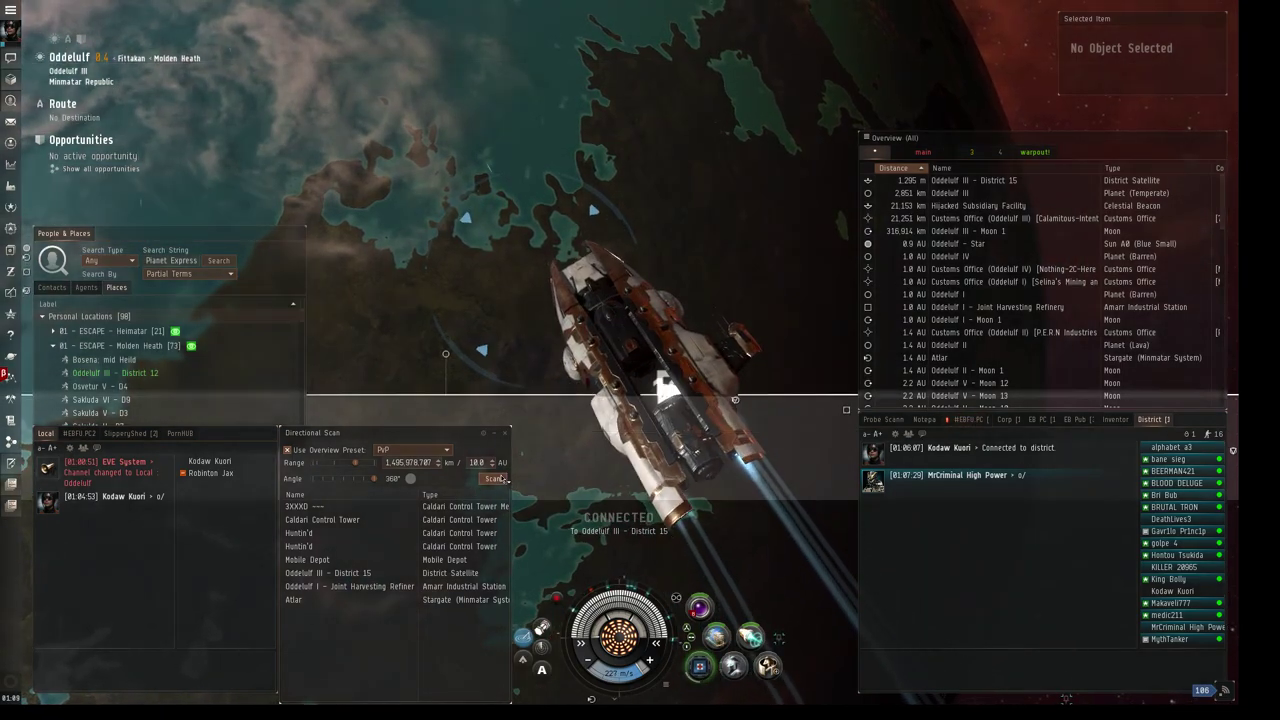
right_click(698, 606)
click(731, 612)
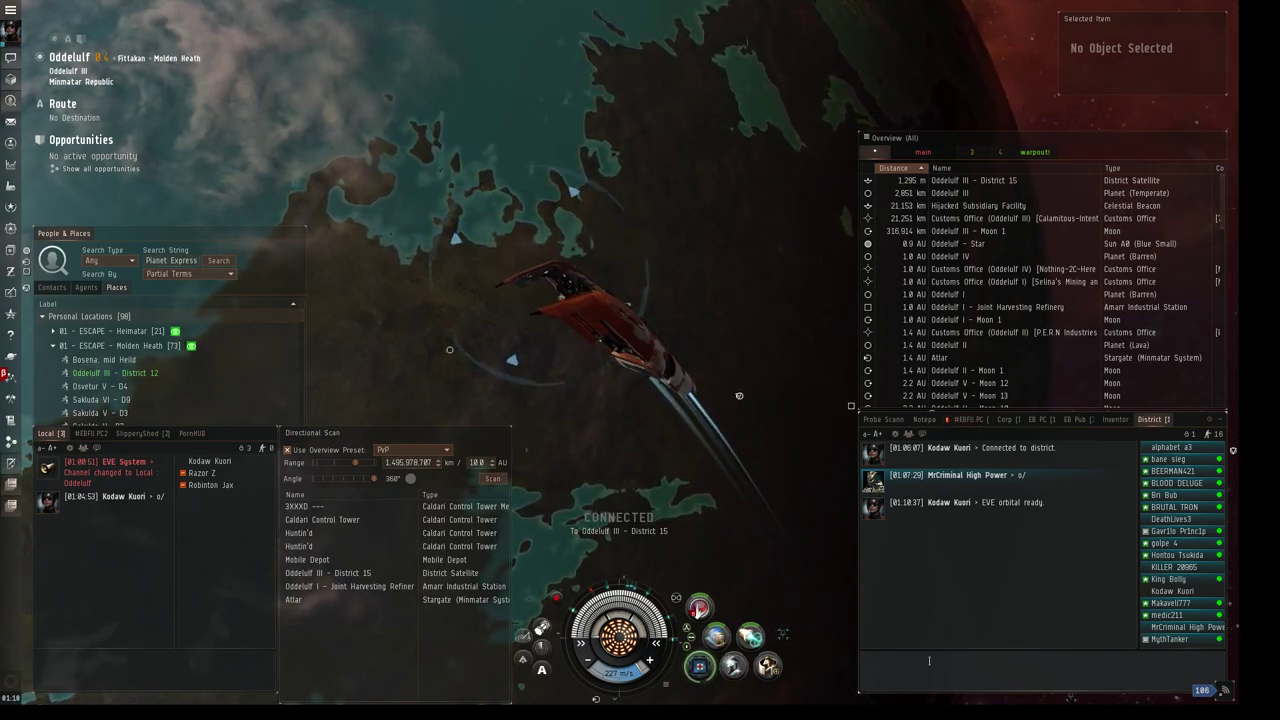
Rescan, then shrink the d-scan range from 5 AU down to 1 AU.
click(489, 480)
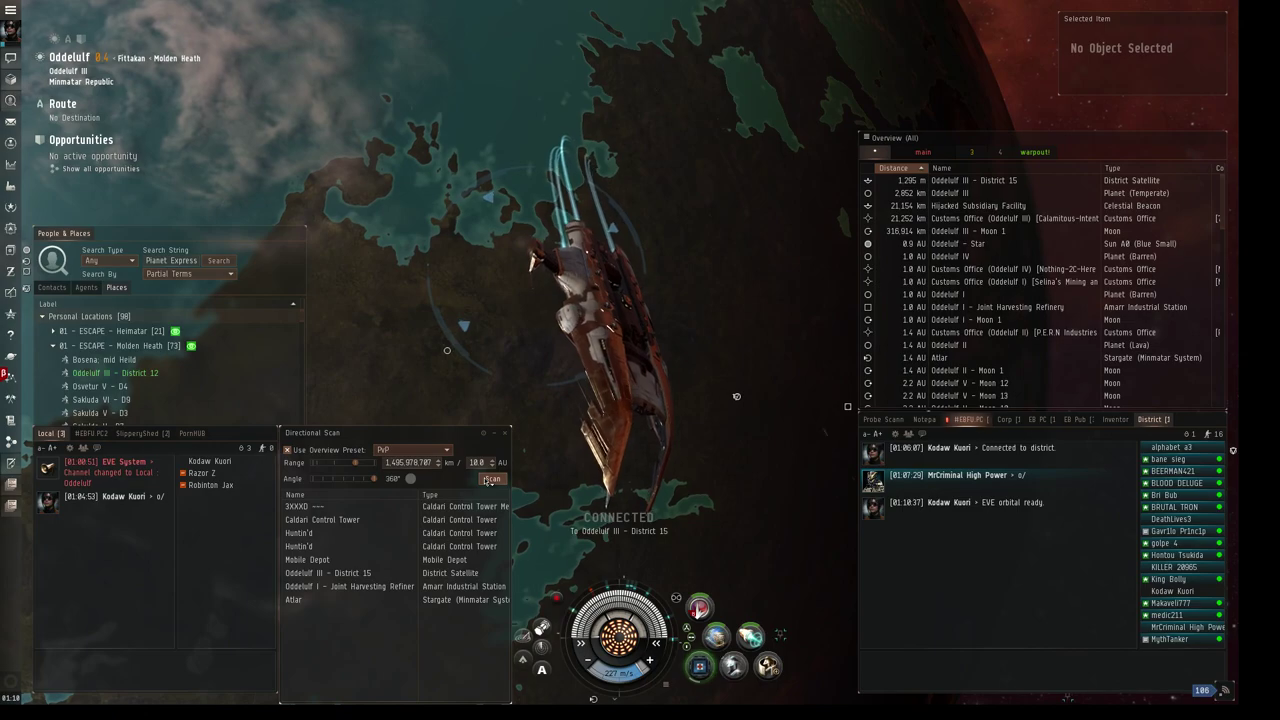
click(489, 480)
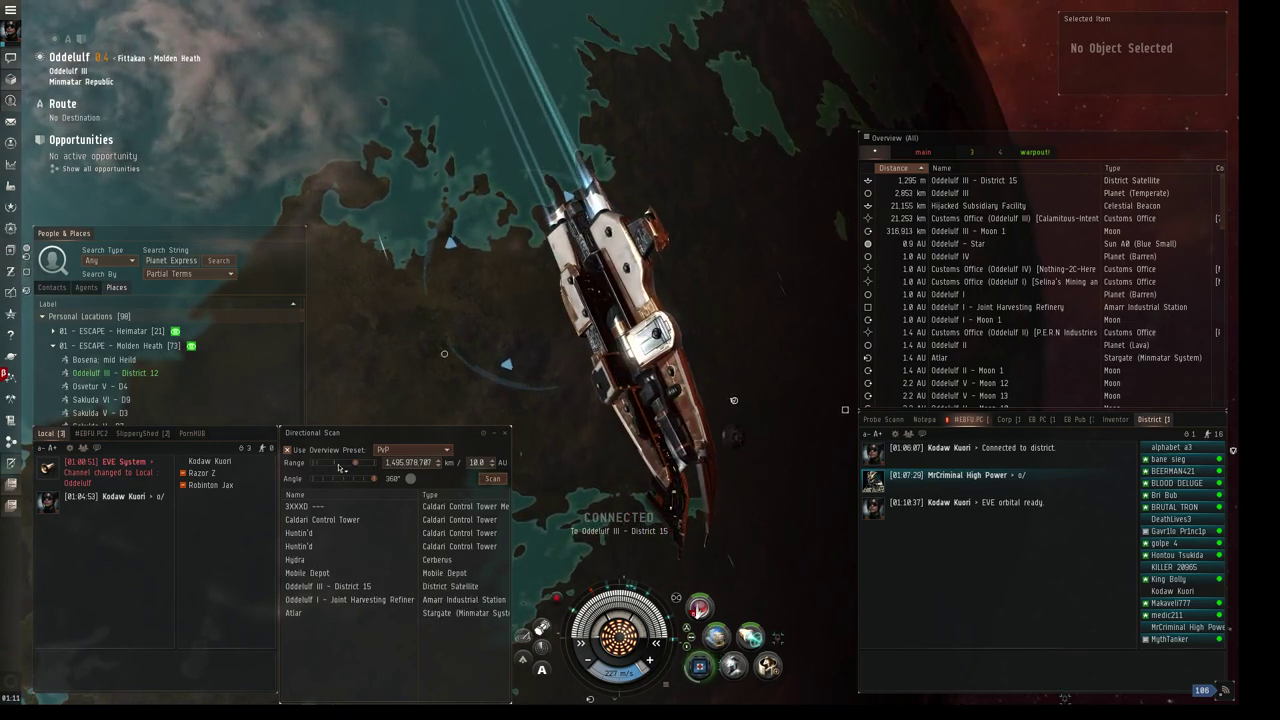
drag(340, 466, 328, 465)
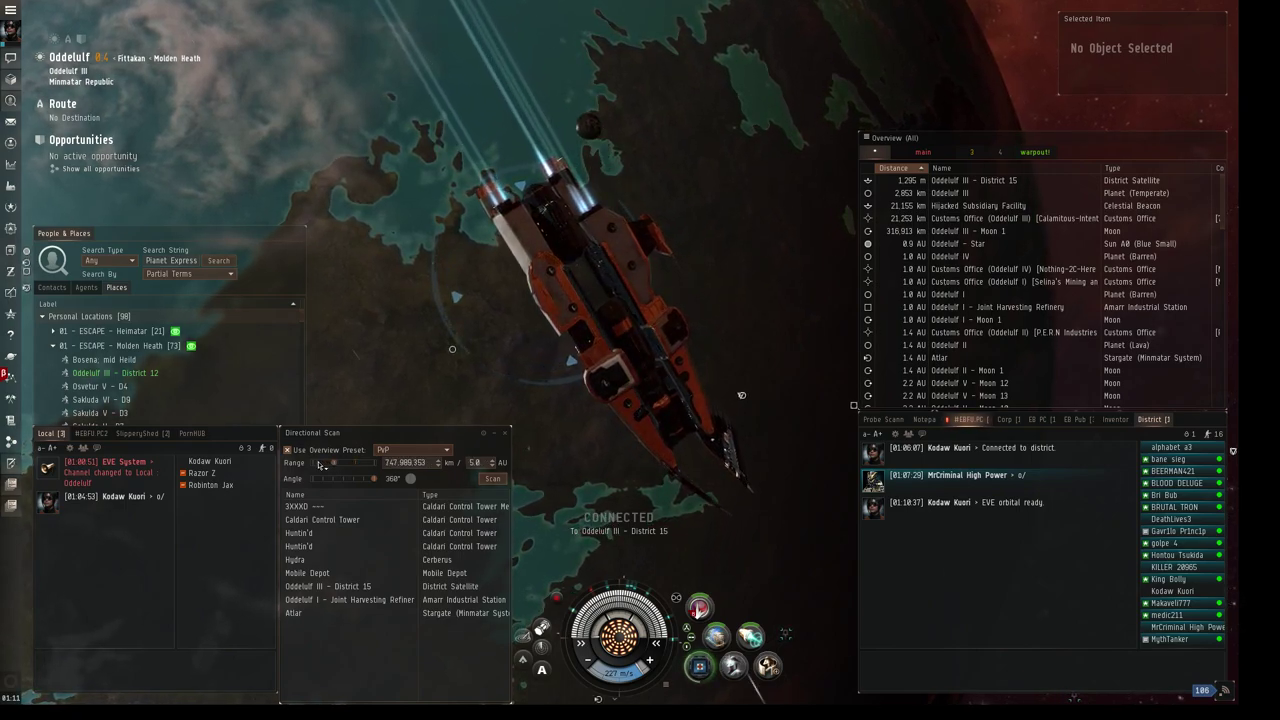
drag(328, 464, 318, 464)
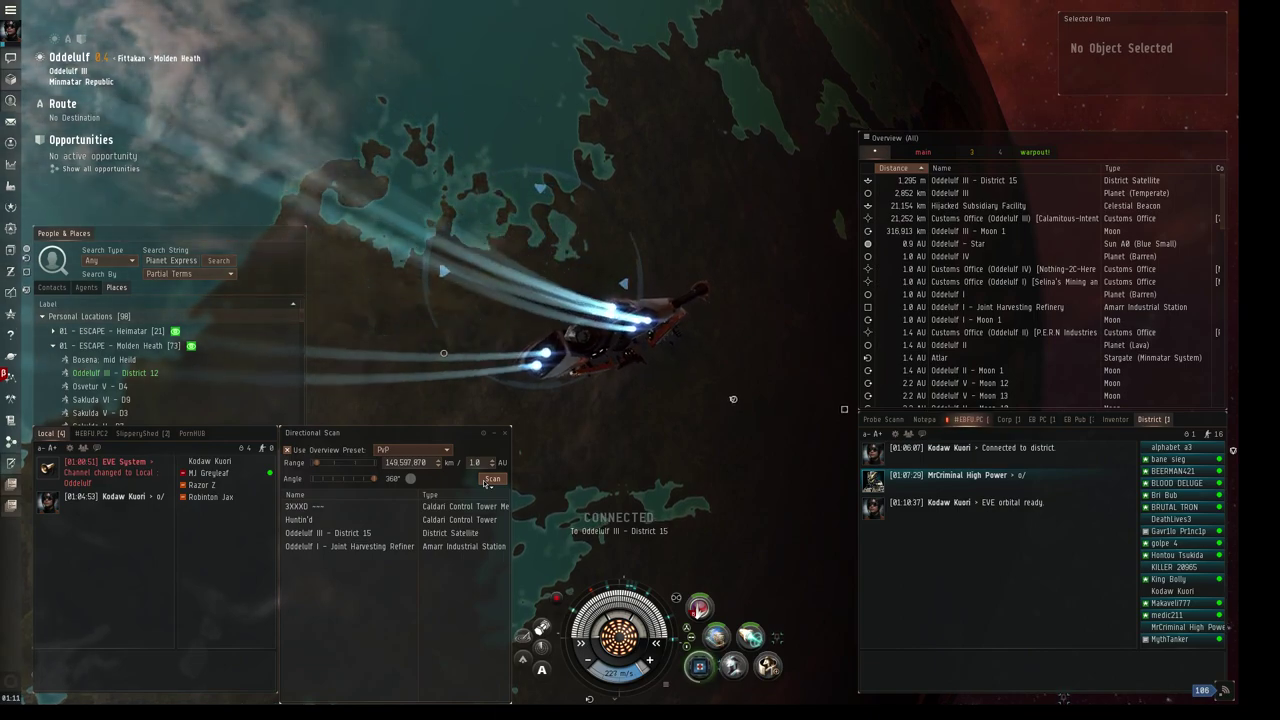
View MJ Greyleaf's character information from Local, then close it.
right_click(207, 472)
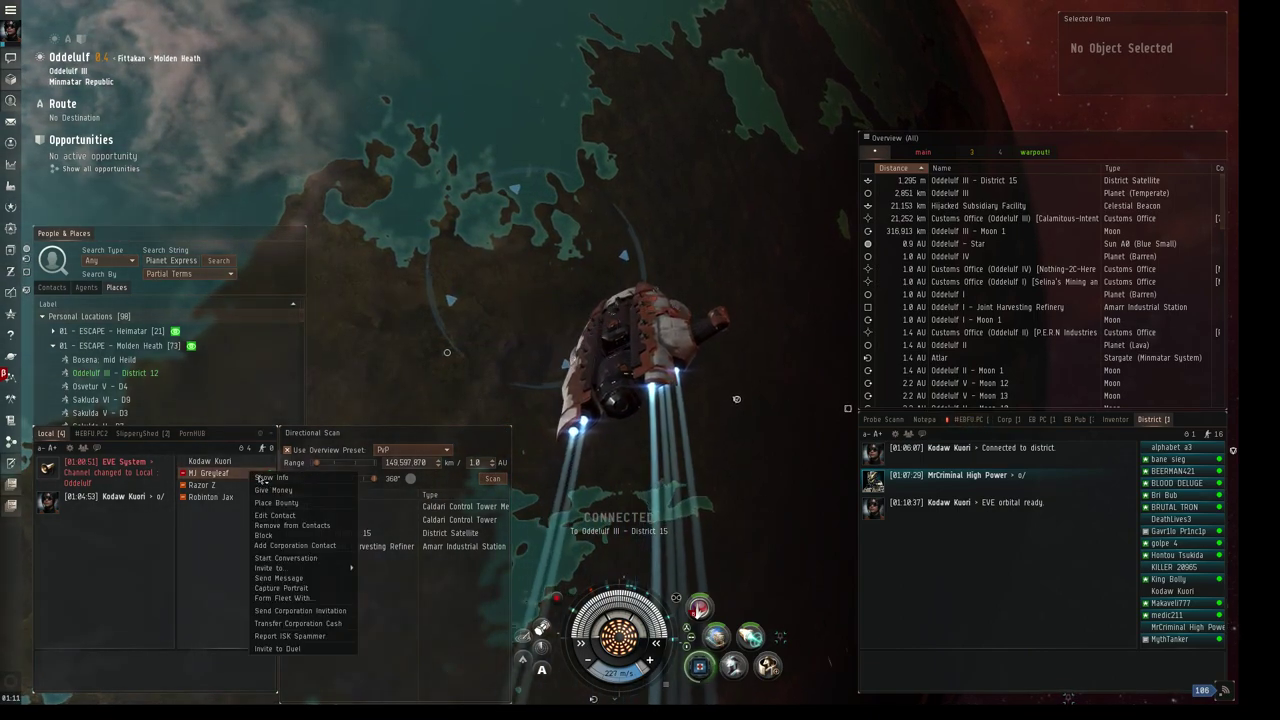
click(264, 478)
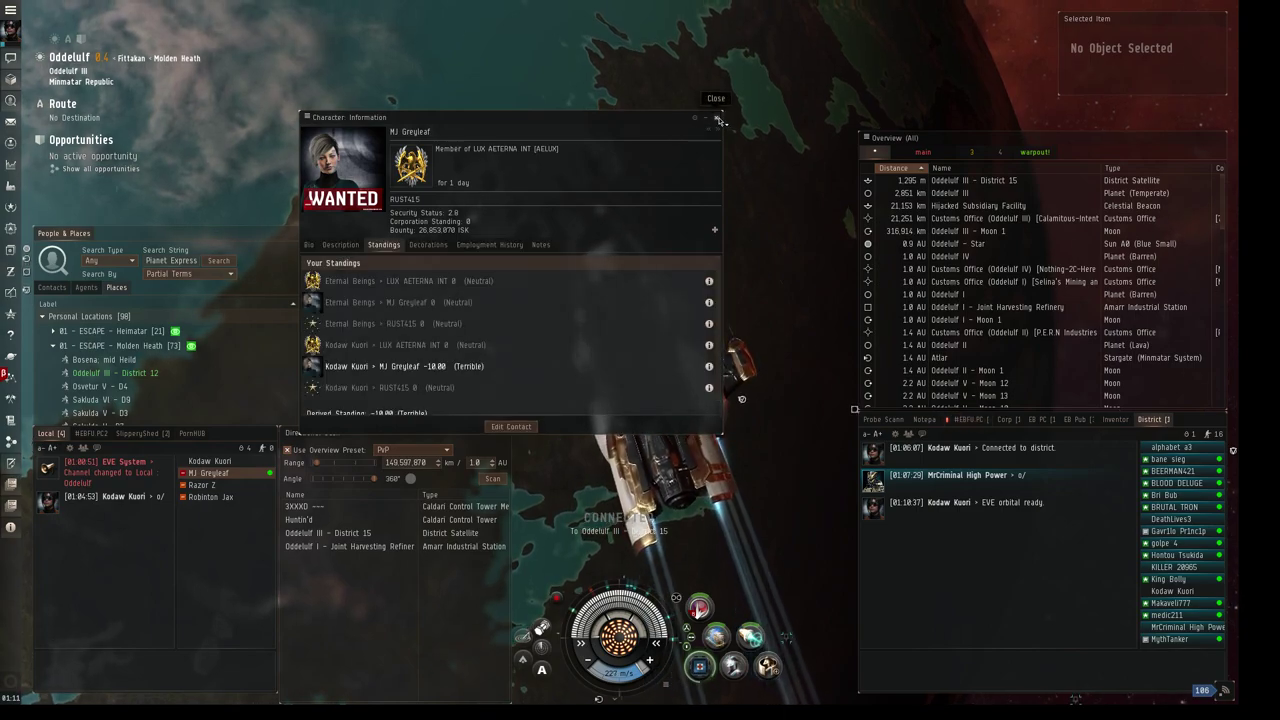
click(720, 119)
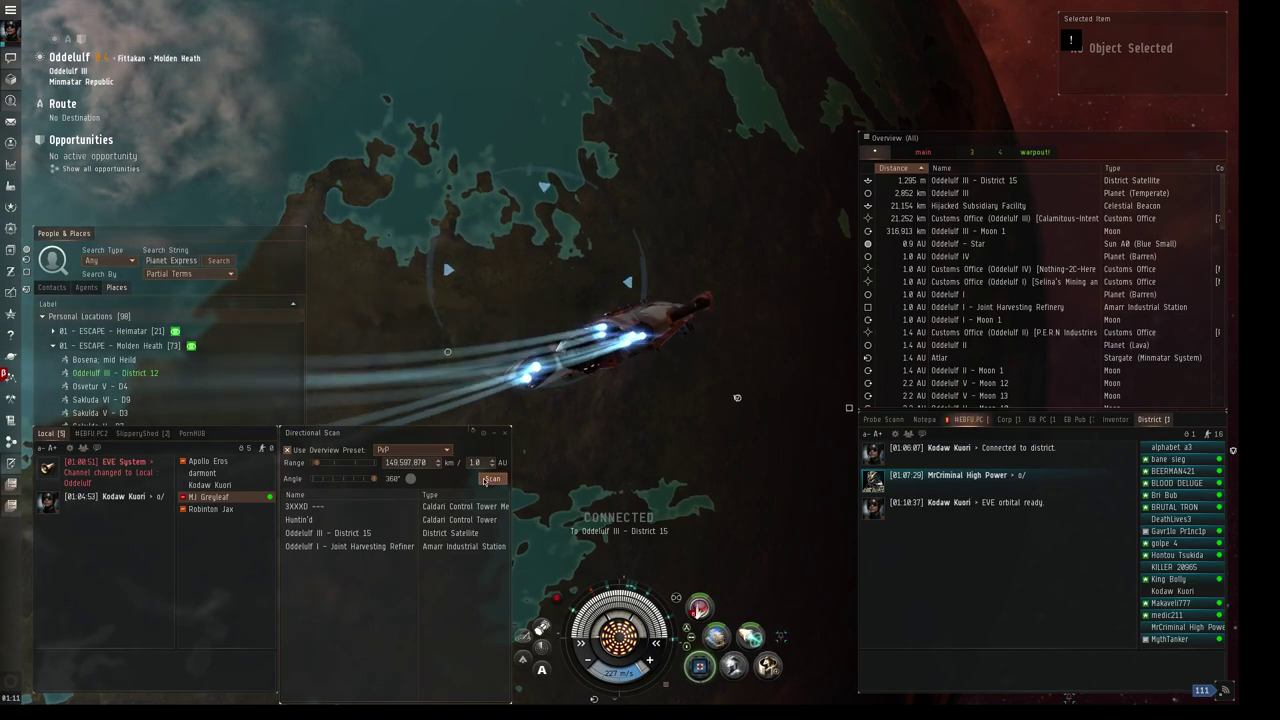
Rescan at 10 AU, then narrow the range back to 1 AU and rescan.
click(336, 468)
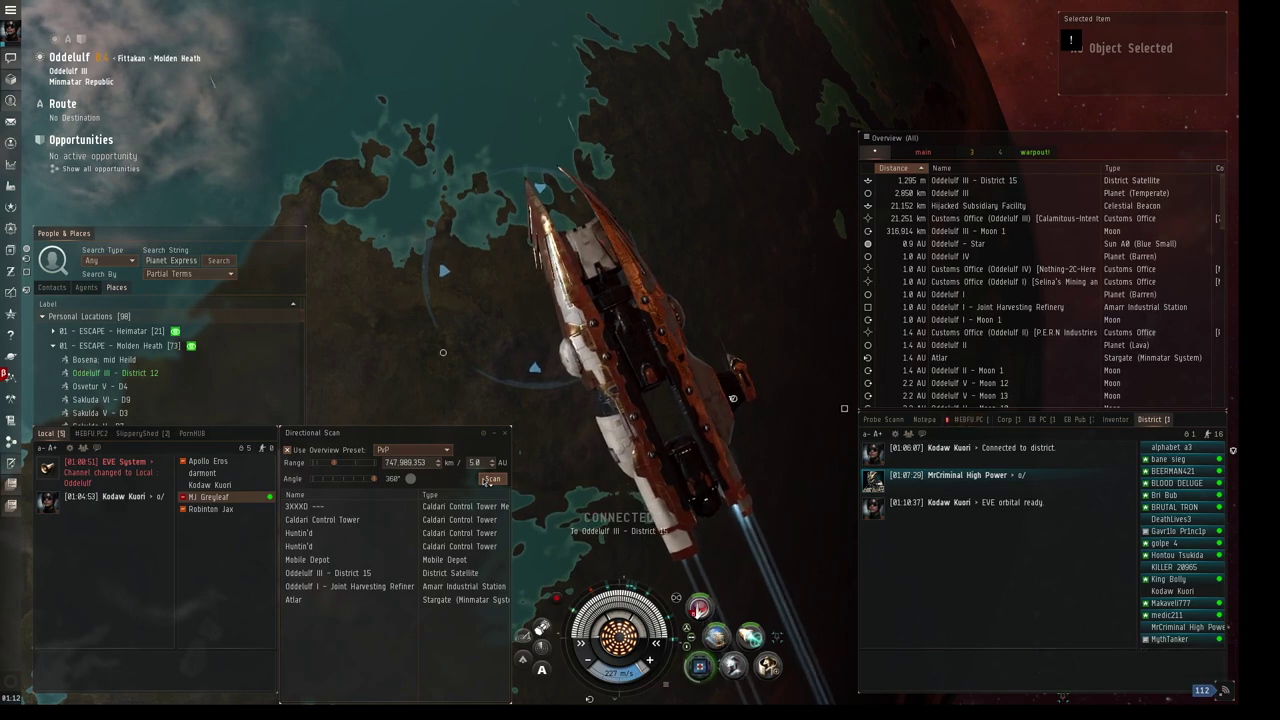
click(363, 465)
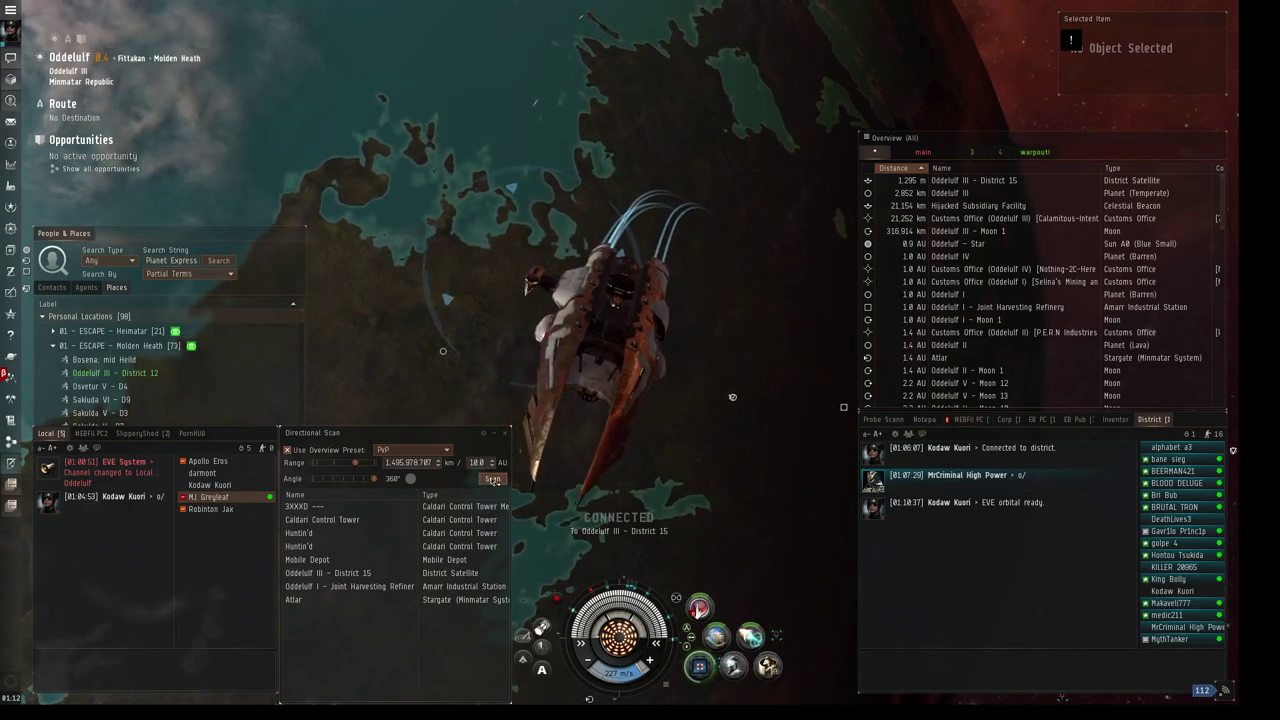
click(492, 479)
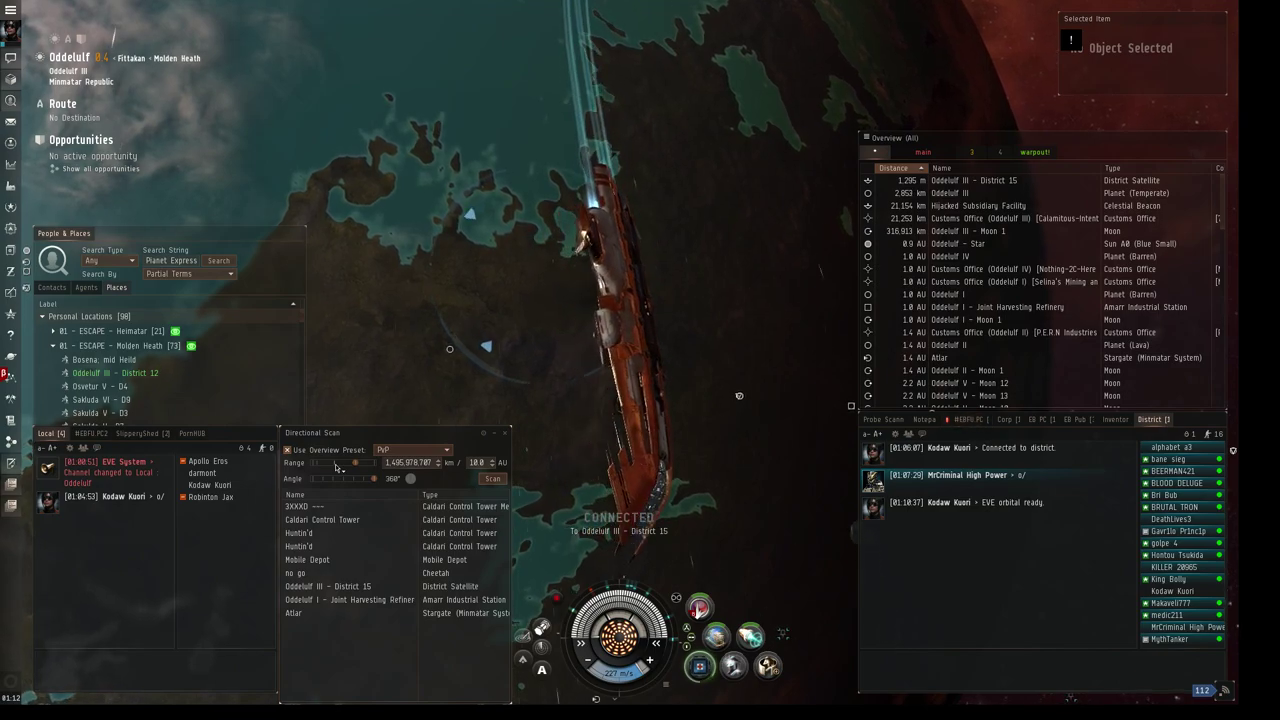
drag(337, 464, 325, 464)
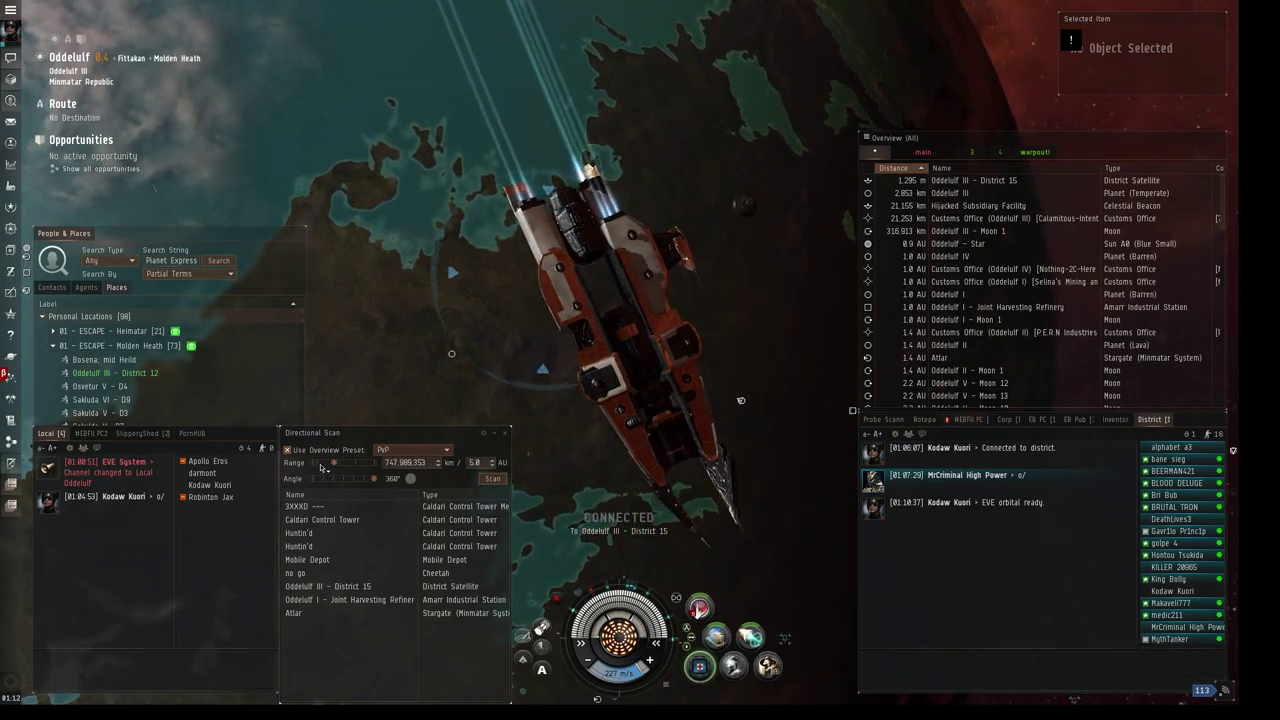
drag(333, 463, 316, 463)
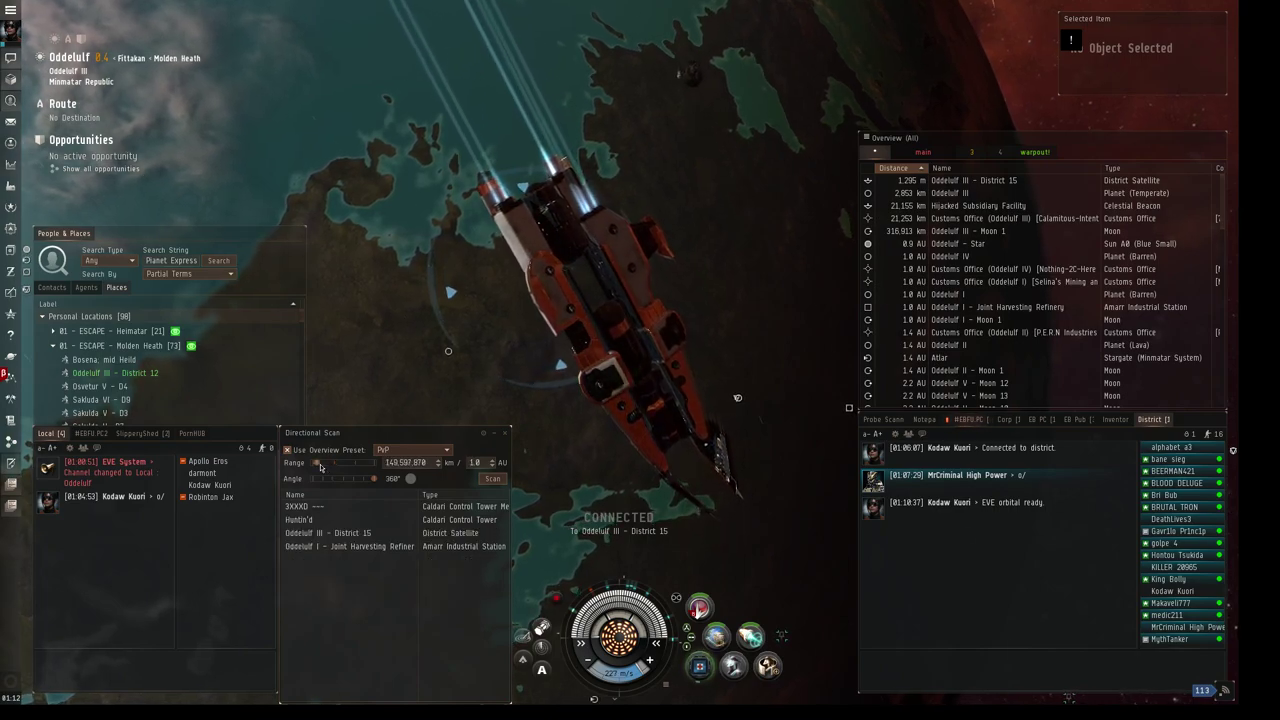
click(493, 479)
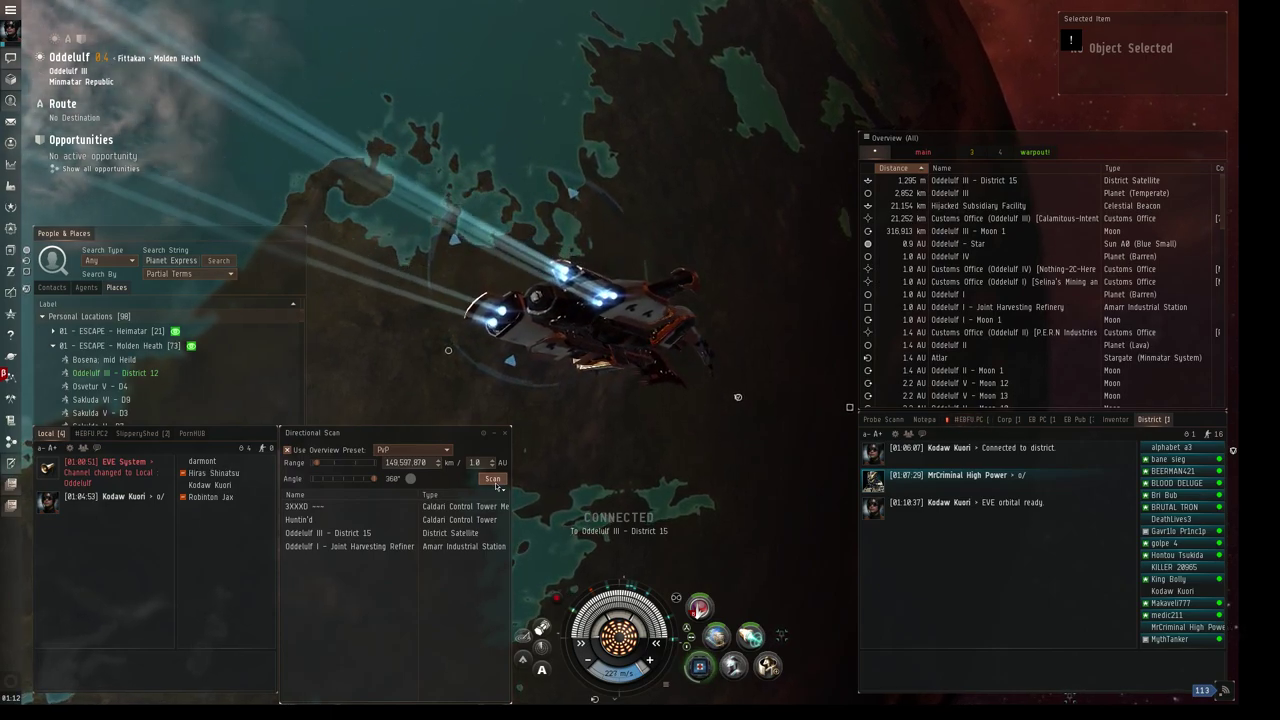
Check the character information of three pilots in Local, closing each window.
right_click(207, 461)
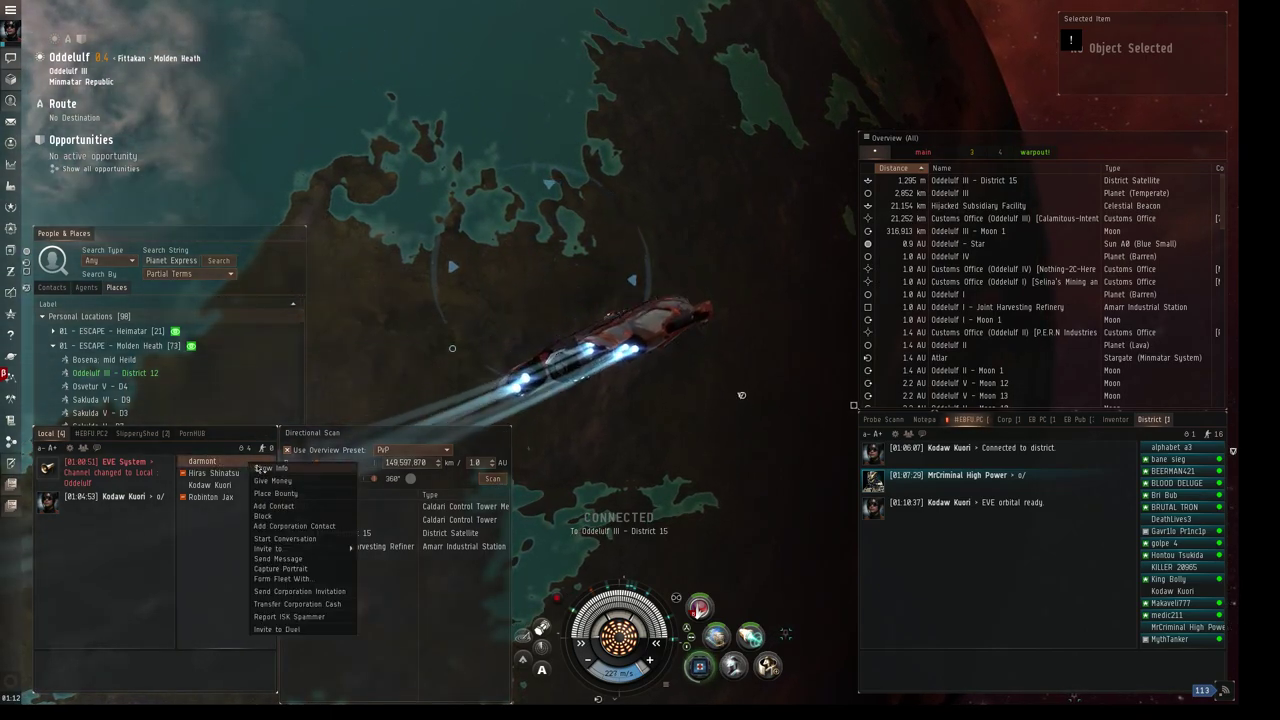
click(240, 472)
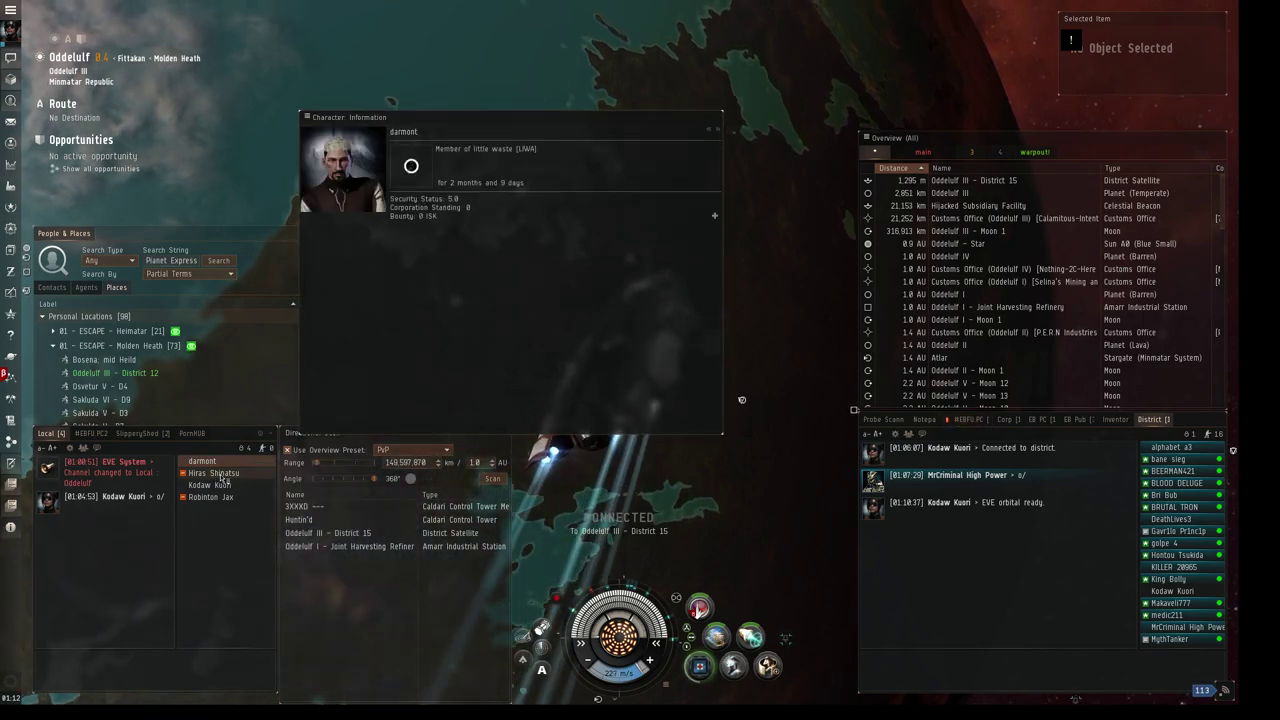
right_click(210, 472)
click(255, 480)
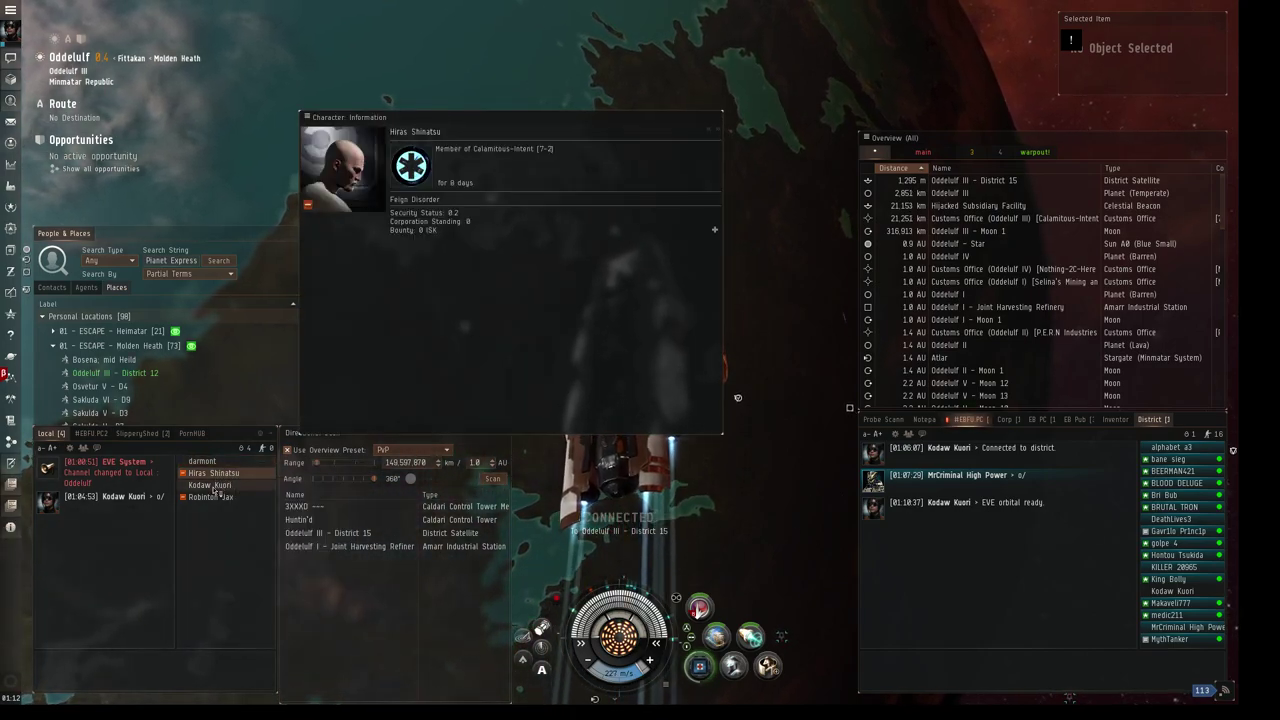
click(716, 119)
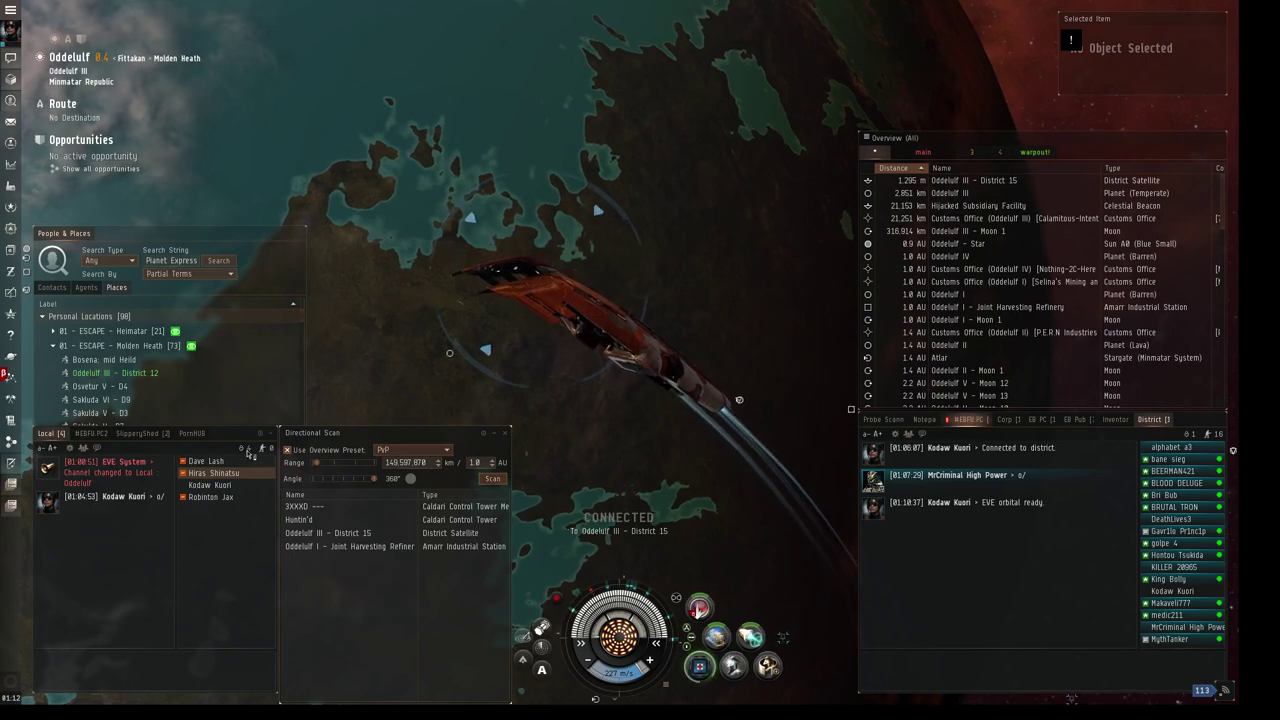
right_click(206, 461)
click(262, 470)
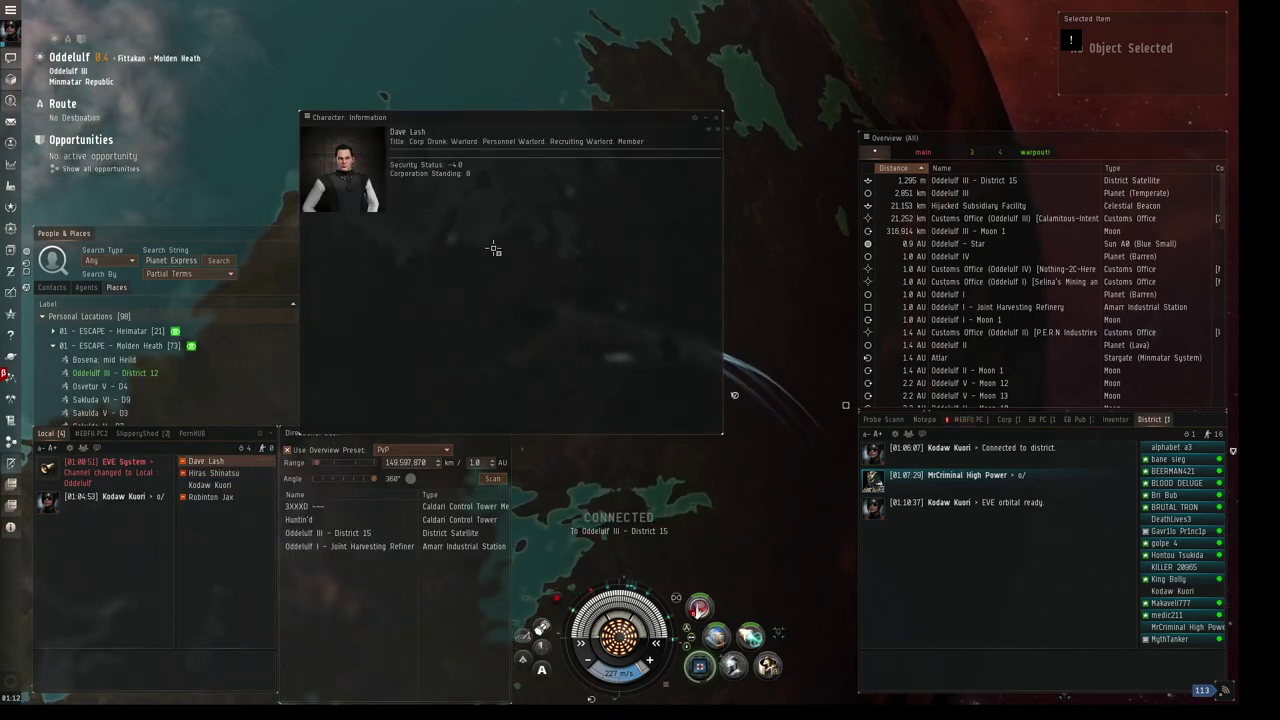
click(717, 119)
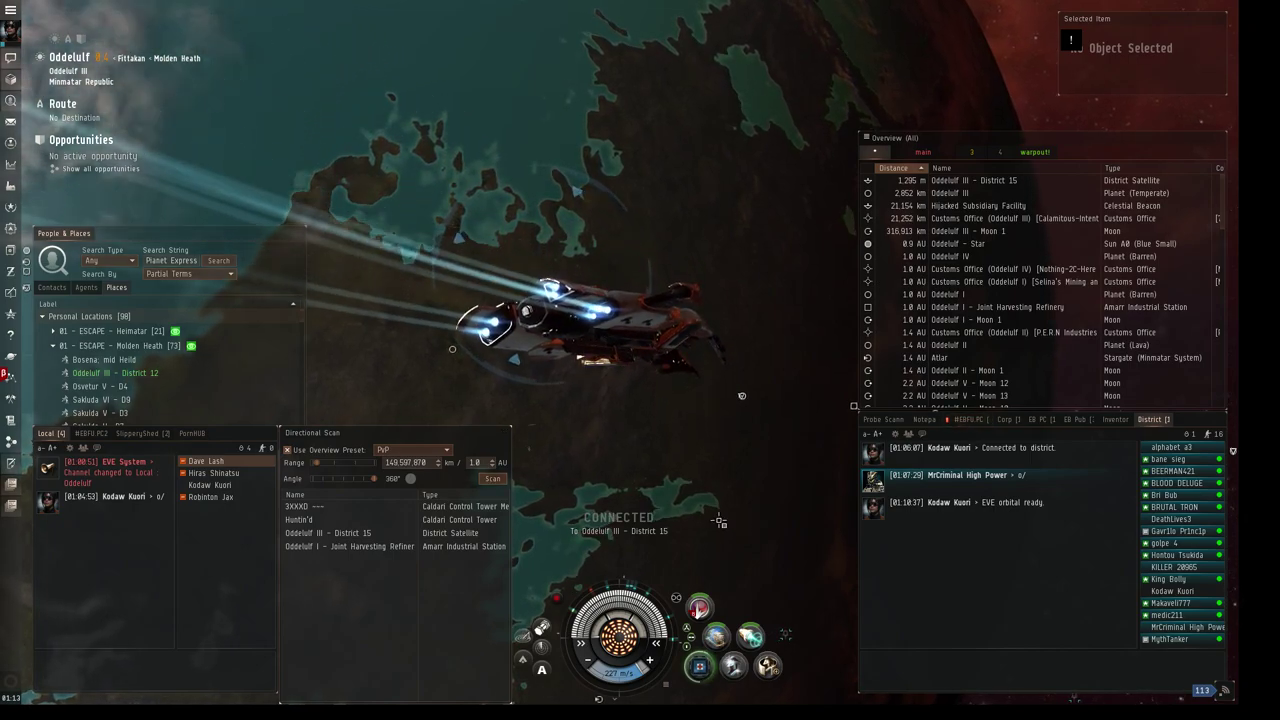
Run two directional scans, then inspect and close two newly arrived pilots' info.
click(492, 479)
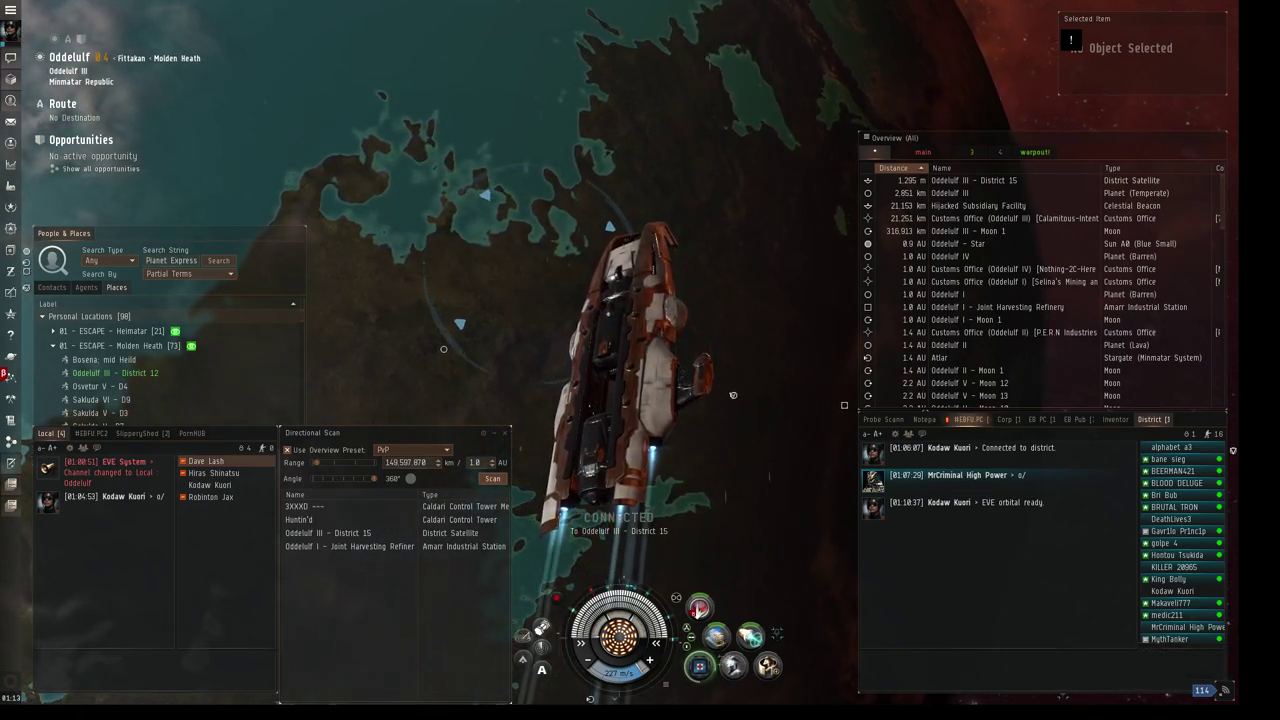
click(492, 479)
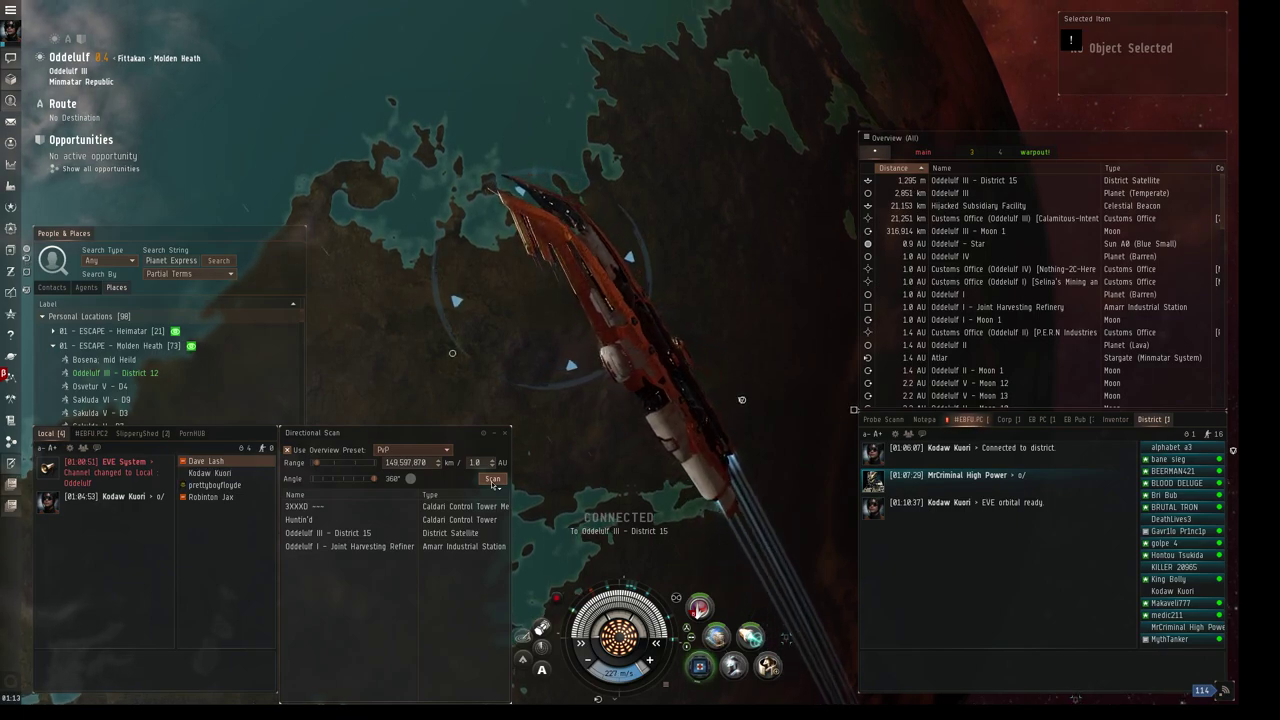
double_click(215, 486)
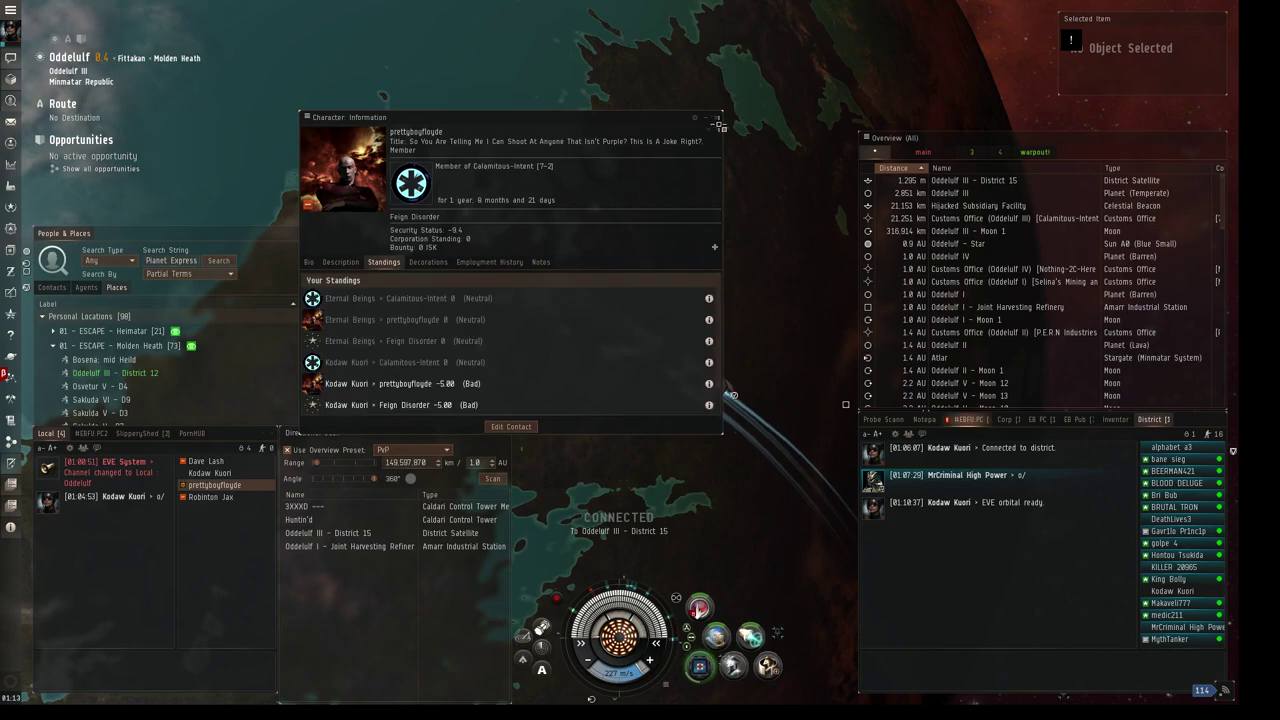
click(719, 120)
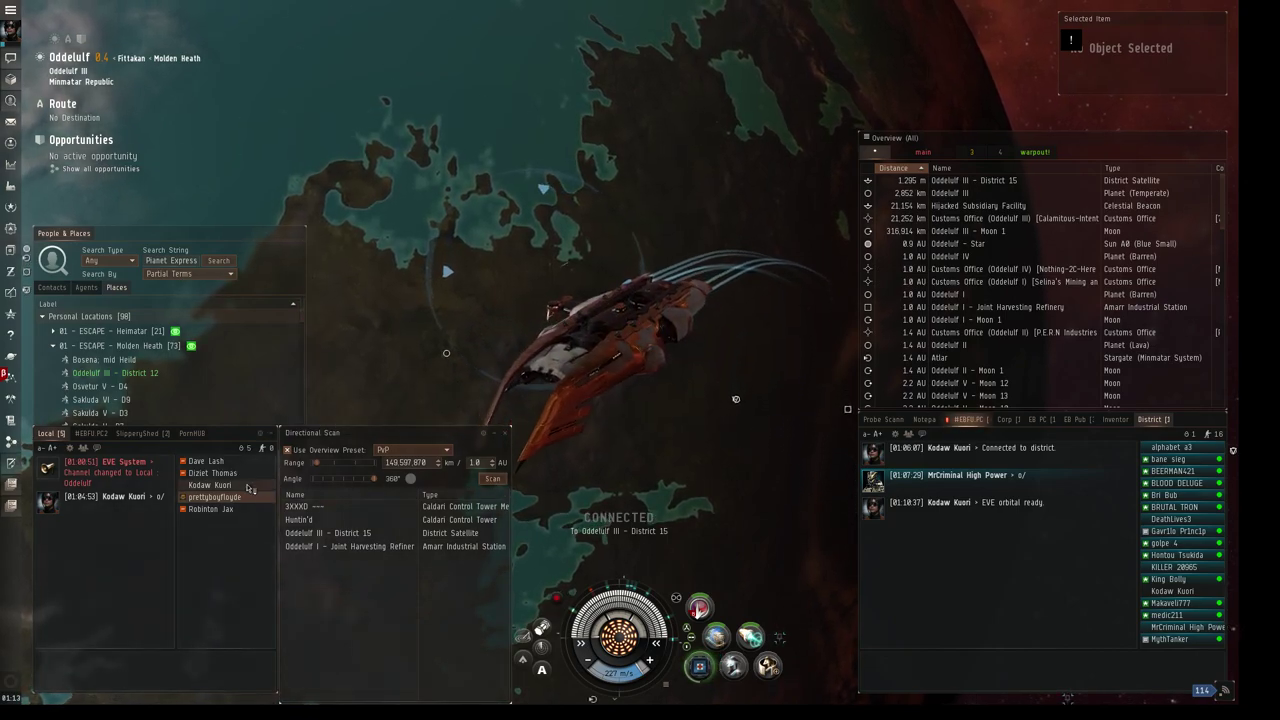
right_click(212, 472)
click(232, 486)
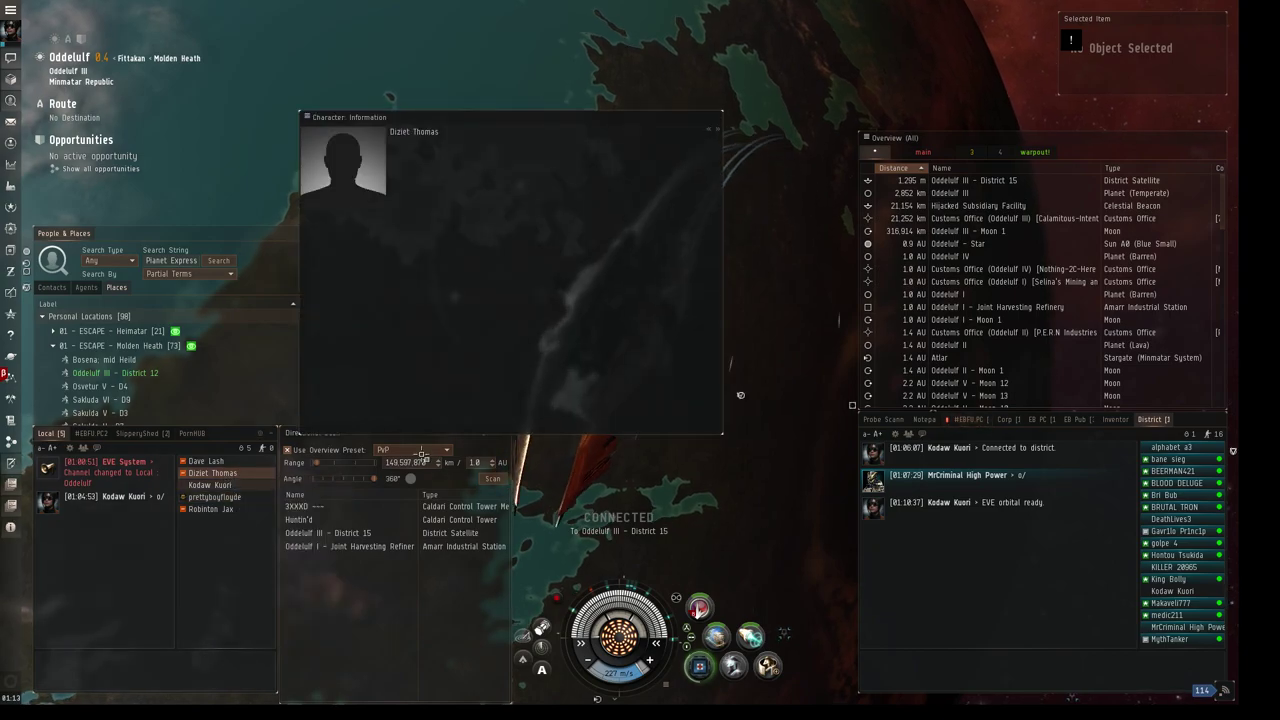
click(719, 120)
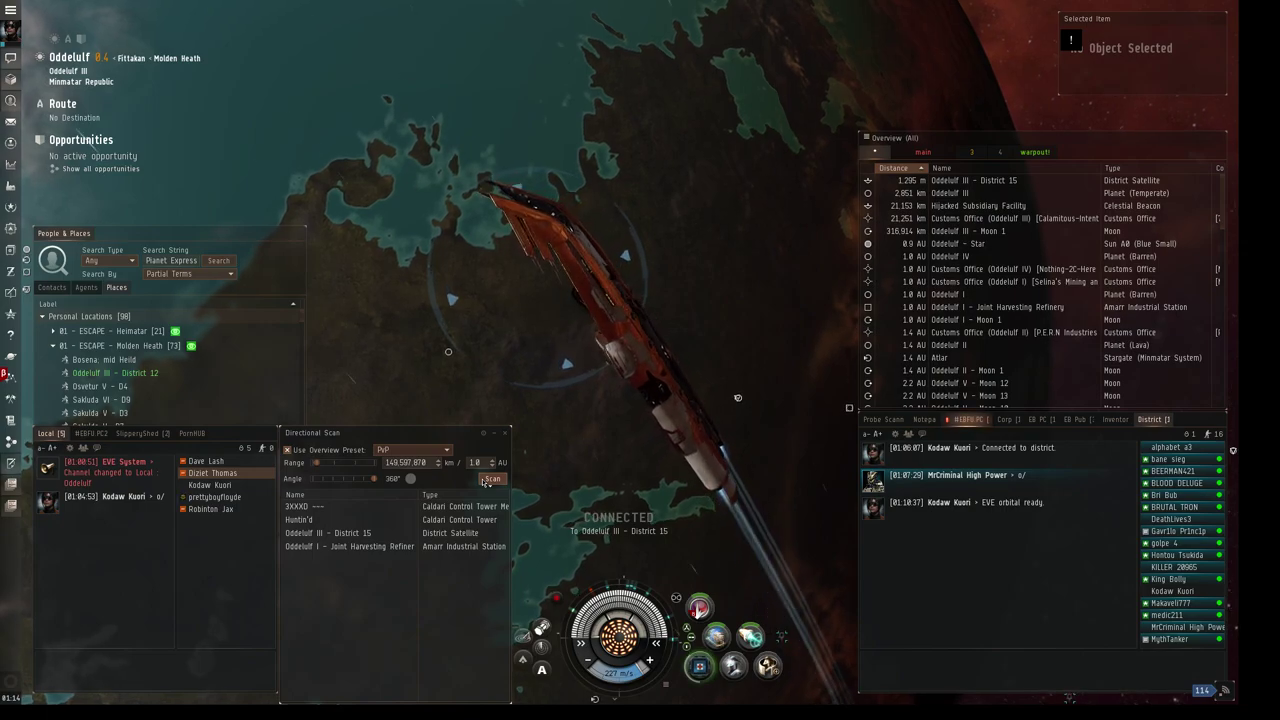
Rescan with d-scan and select the hostile Imperial Navy Slicer in the Overview.
click(489, 481)
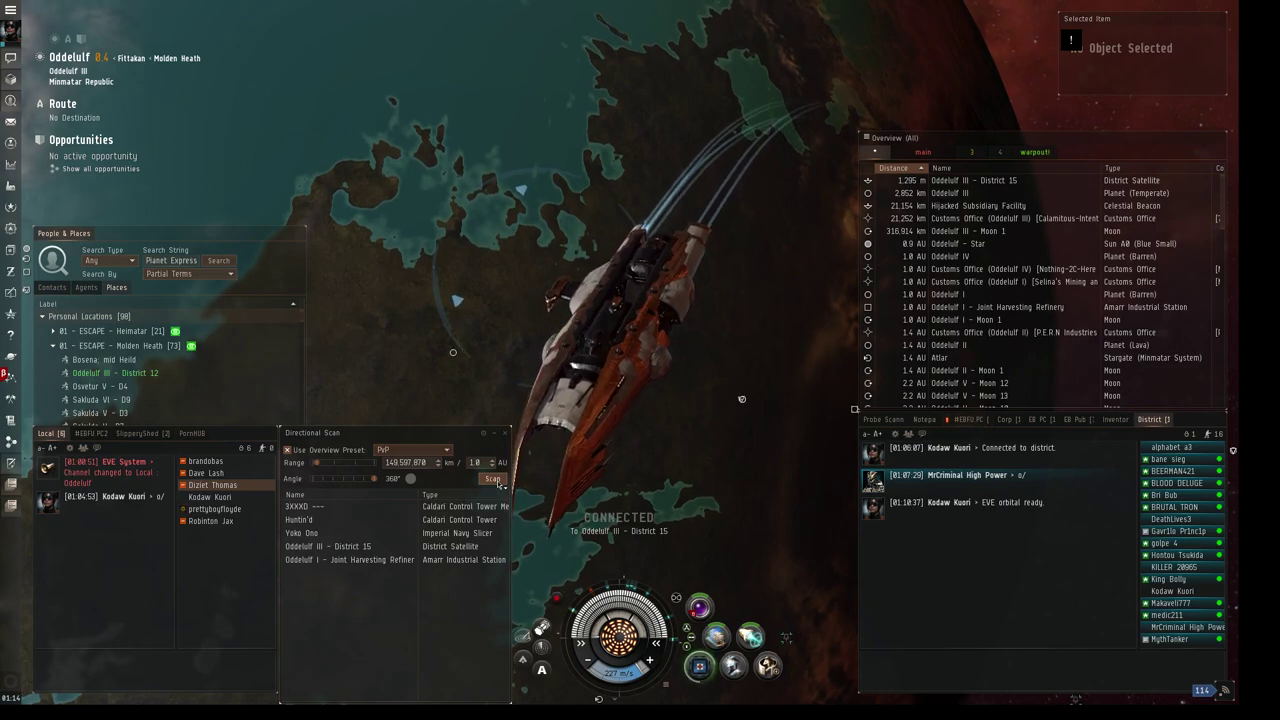
click(972, 197)
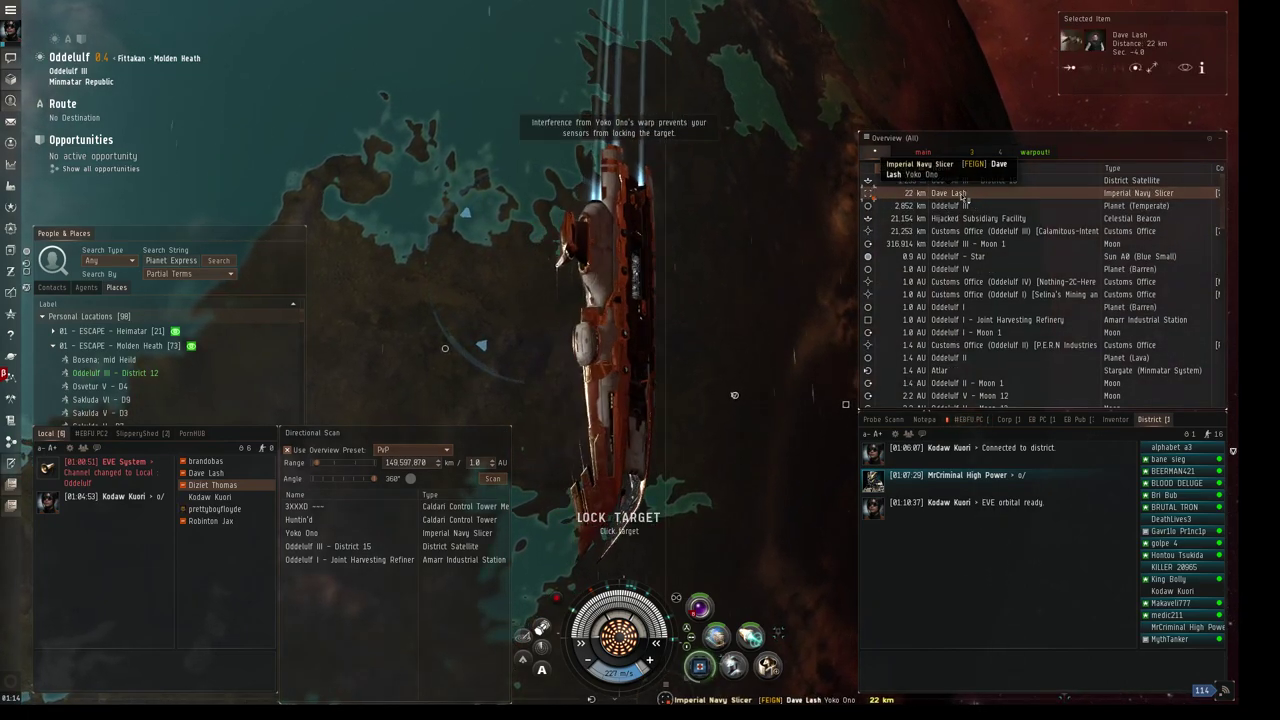
Orbit the Imperial Navy Slicer at 2,500 m via Overview and target icon, then select the Stiletto.
right_click(942, 193)
mouse_move(962, 206)
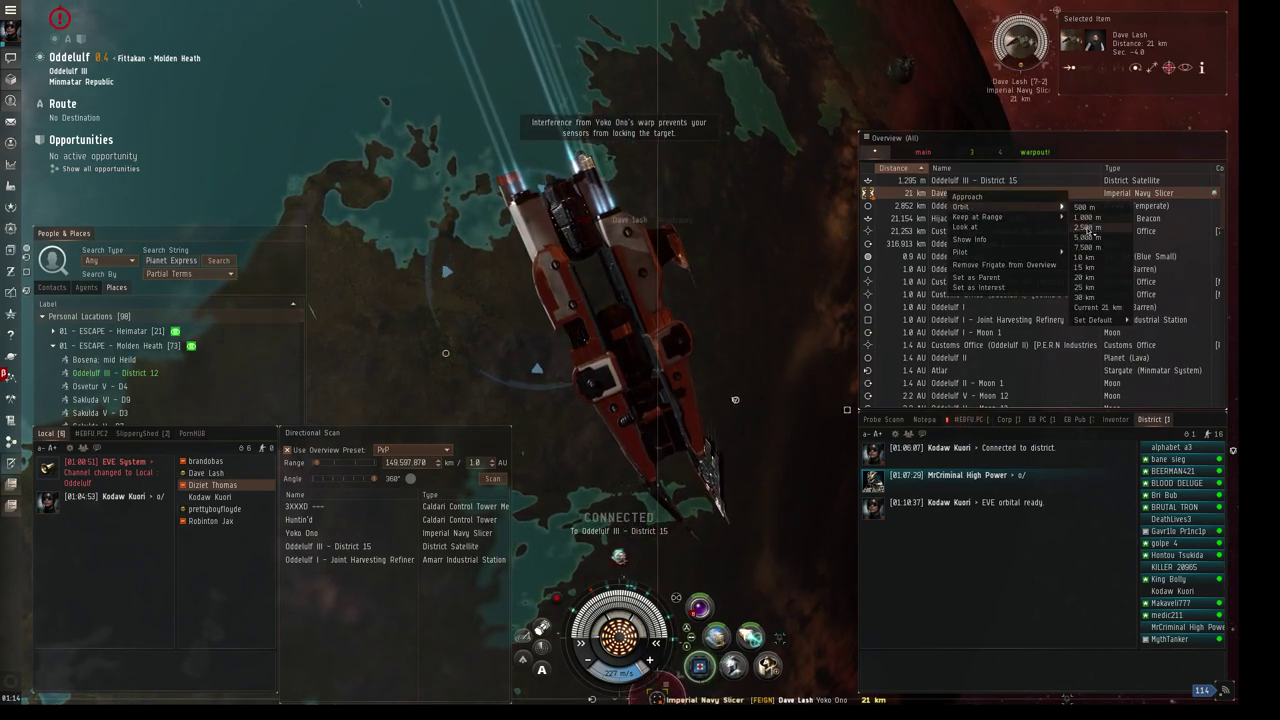
click(1092, 231)
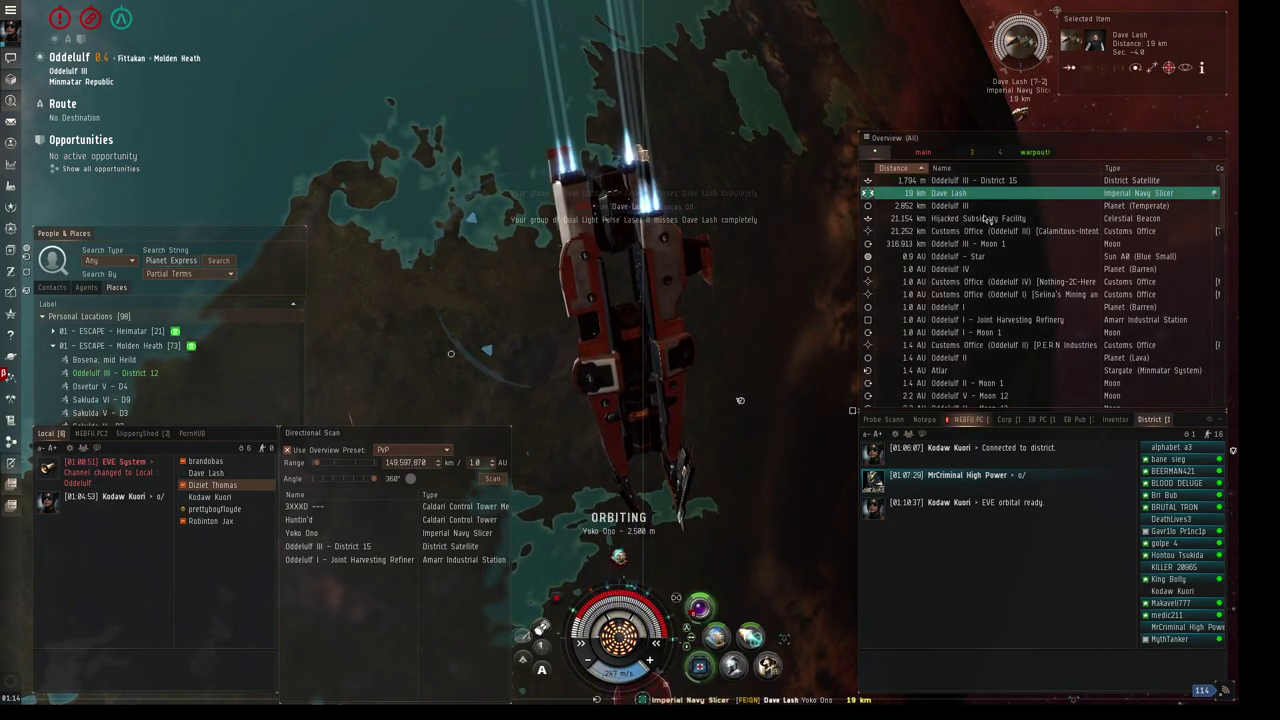
right_click(1028, 43)
mouse_move(1050, 59)
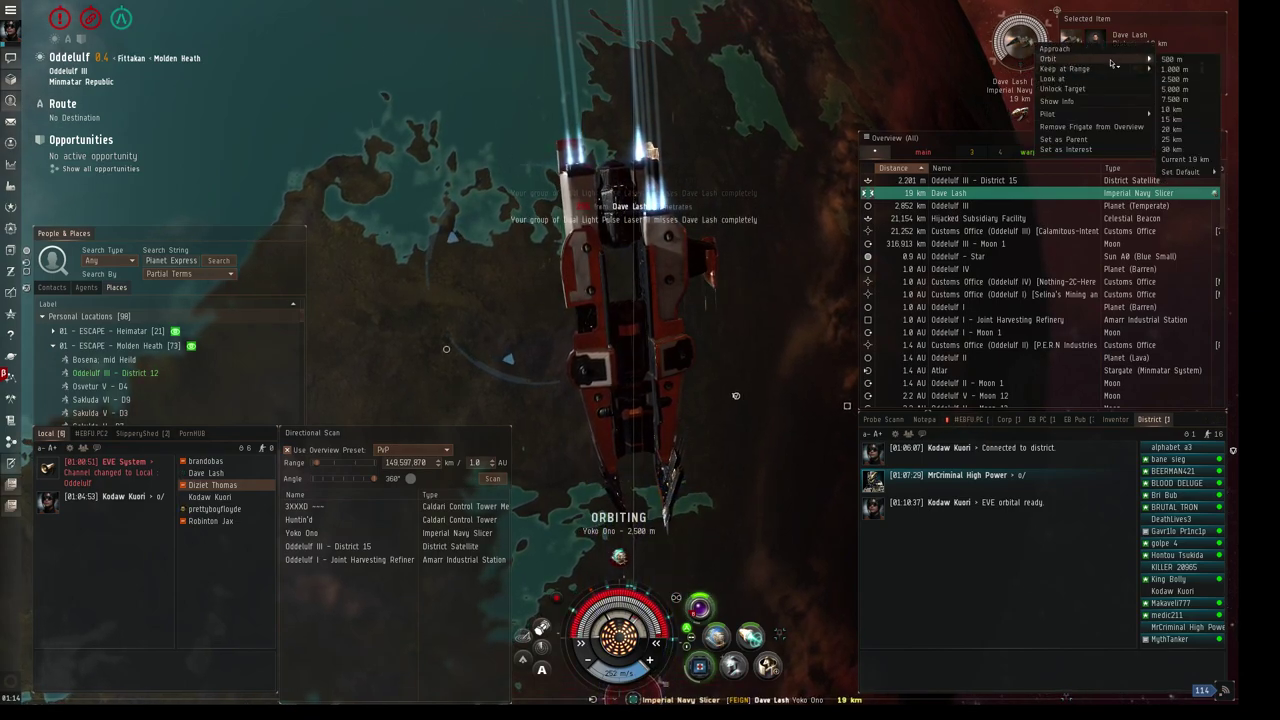
click(1185, 76)
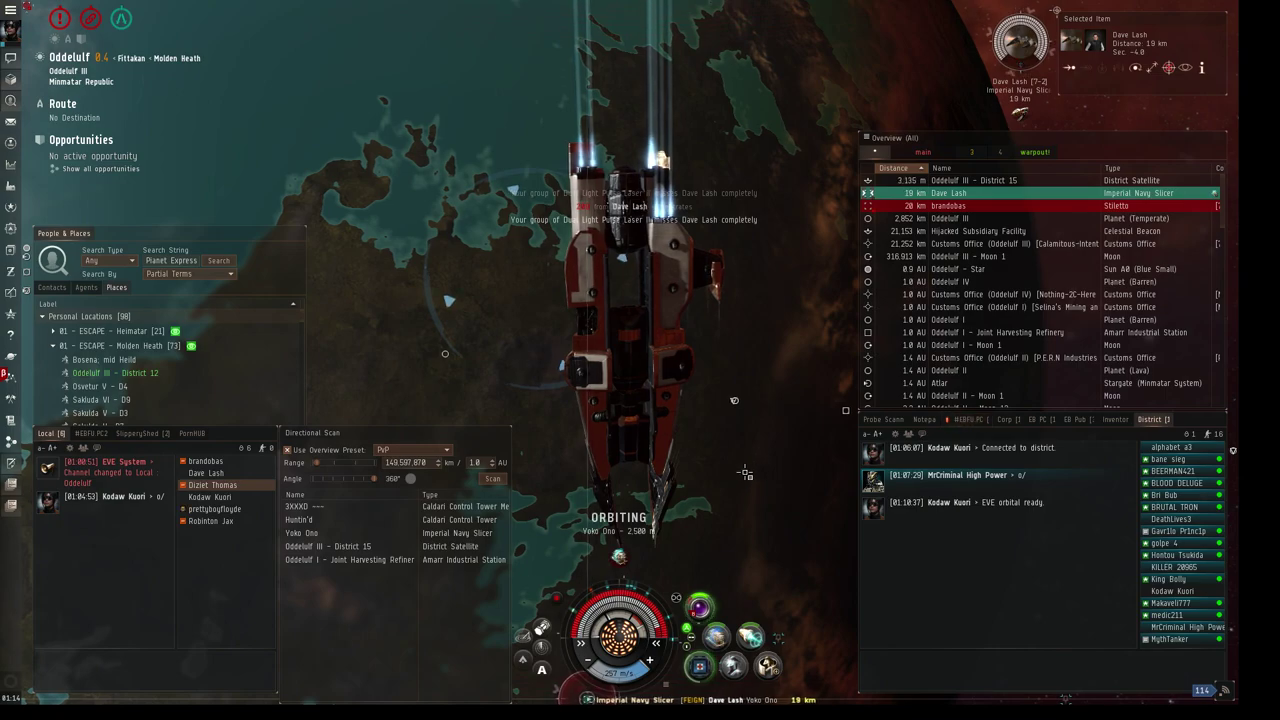
click(986, 207)
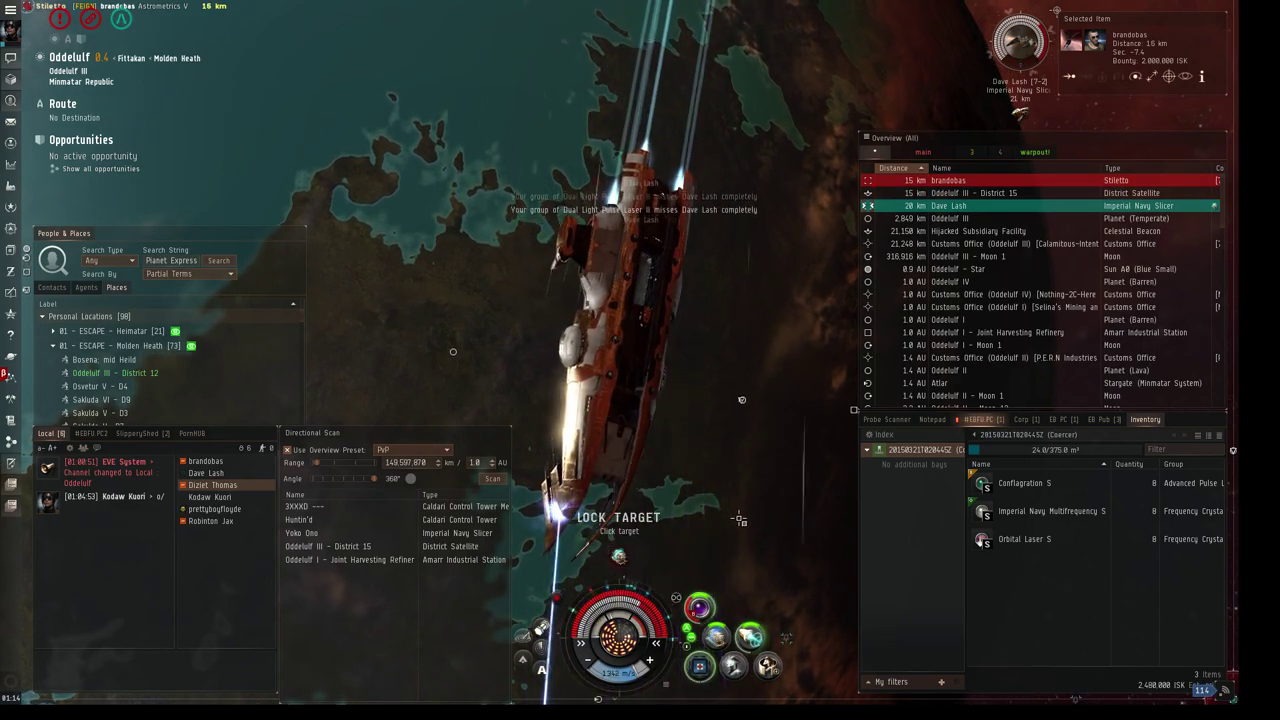
Stop the lasers and reopen the target's orbit options without changing them.
key(w)
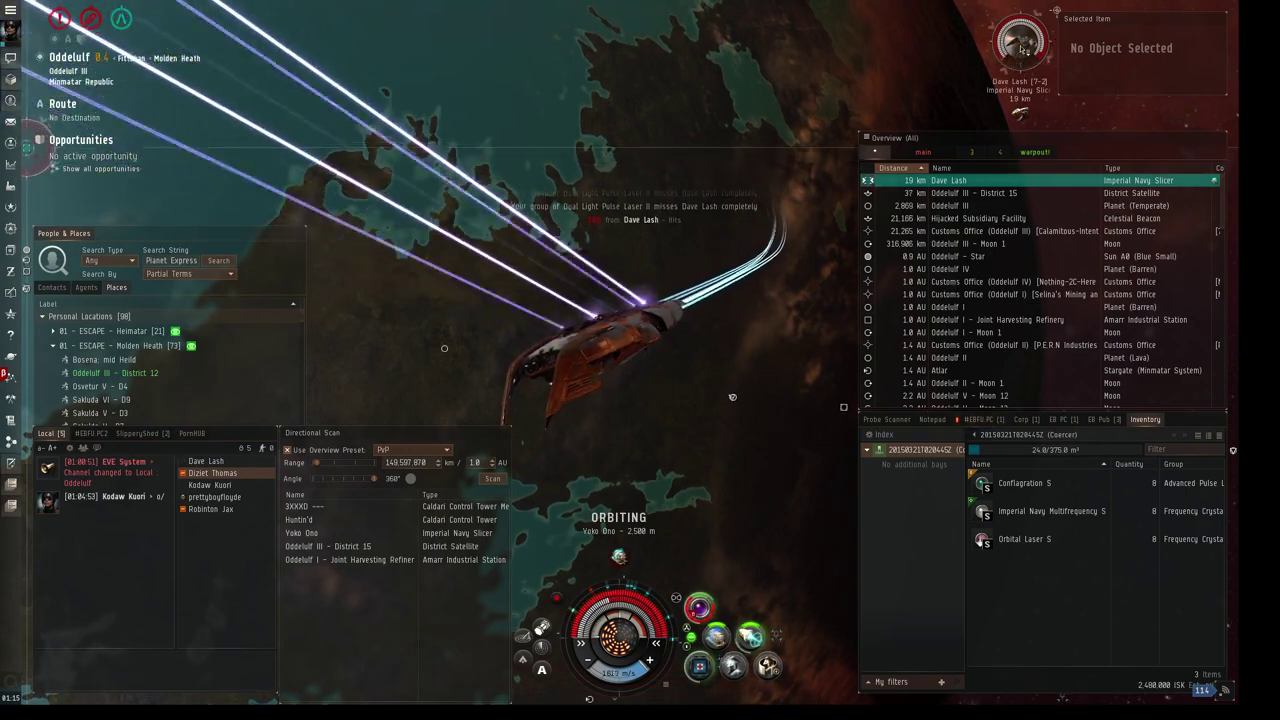
right_click(1036, 42)
mouse_move(1050, 56)
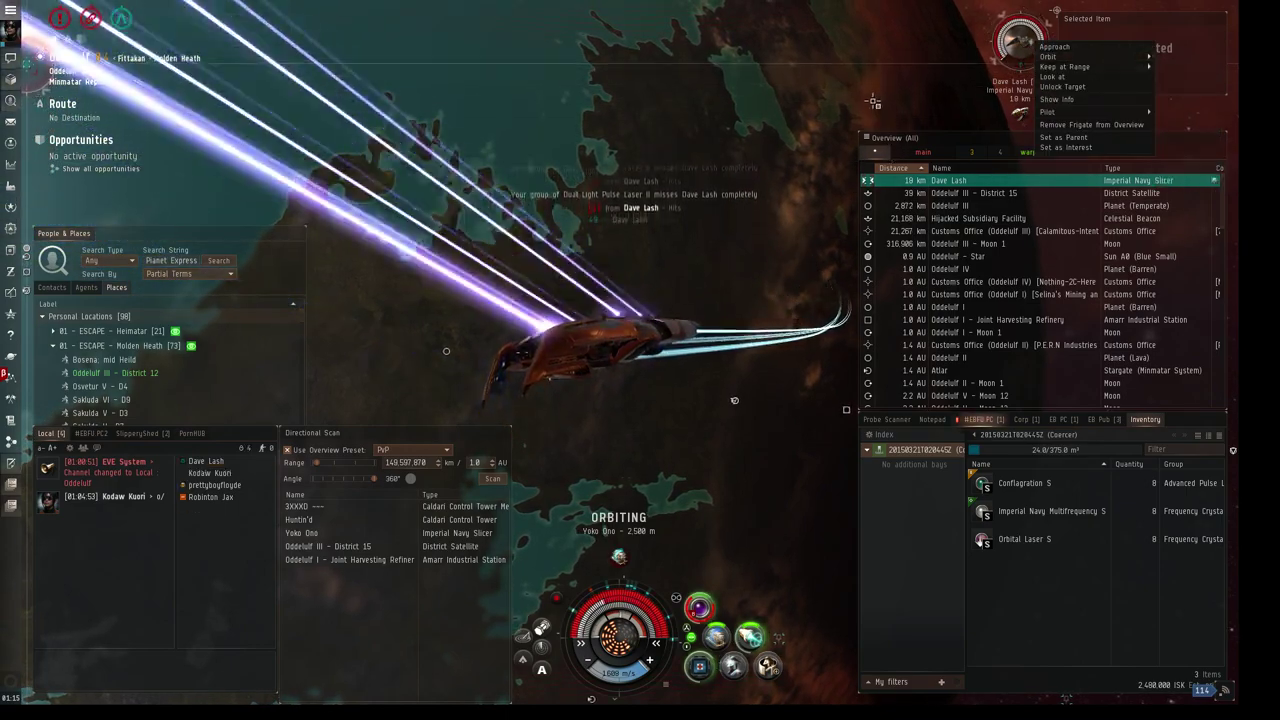
click(1175, 57)
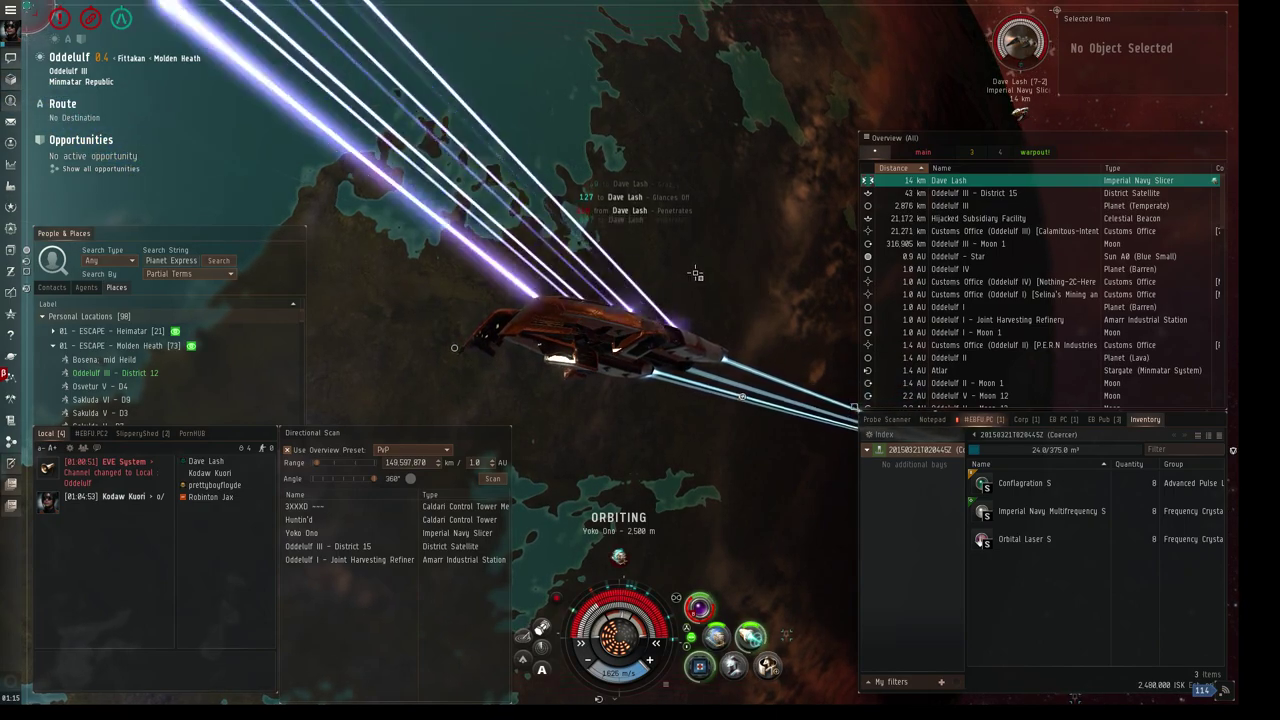
Check the pilot's character information from Local, then try the microwarpdrive with F2.
right_click(215, 461)
click(280, 470)
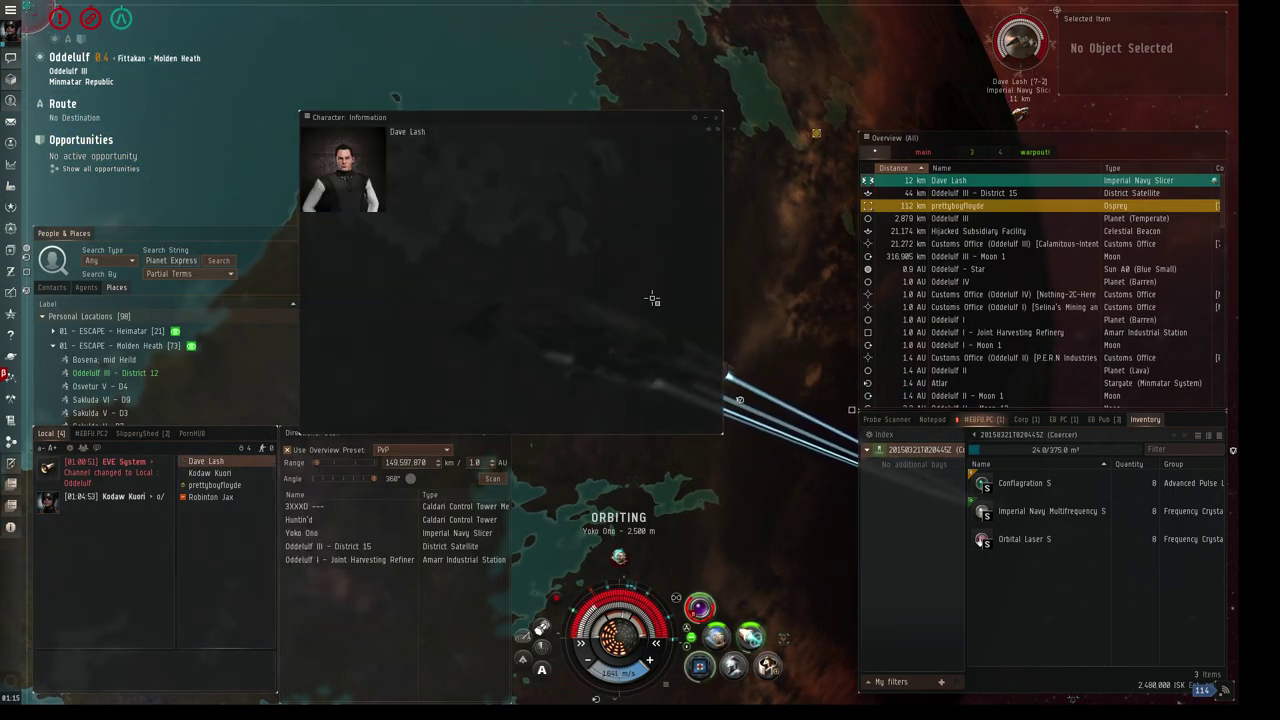
click(719, 120)
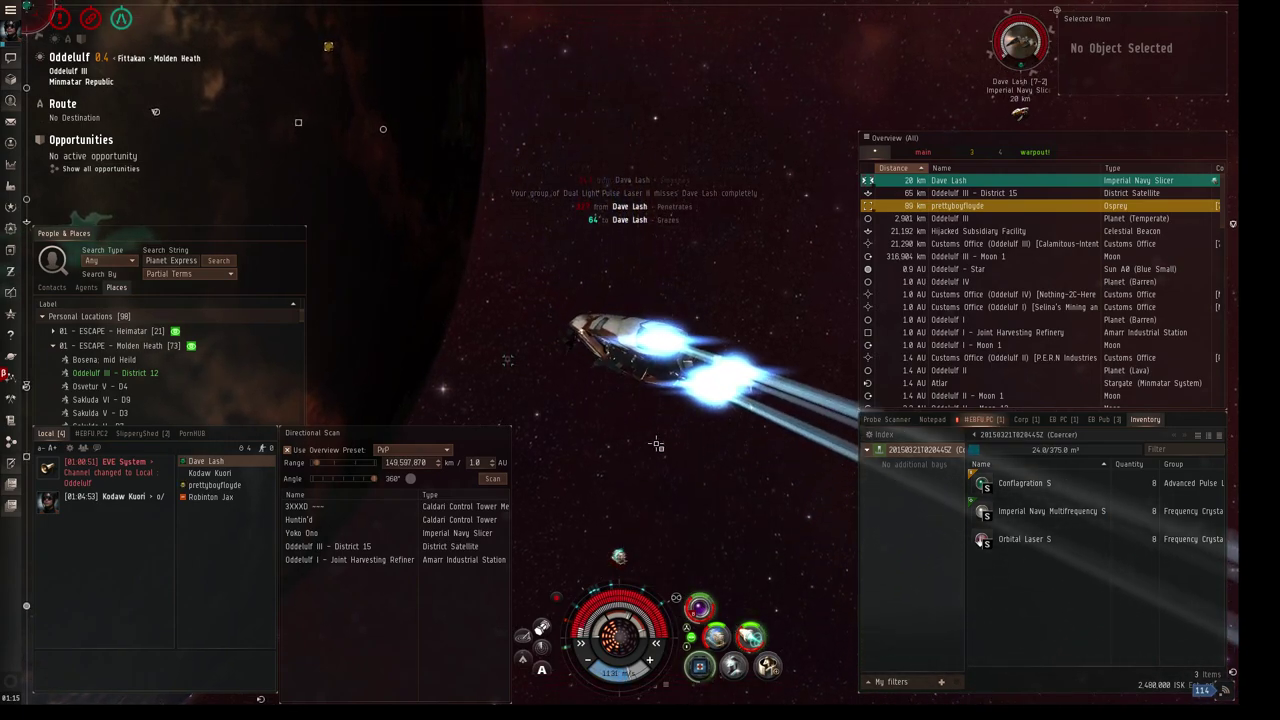
key(F2)
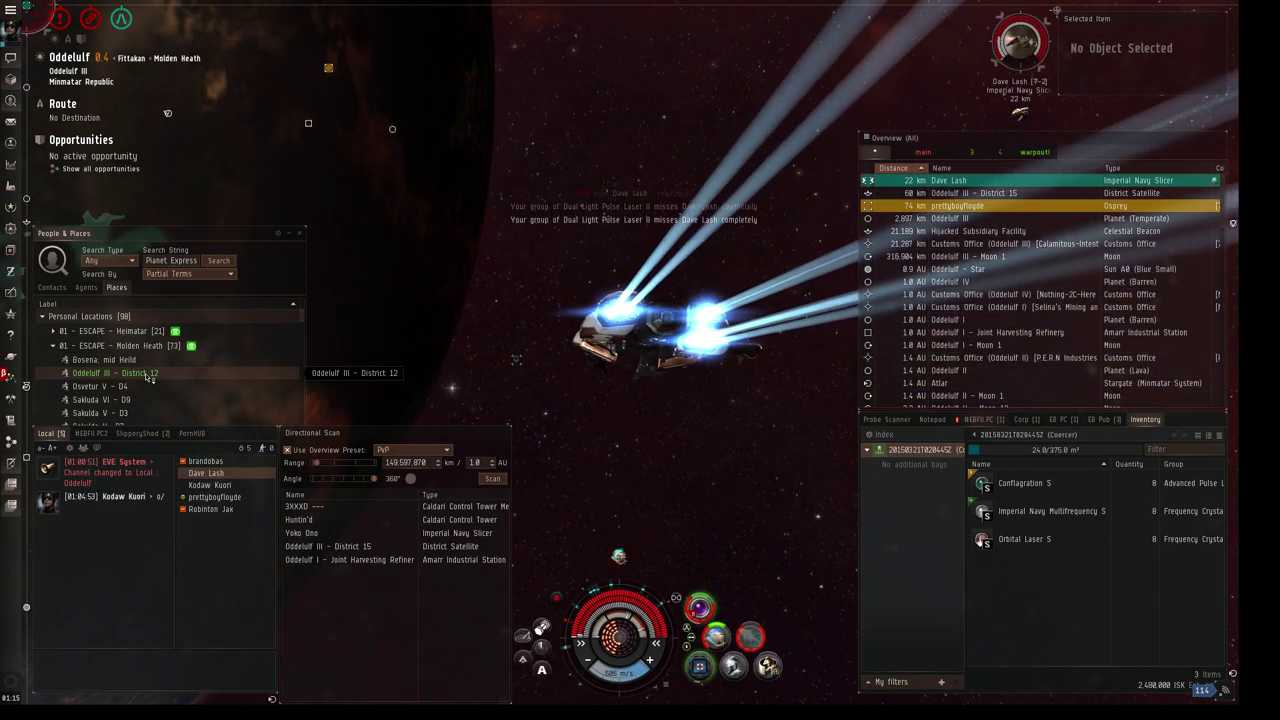
Attempt to warp and align to the District 12 bookmark, then try an action on District 15.
right_click(145, 373)
click(163, 385)
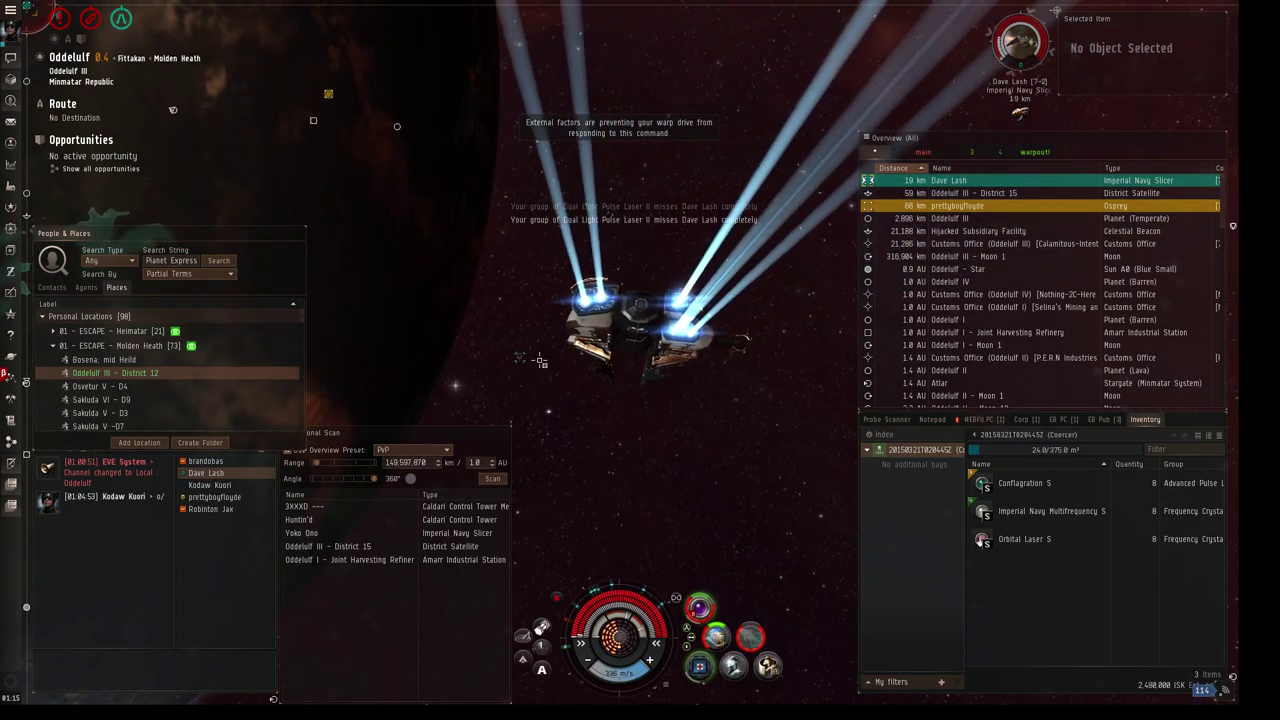
right_click(519, 358)
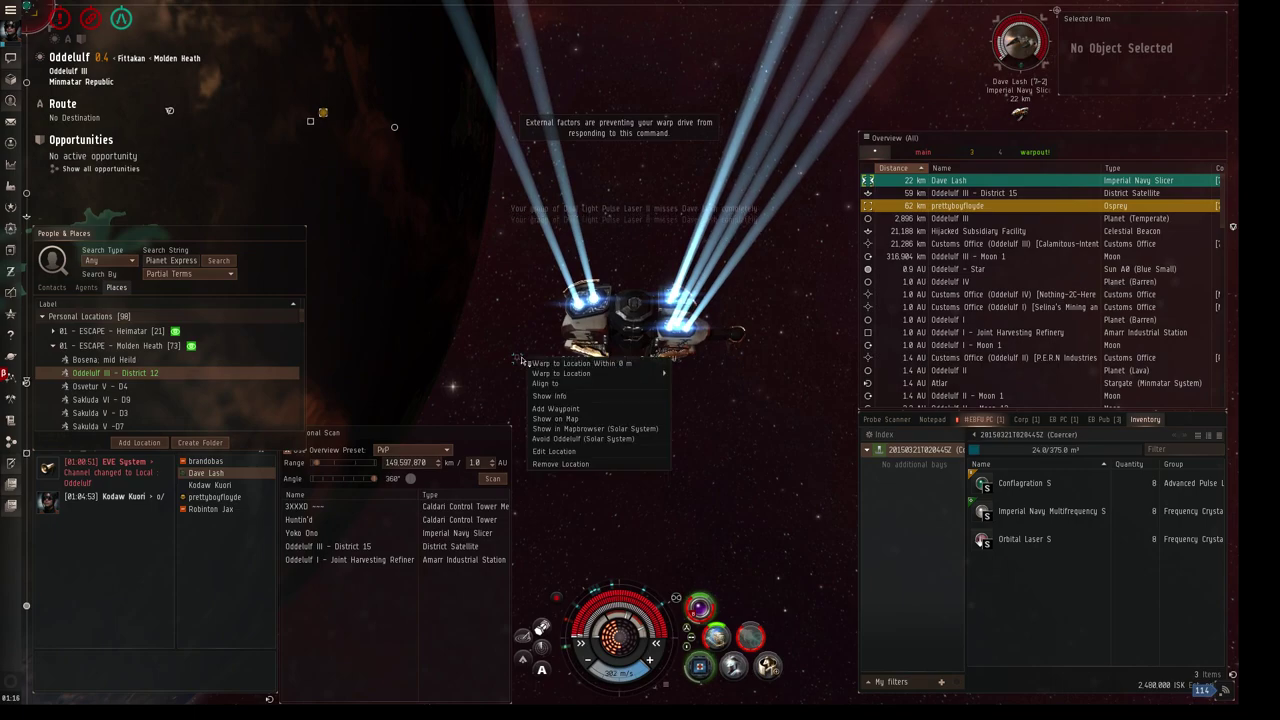
click(612, 425)
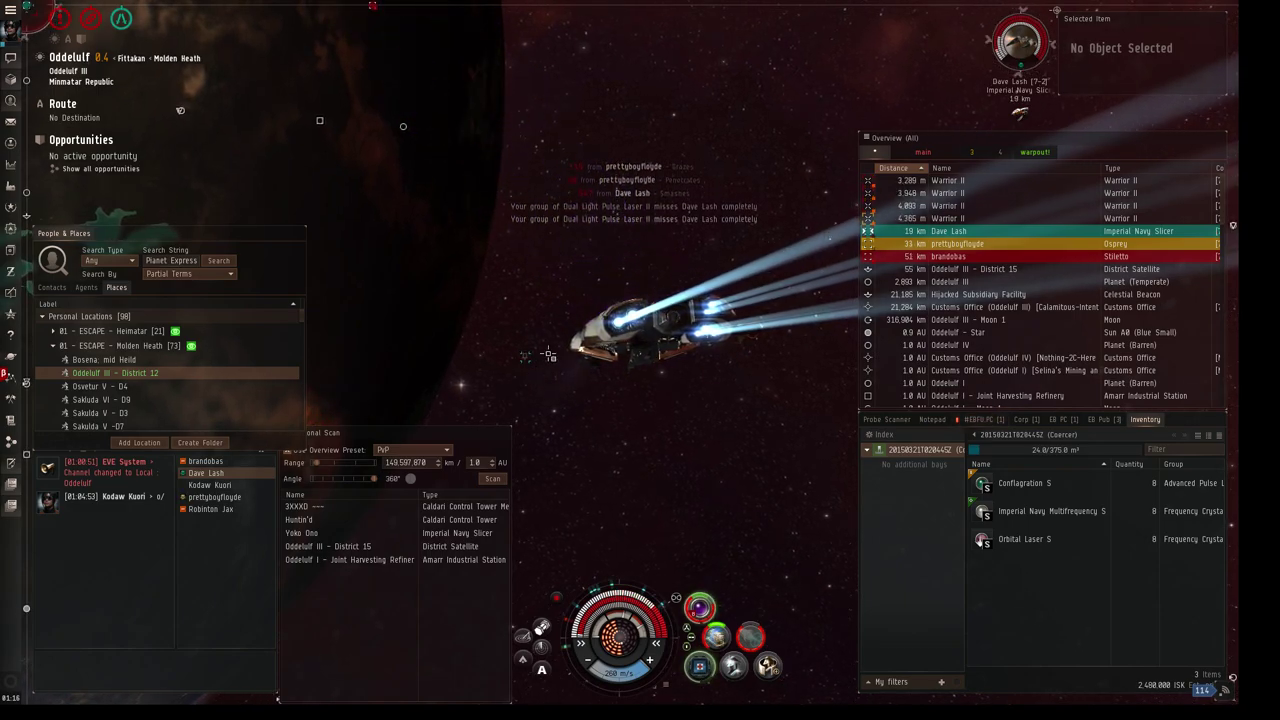
click(975, 269)
right_click(975, 275)
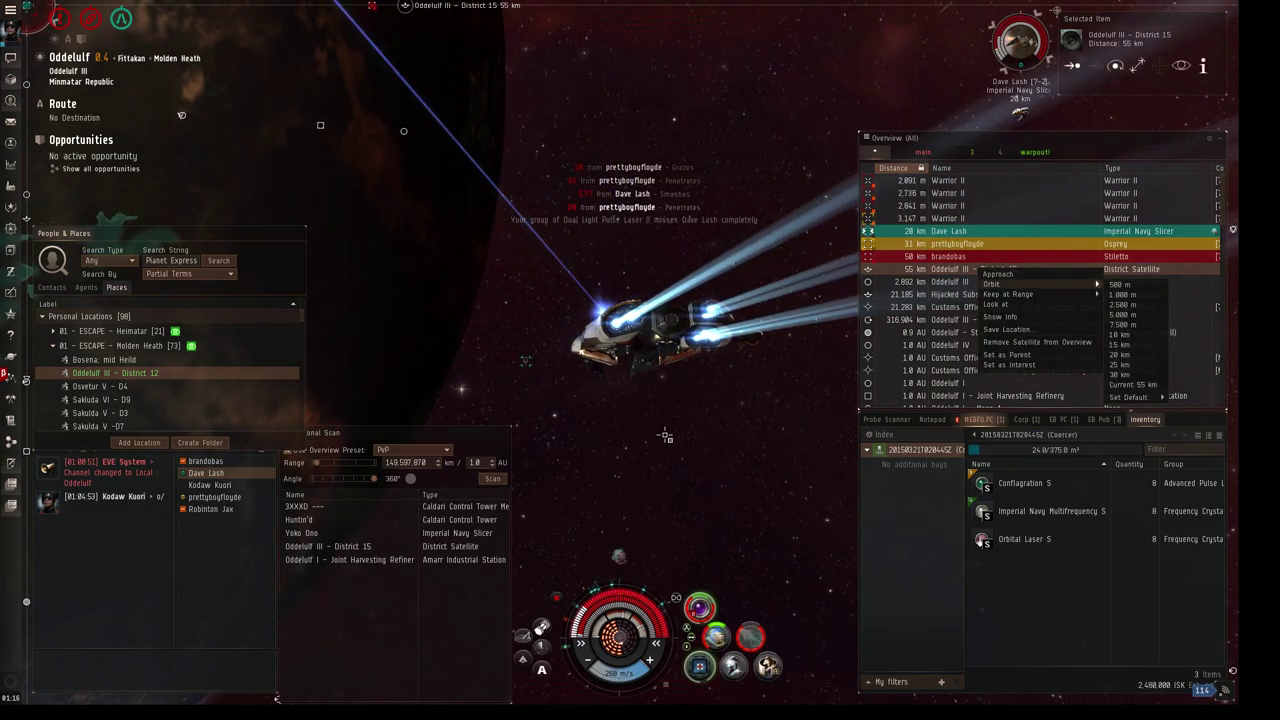
click(1010, 300)
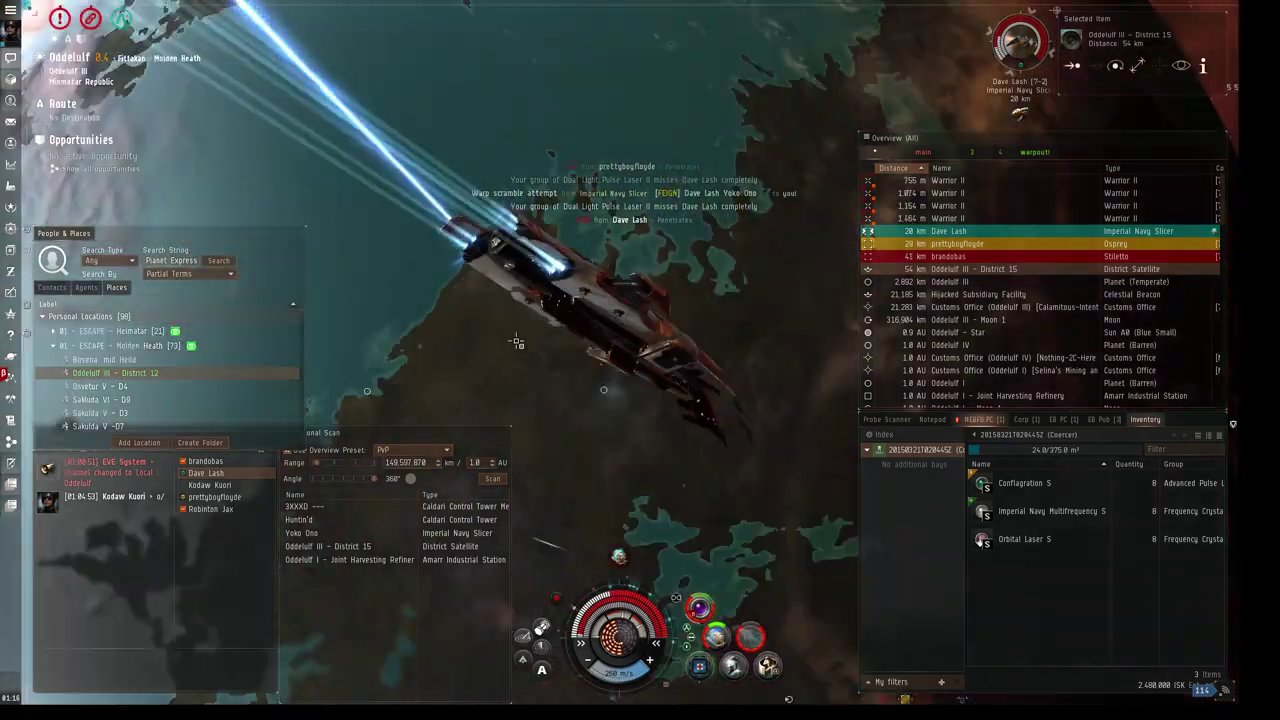
mouse_move(516, 342)
mouse_down()
mouse_move(742, 292)
mouse_move(727, 334)
mouse_move(773, 355)
mouse_move(651, 389)
mouse_up()
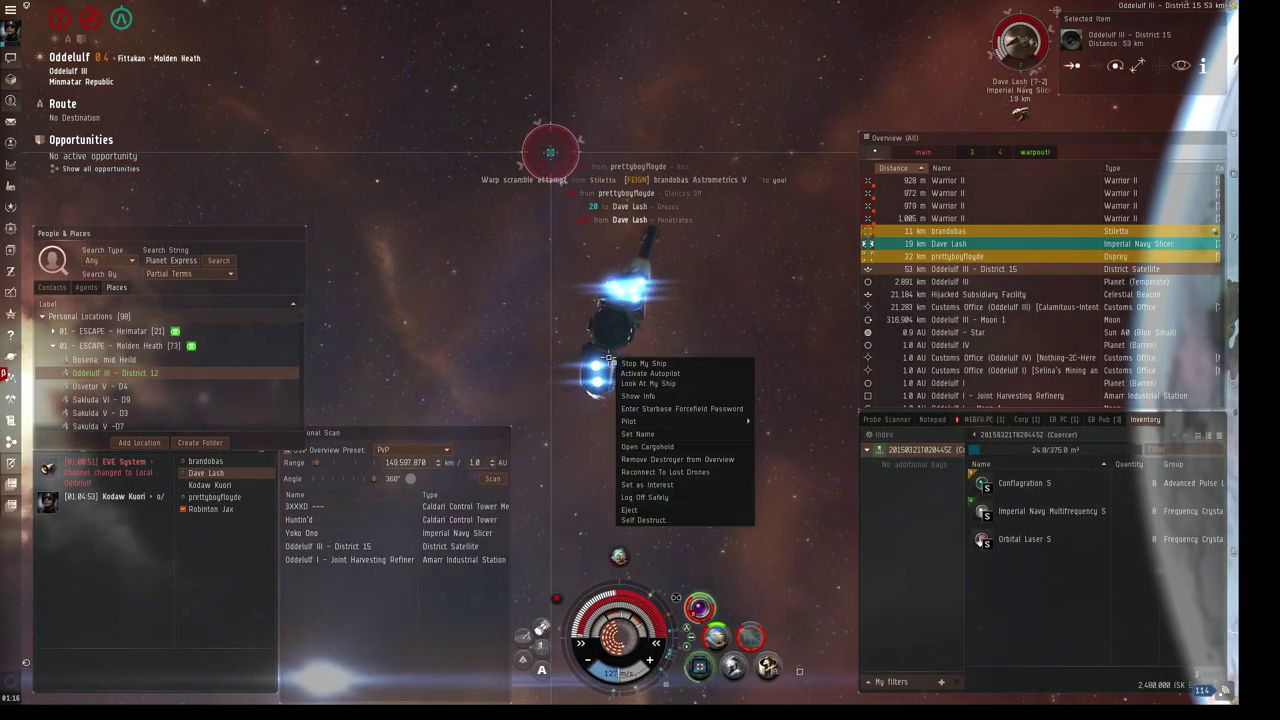
Self-destruct the Coercer, confirm with Yes, and orbit the view around the wreck.
click(648, 519)
click(604, 414)
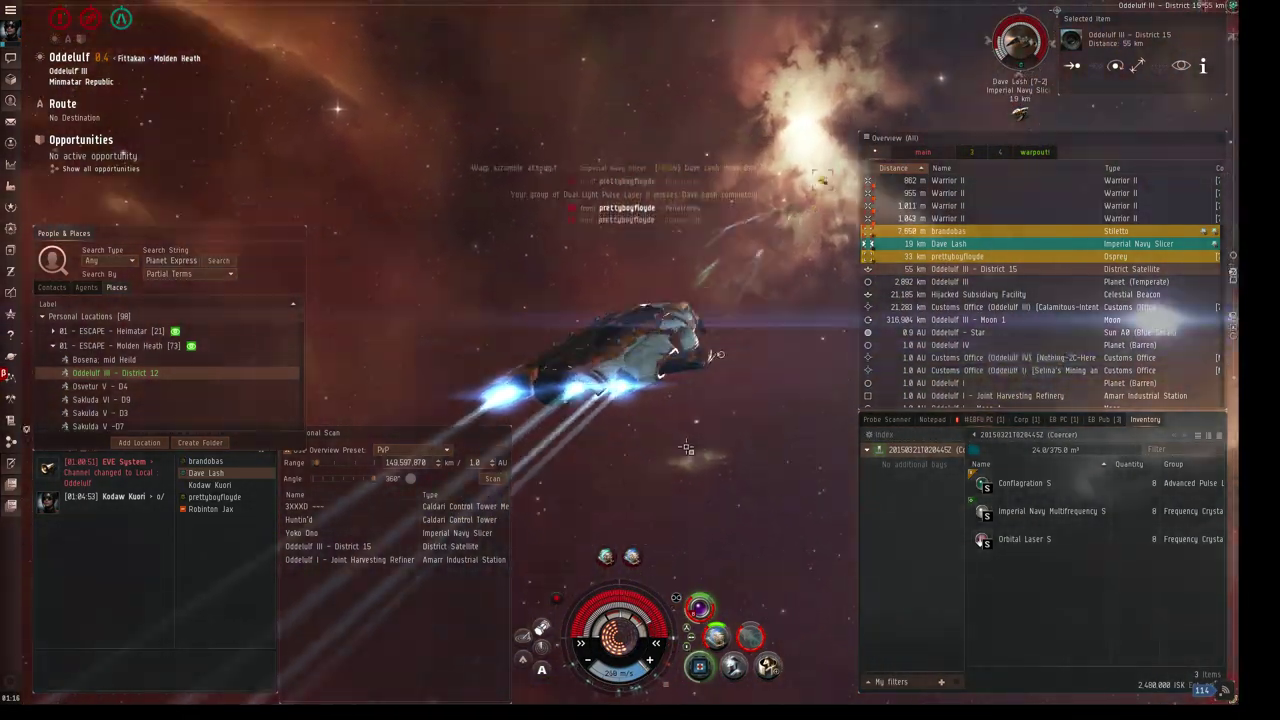
mouse_move(687, 447)
mouse_down()
mouse_move(664, 257)
mouse_move(582, 187)
mouse_move(717, 175)
mouse_up()
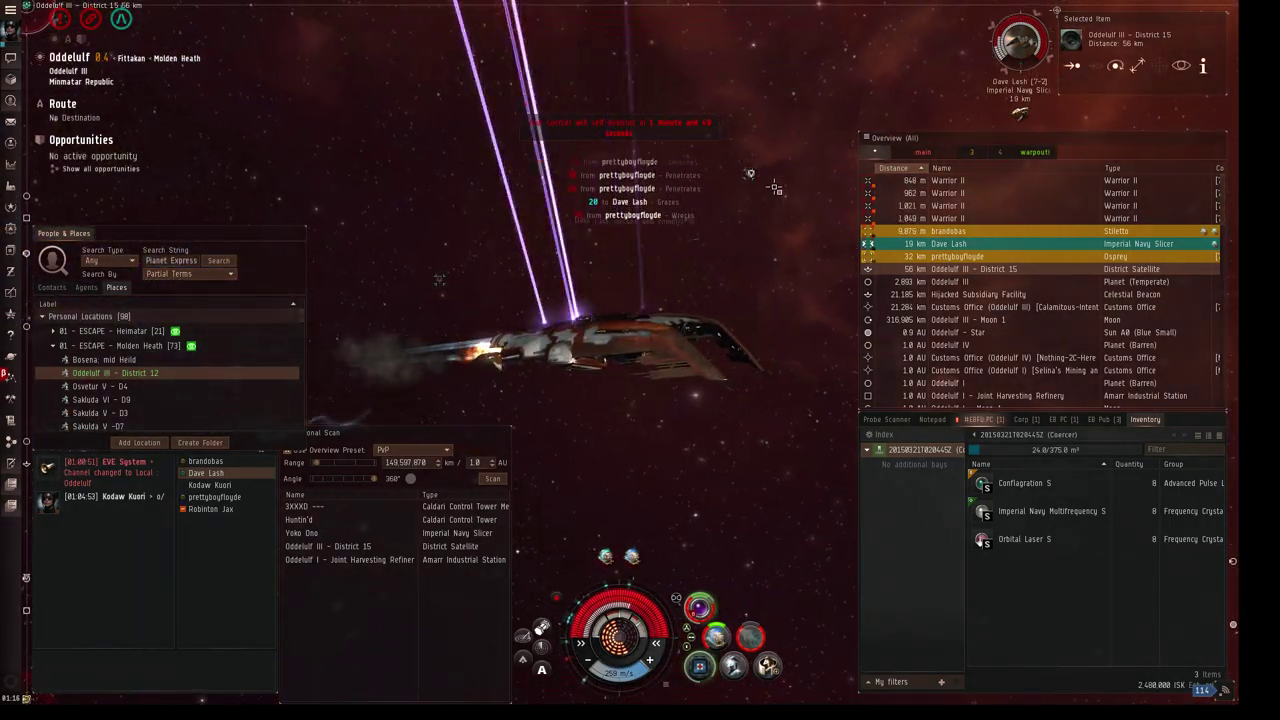
mouse_move(752, 294)
mouse_down()
mouse_move(790, 295)
mouse_move(810, 254)
mouse_up()
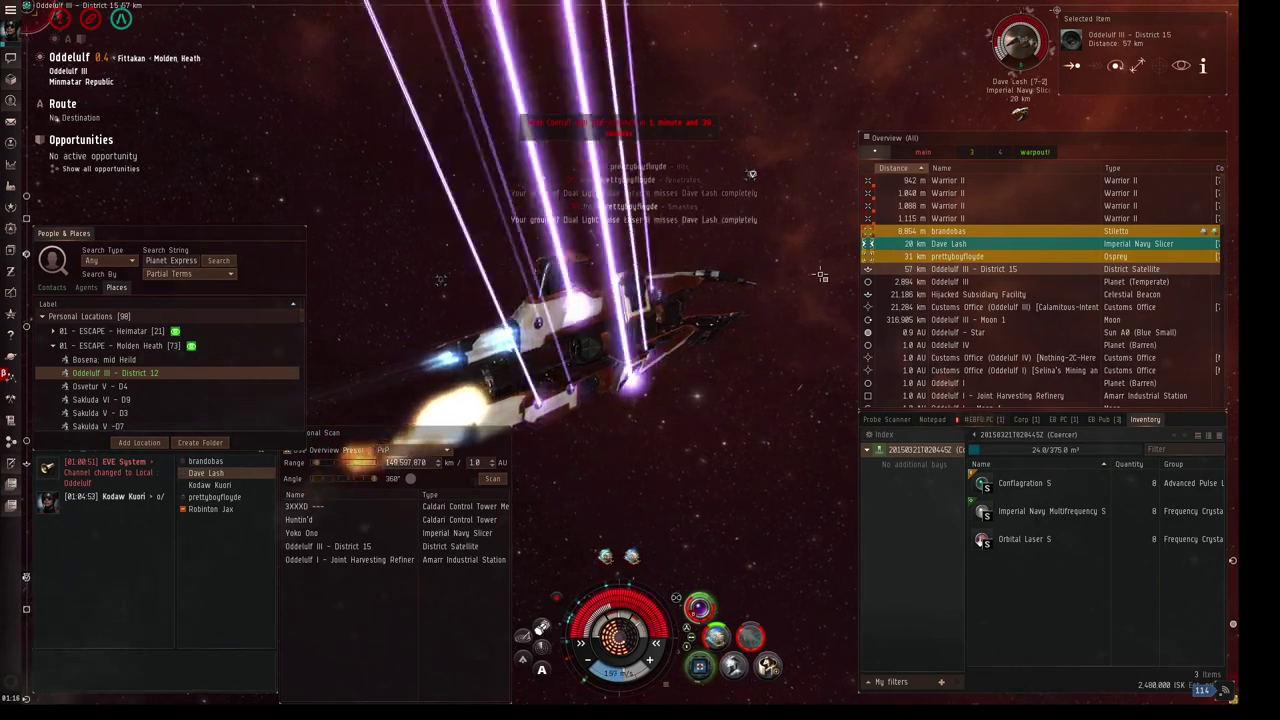
mouse_move(820, 284)
mouse_down()
mouse_move(779, 244)
mouse_move(770, 282)
mouse_move(600, 200)
mouse_up()
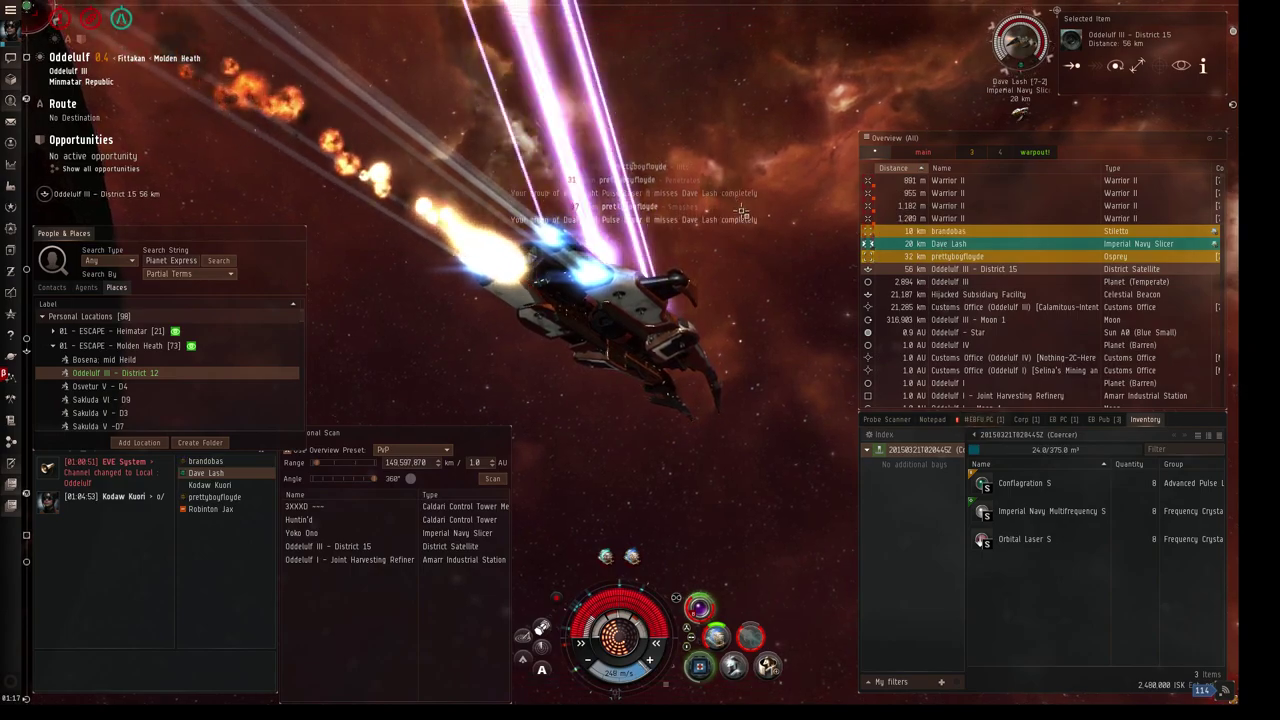
mouse_move(700, 250)
mouse_down()
mouse_move(625, 165)
mouse_move(676, 162)
mouse_up()
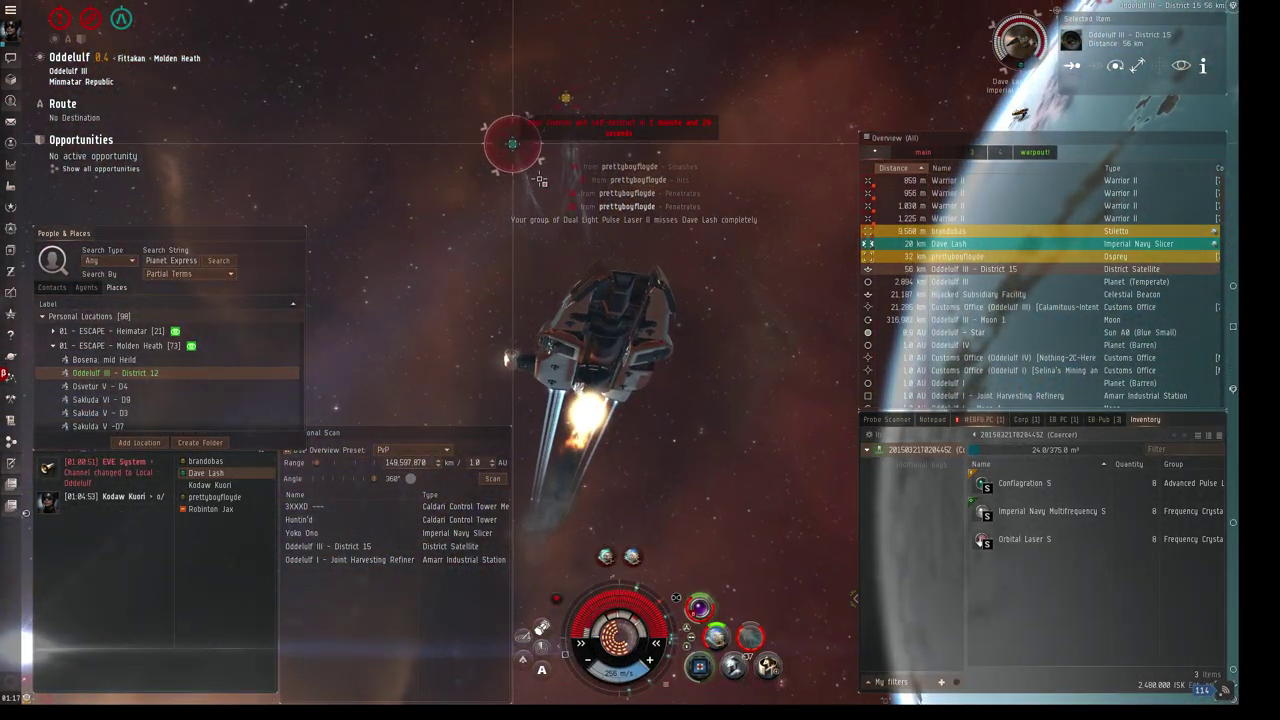
drag(505, 358, 818, 405)
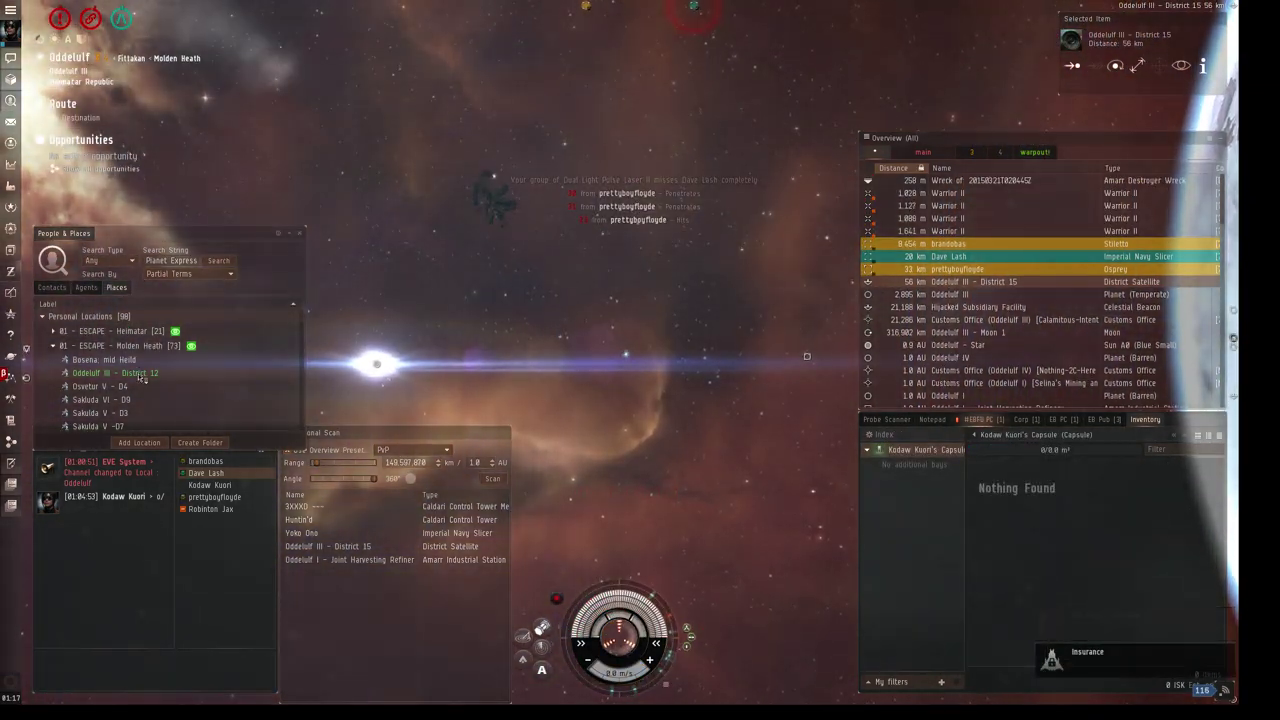
Warp the capsule to District 12, rename it 0000, and post 'gf' in Local.
right_click(115, 372)
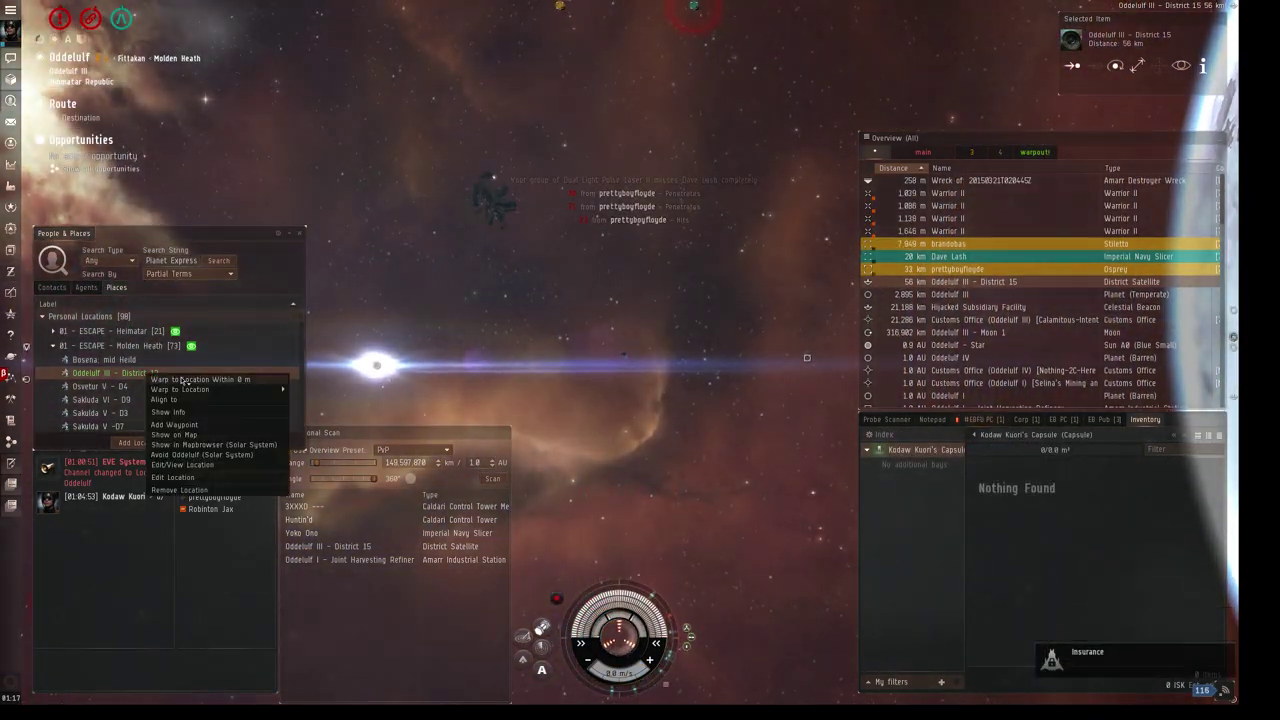
click(200, 381)
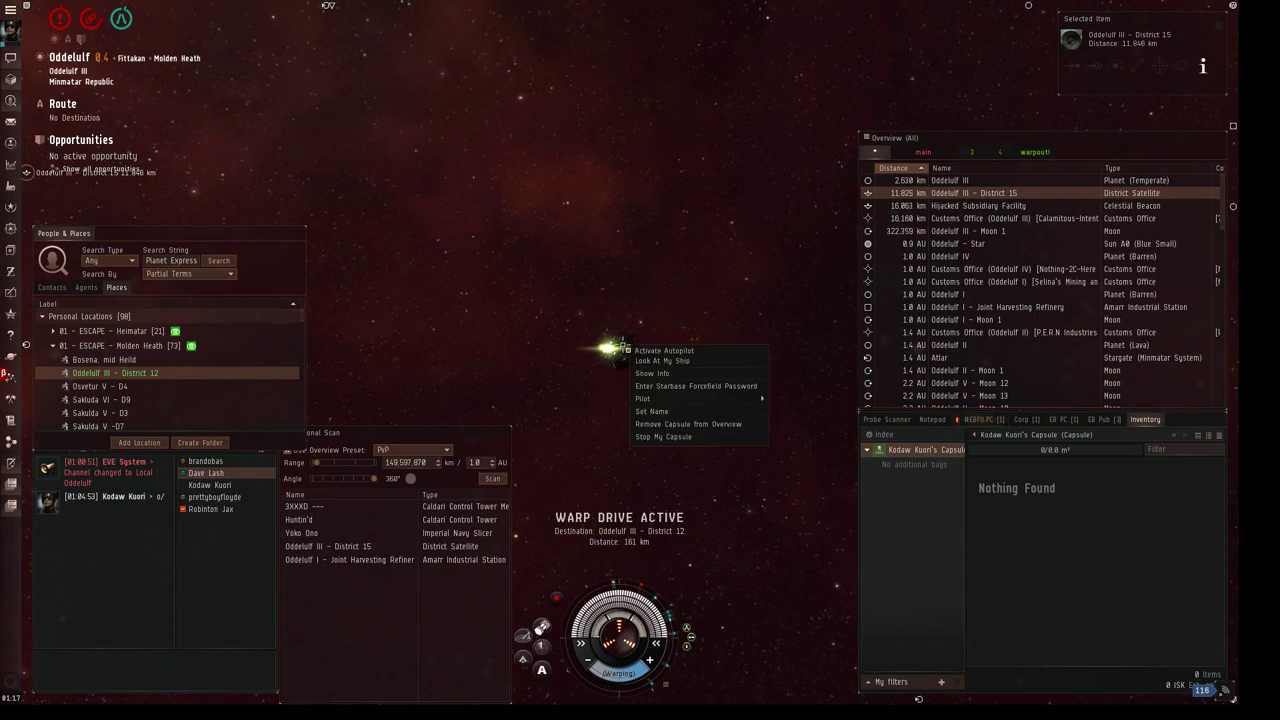
click(655, 411)
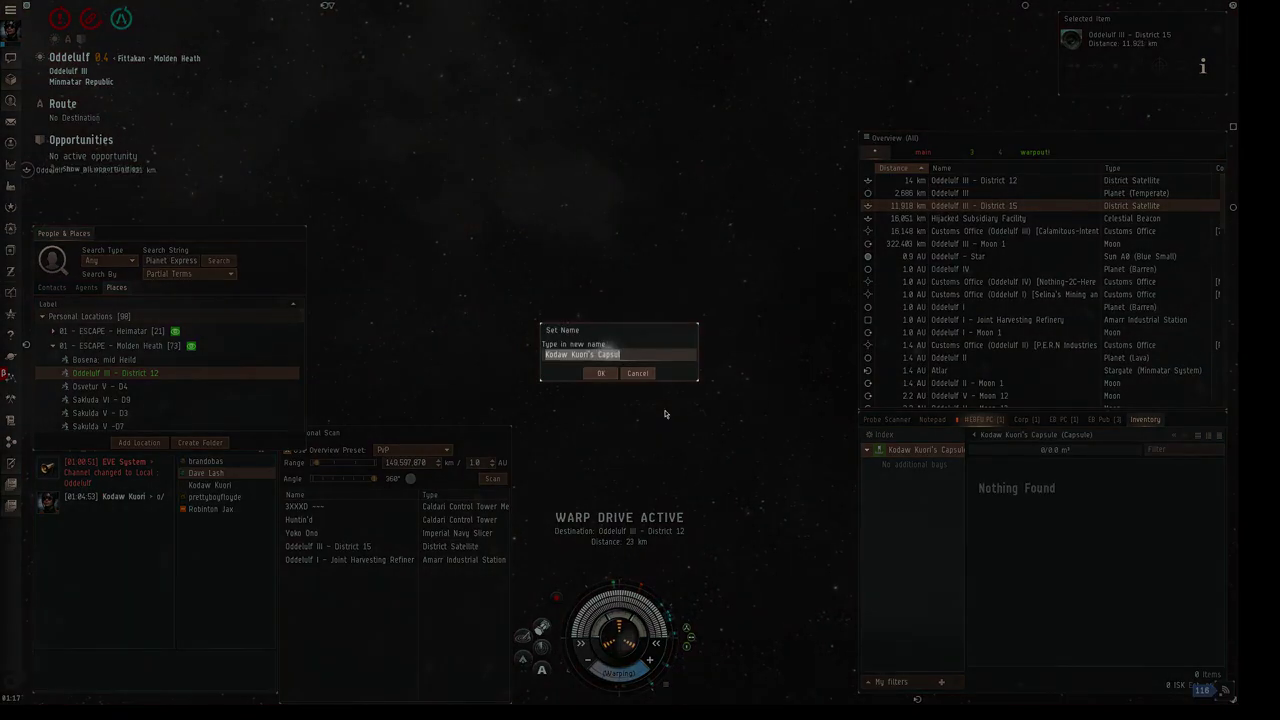
text(0000)
key(Return)
text(o/)
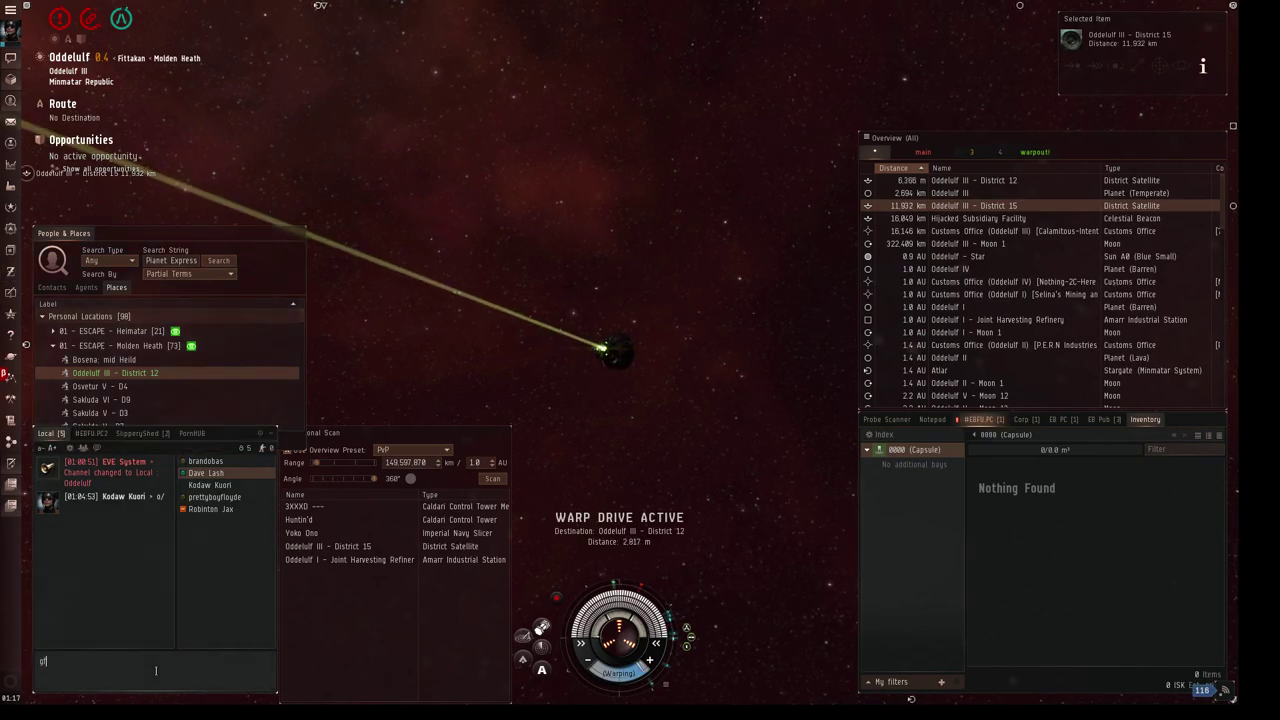
key(Return)
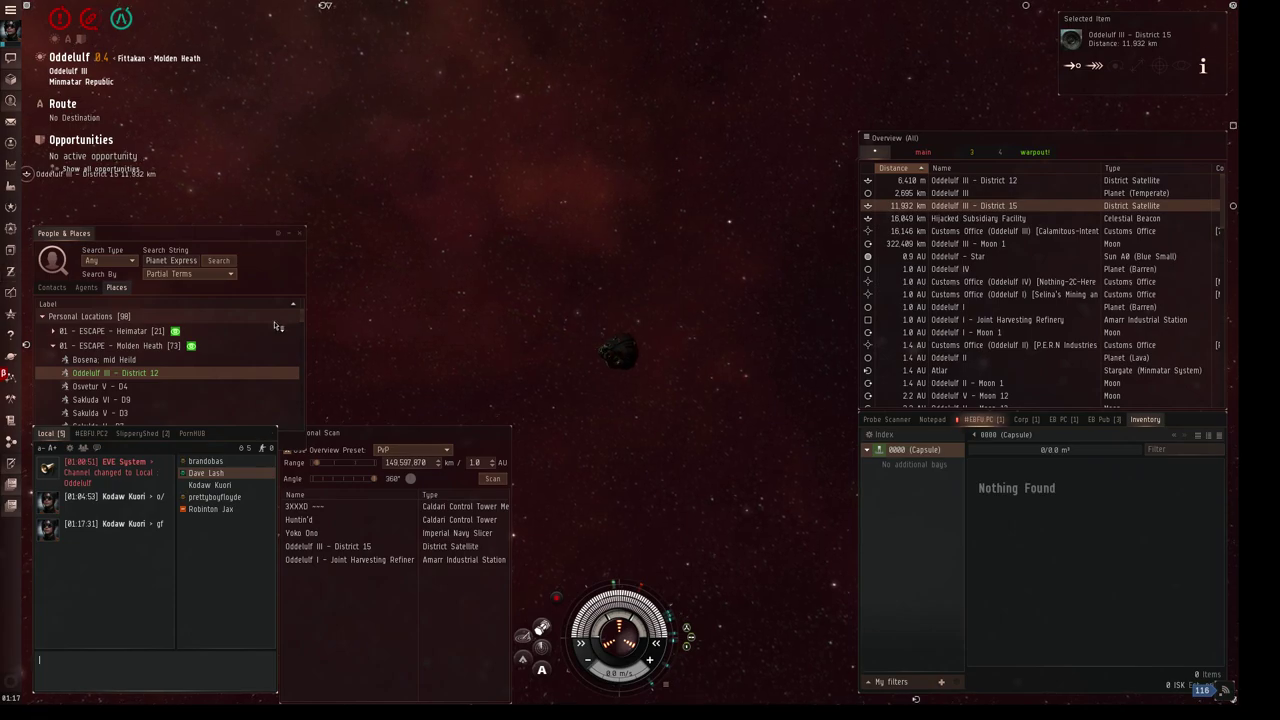
Switch the Overview to the main preset and dock at Oddelulf I - Joint Harvesting Refinery.
click(923, 153)
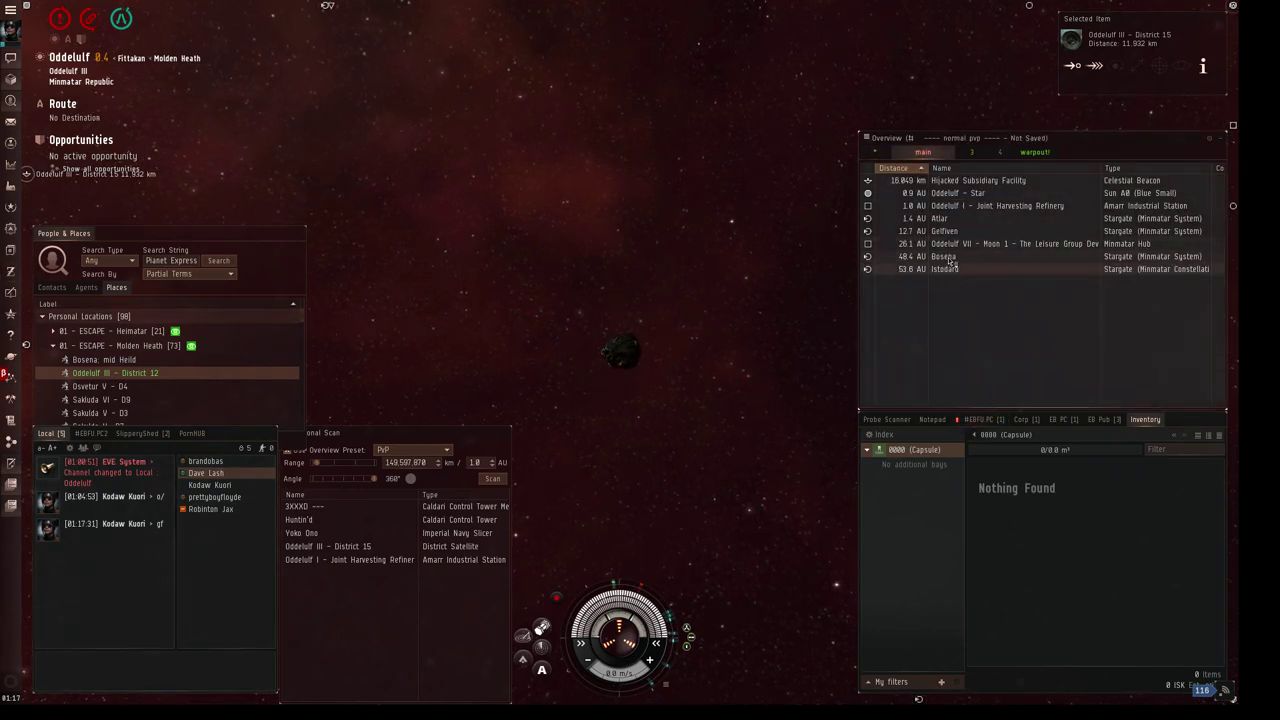
right_click(944, 231)
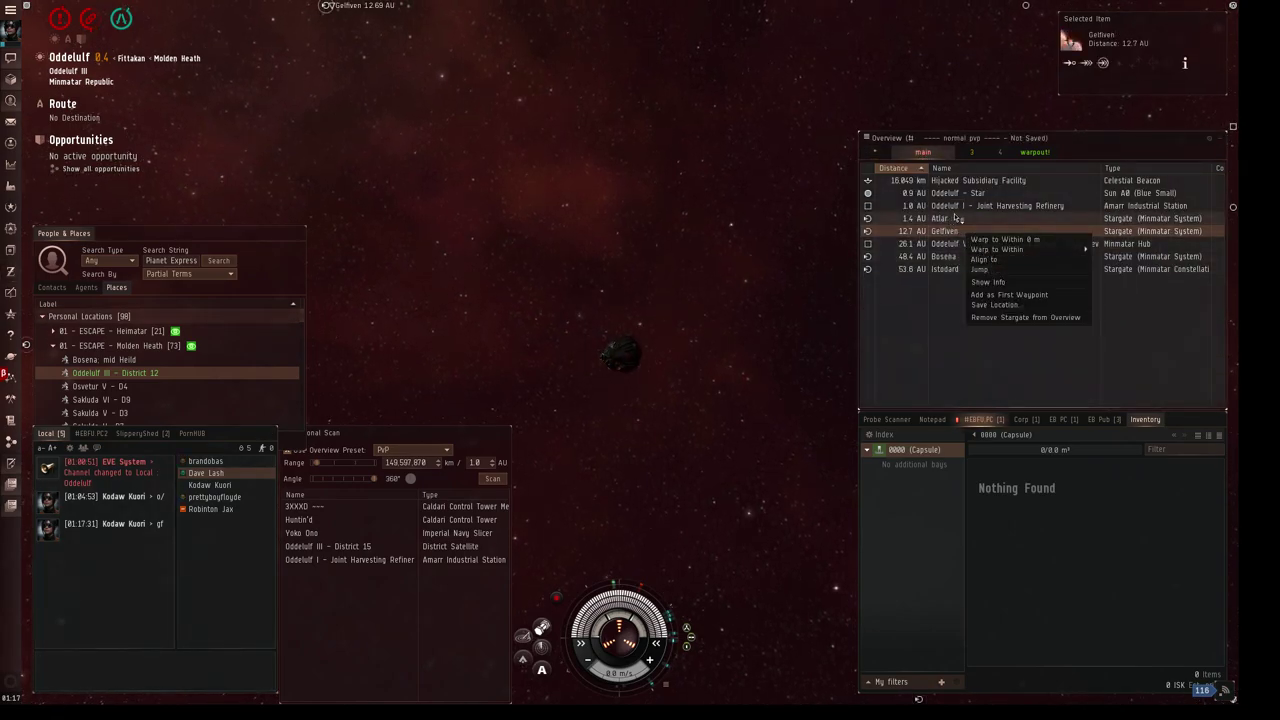
right_click(972, 205)
click(995, 242)
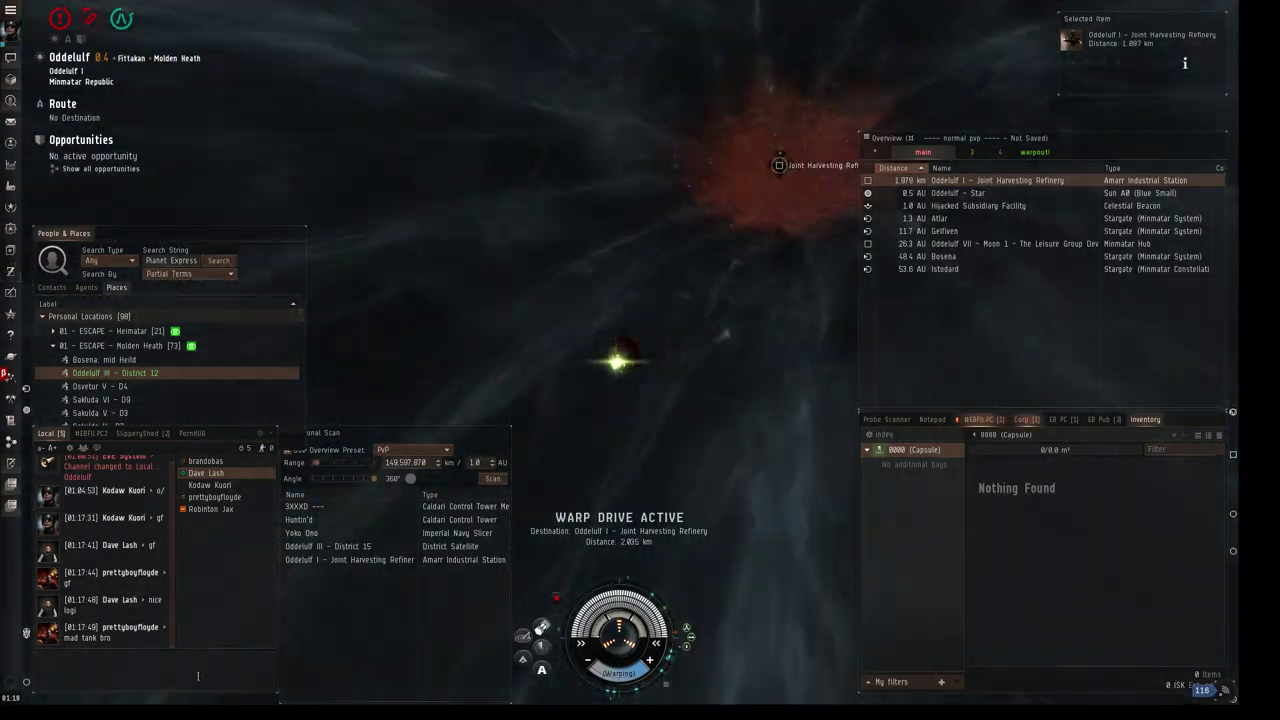
click(201, 672)
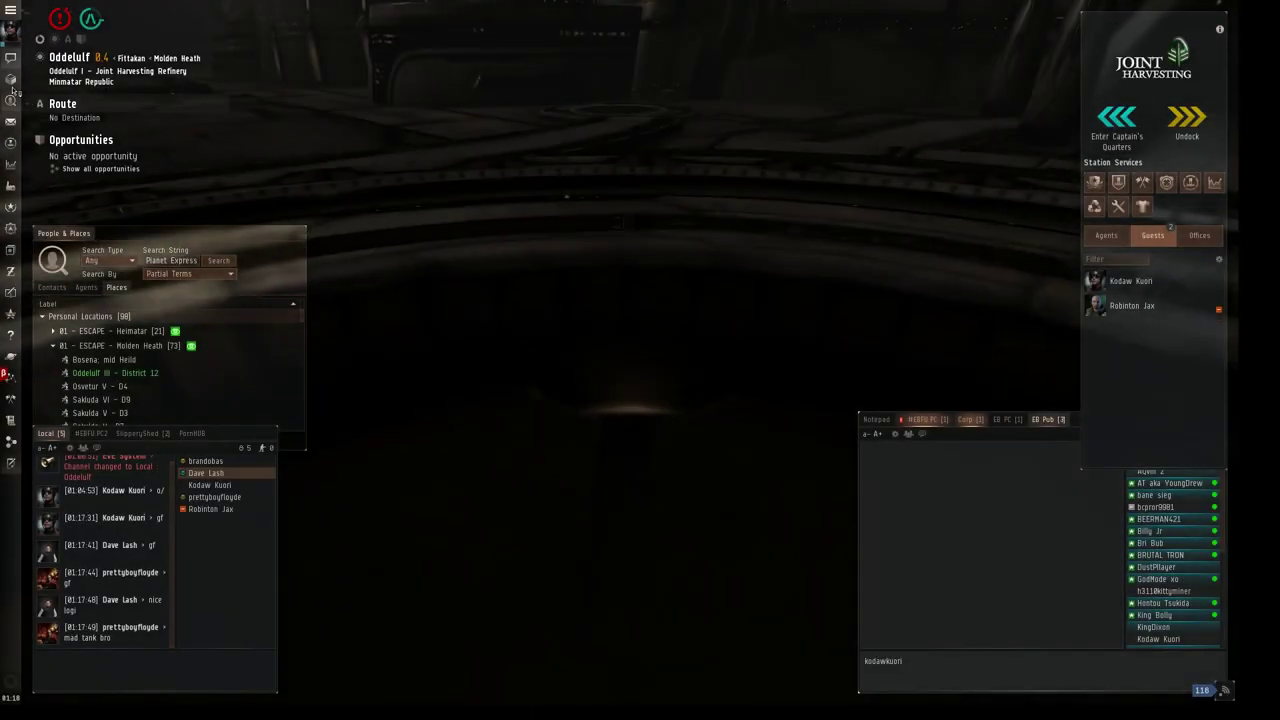
Board a Coercer from the Ship hangar, close Inventory, and undock from the Oddelulf I refinery.
click(11, 98)
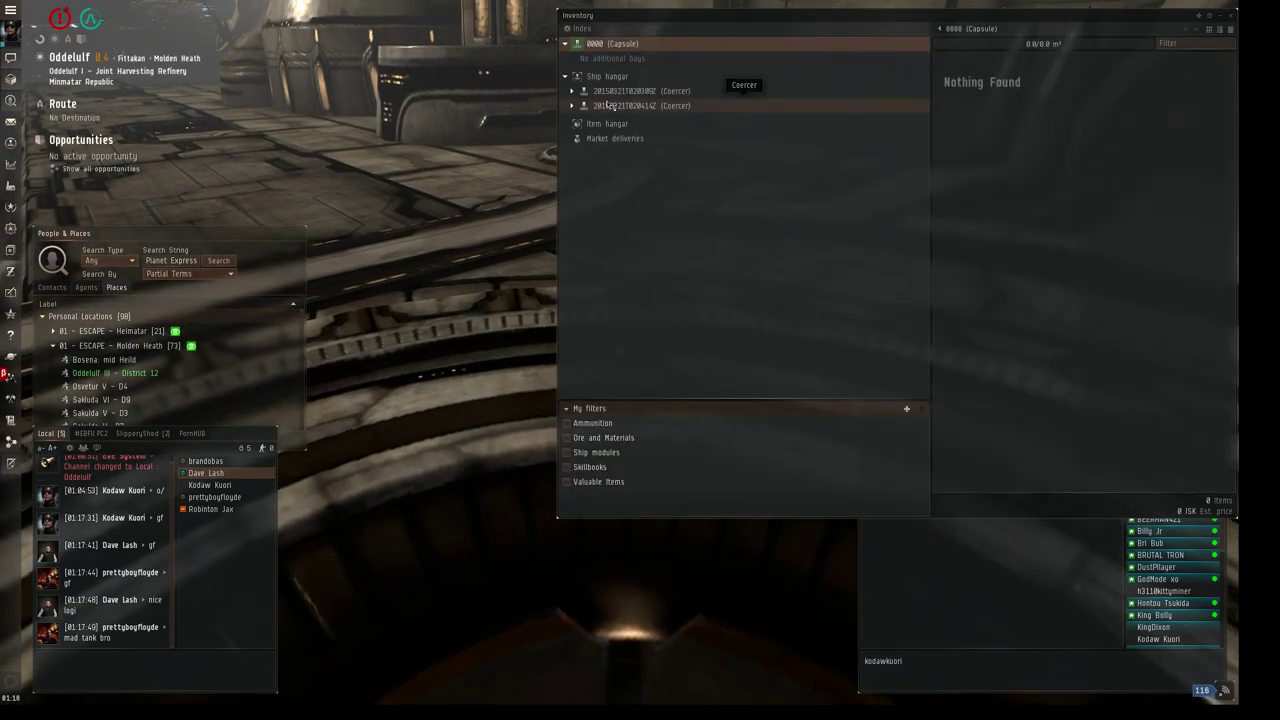
right_click(642, 94)
click(700, 160)
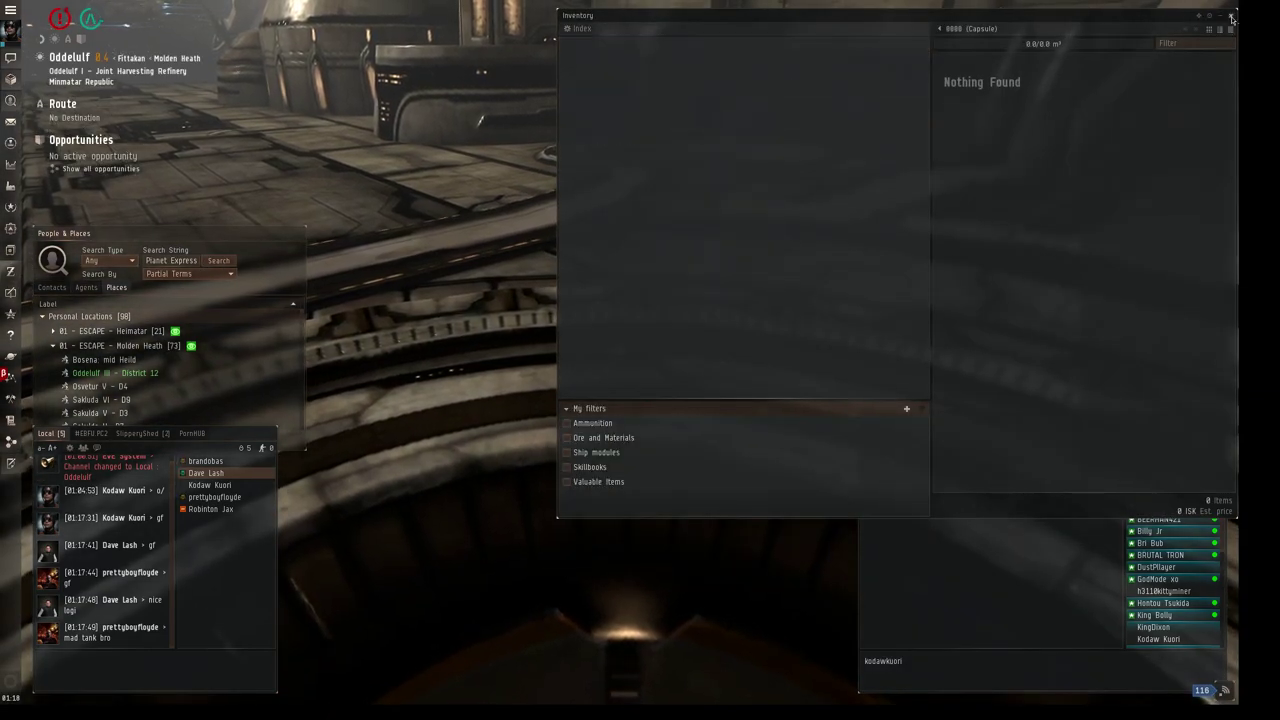
click(1230, 17)
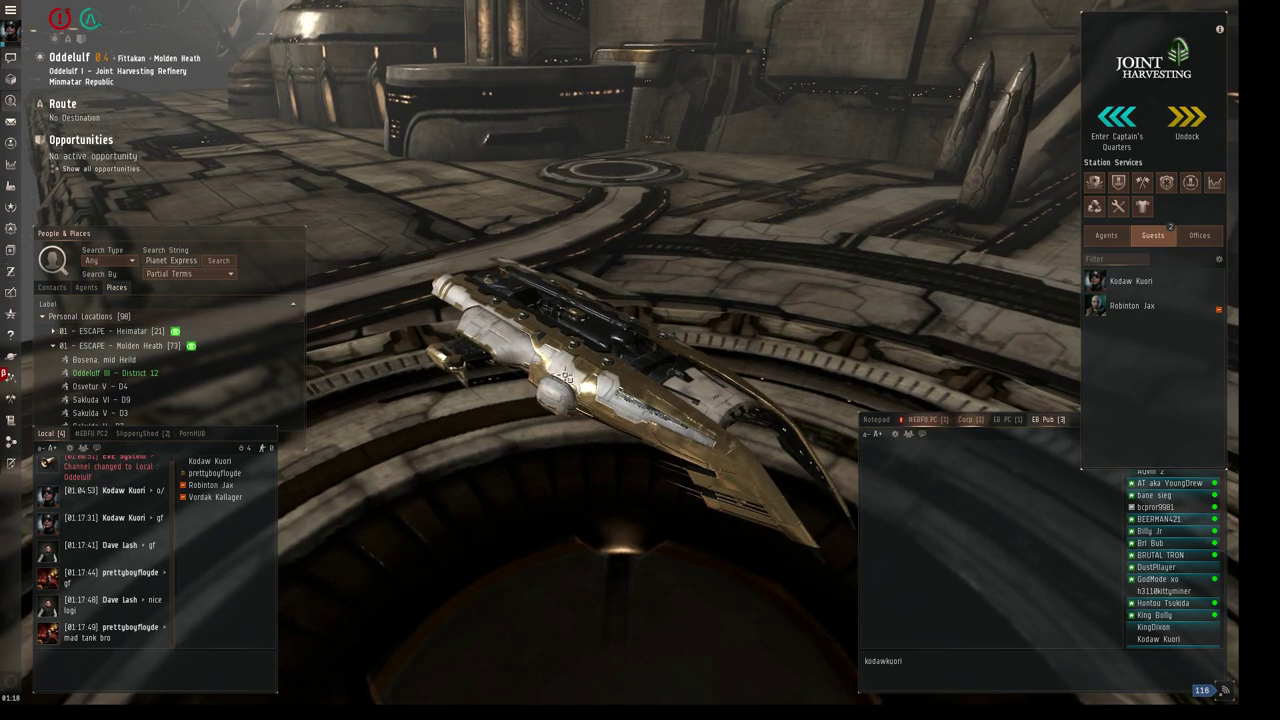
right_click(626, 375)
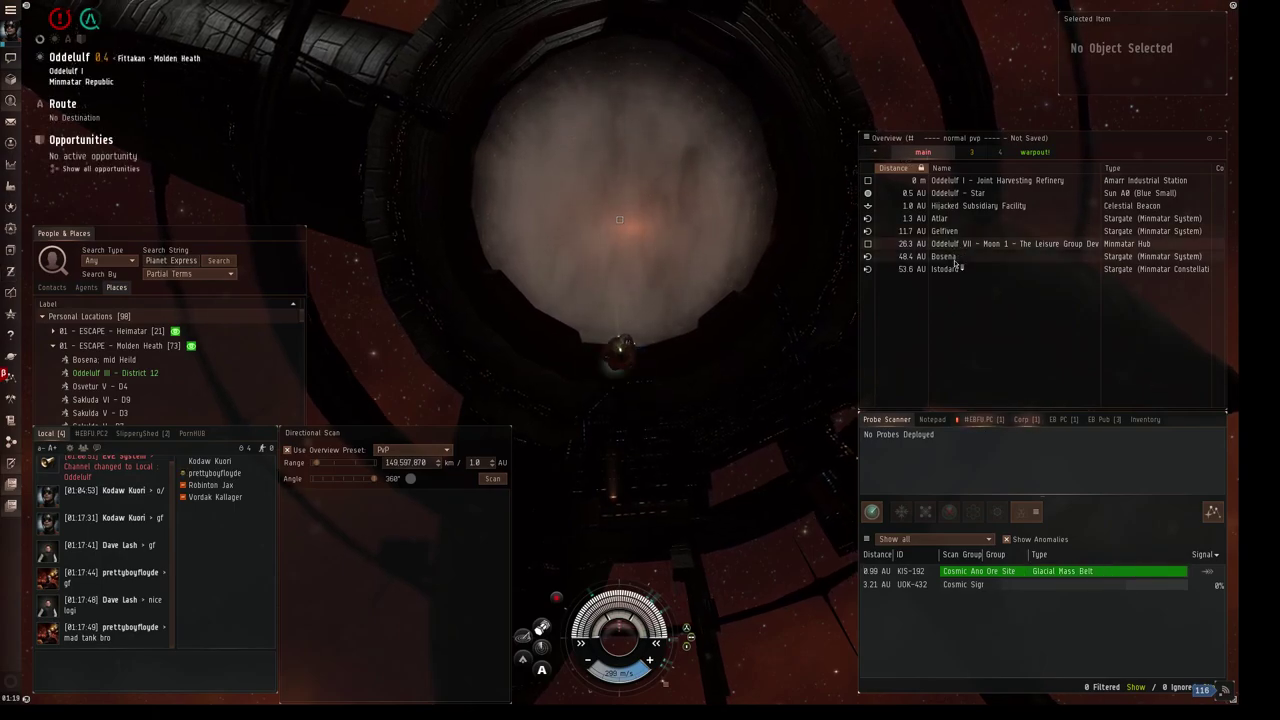
Choose Jump on the Bosena stargate in the Overview to arrive in Bosena.
drag(958, 268, 961, 273)
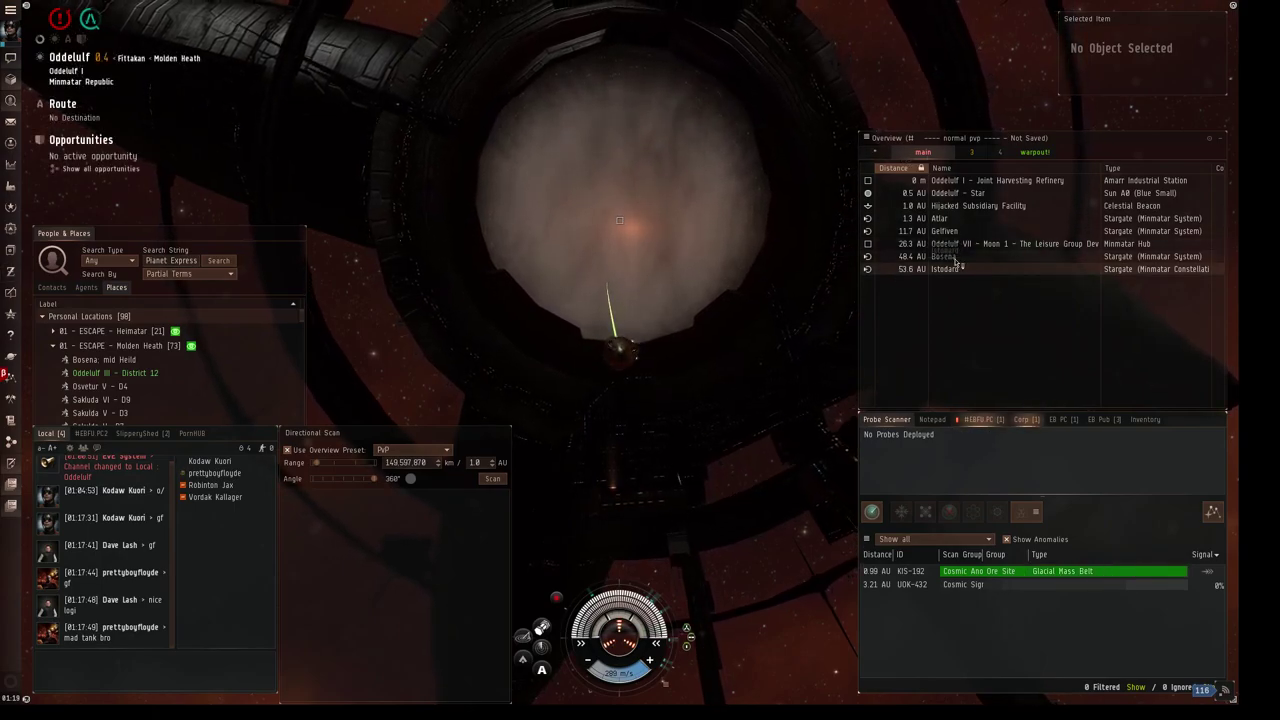
right_click(958, 262)
click(978, 295)
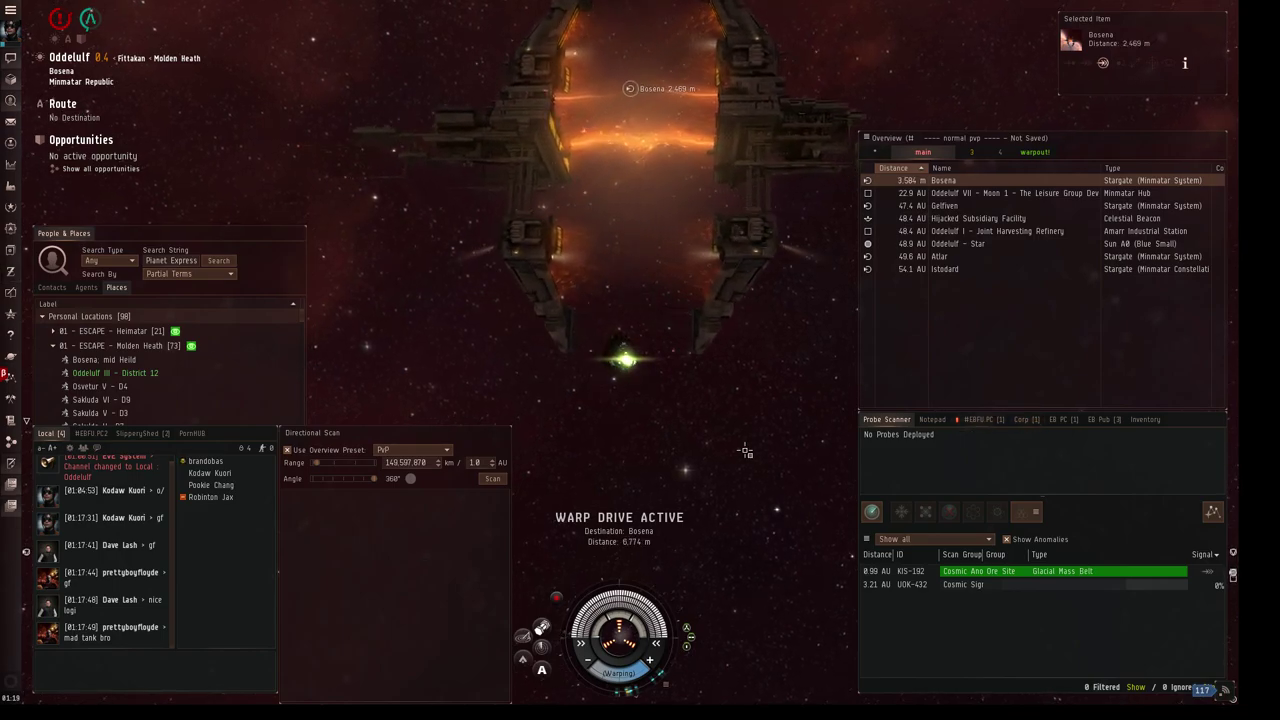
key(ctrl)
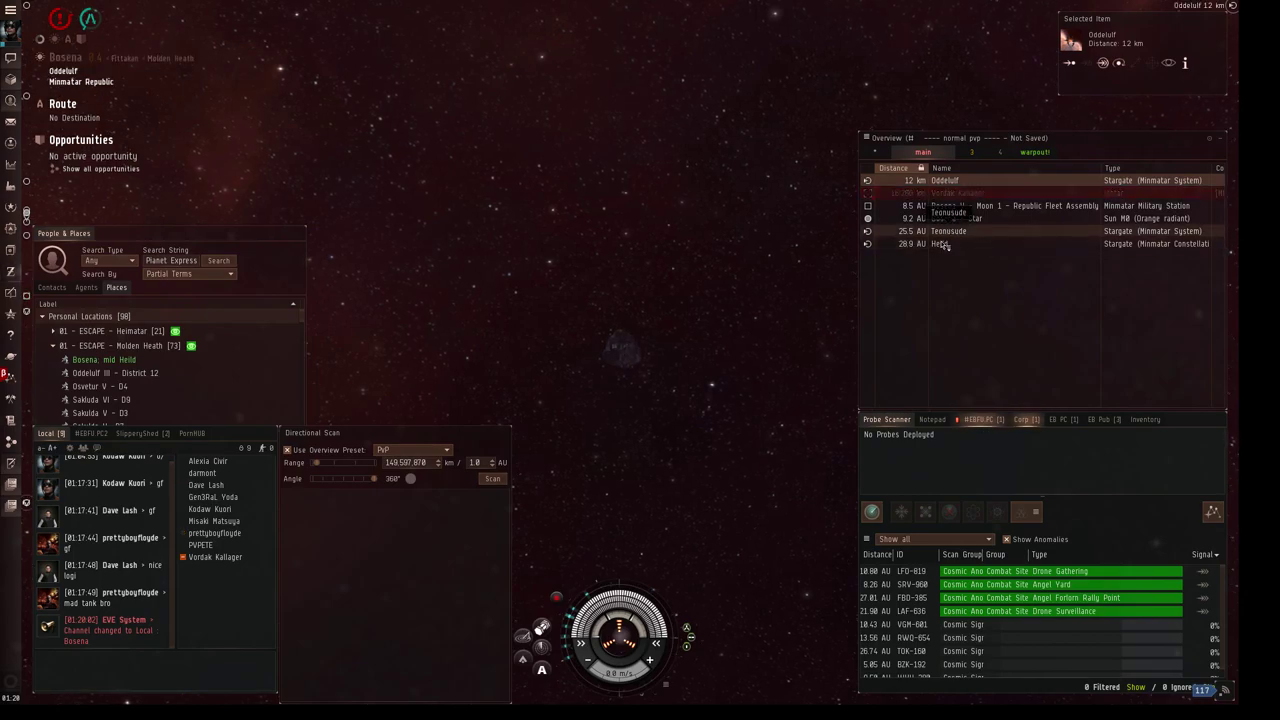
Warp to the Heild stargate and open the star map.
right_click(943, 246)
click(900, 285)
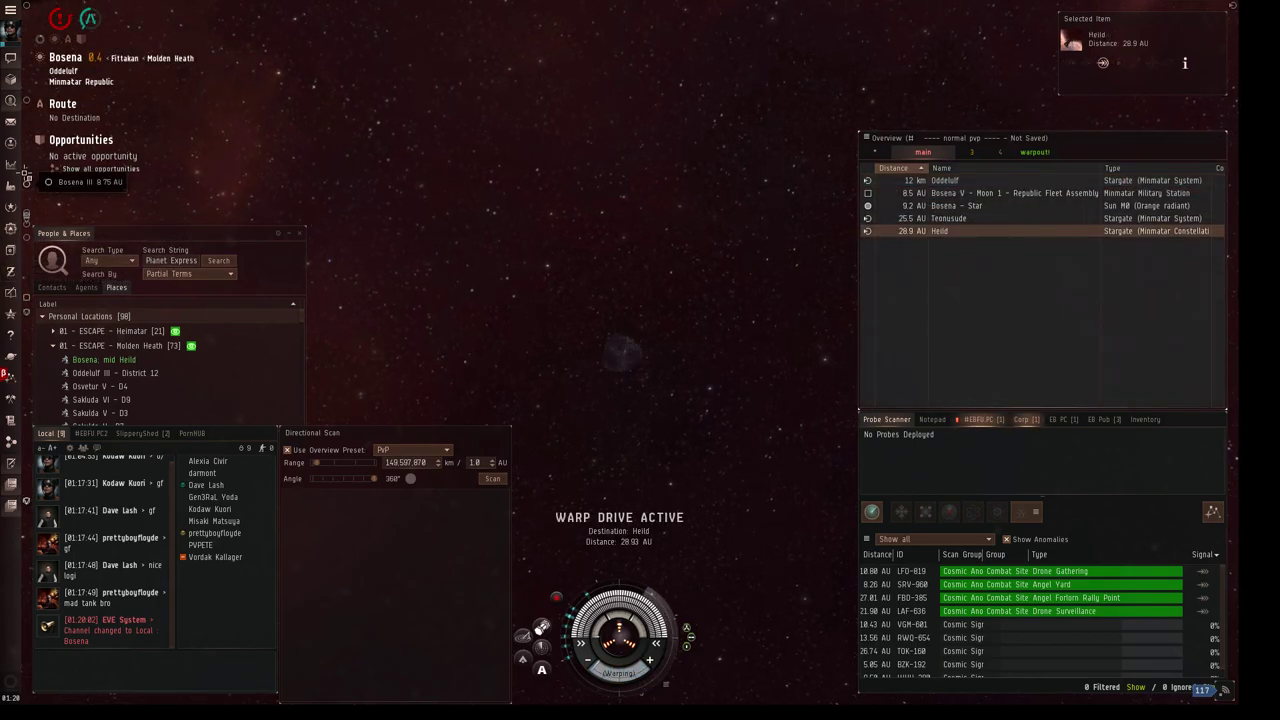
mouse_move(26, 212)
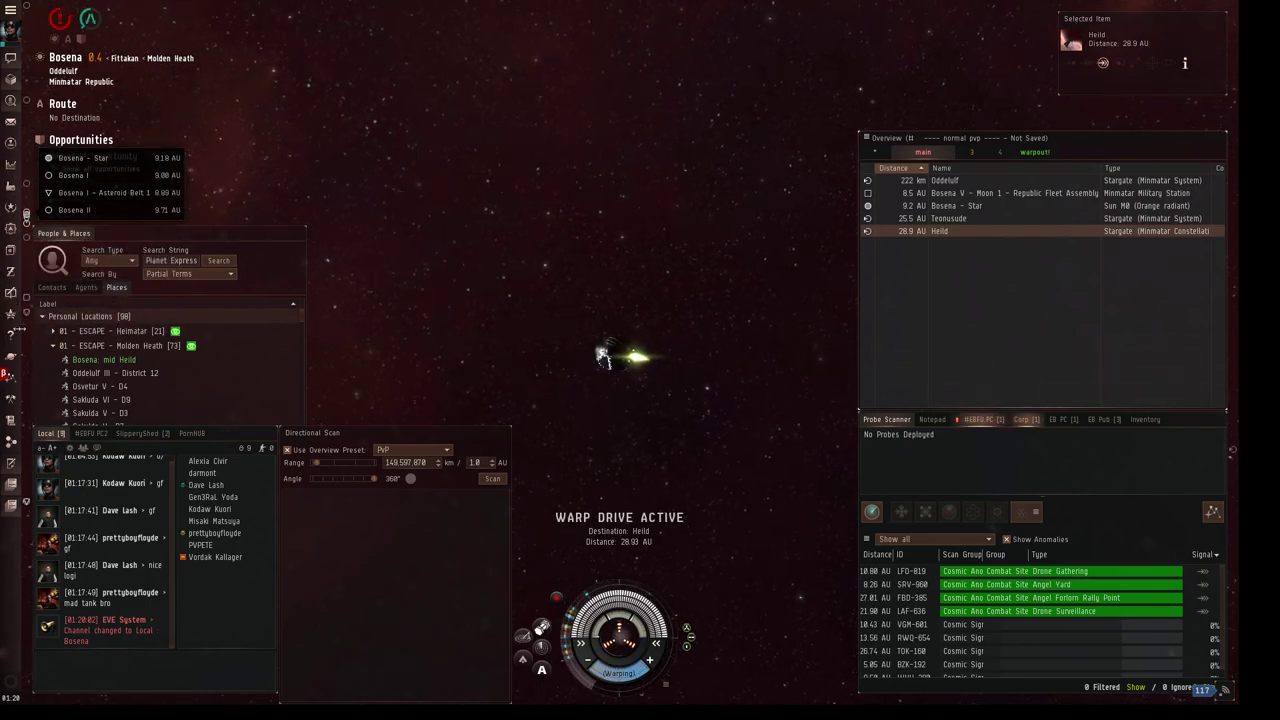
click(11, 248)
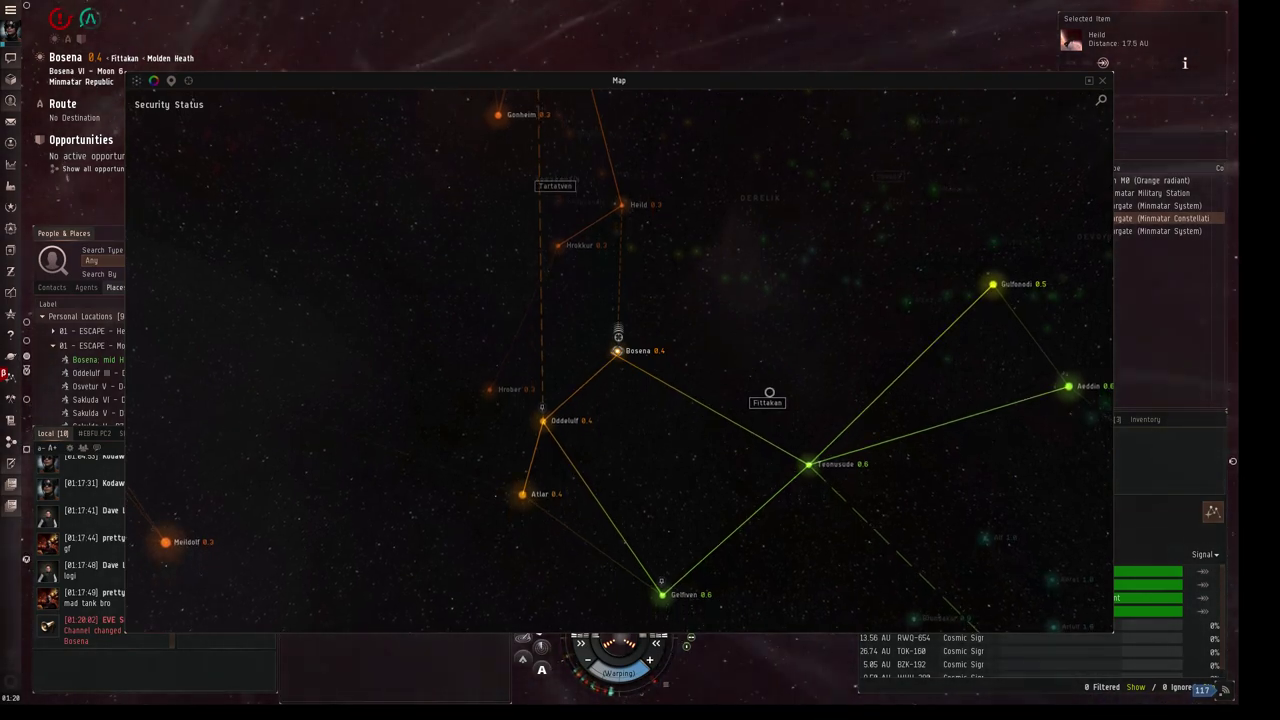
Try jumping through the Teonusude stargate from the overview after dismissing its map menu.
right_click(809, 464)
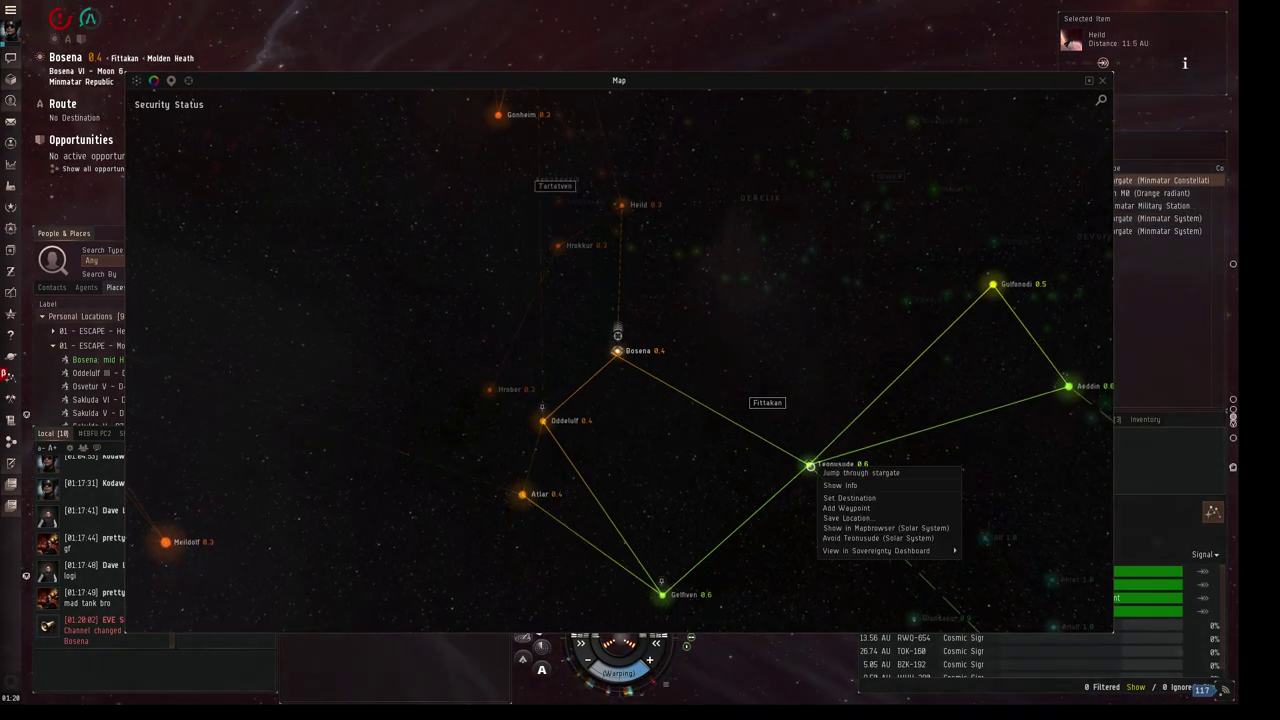
key(Escape)
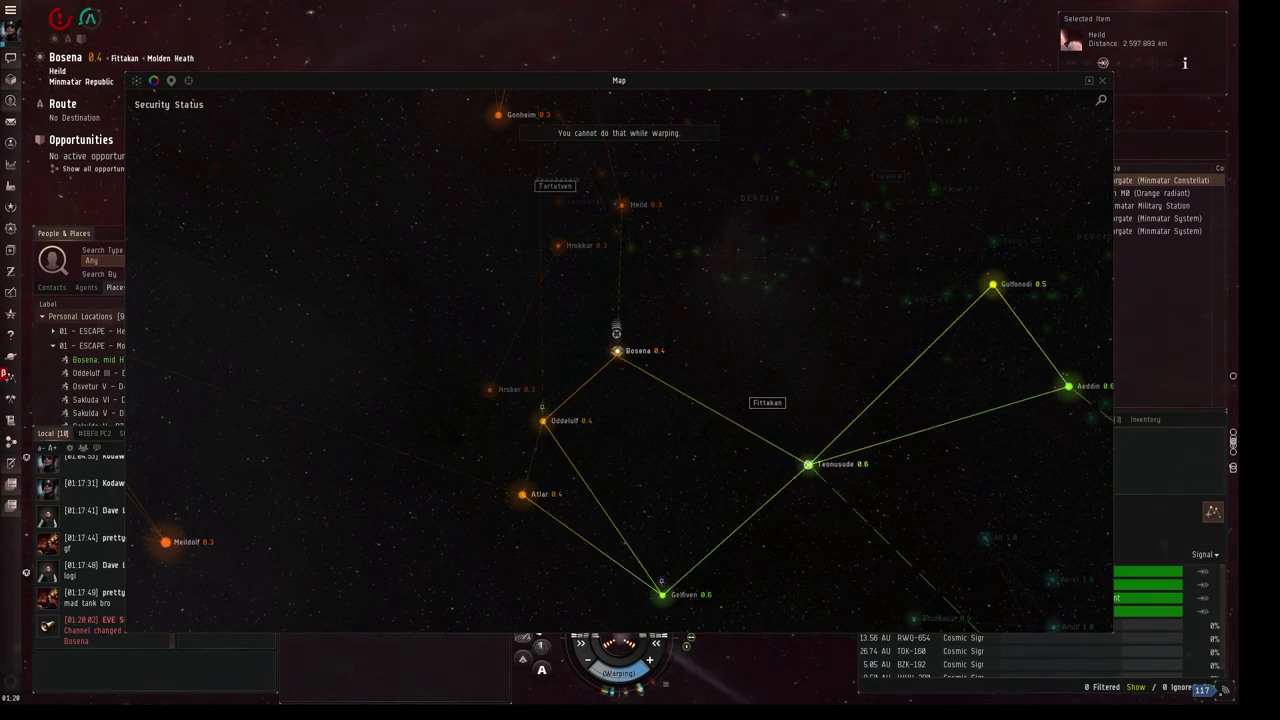
click(1183, 270)
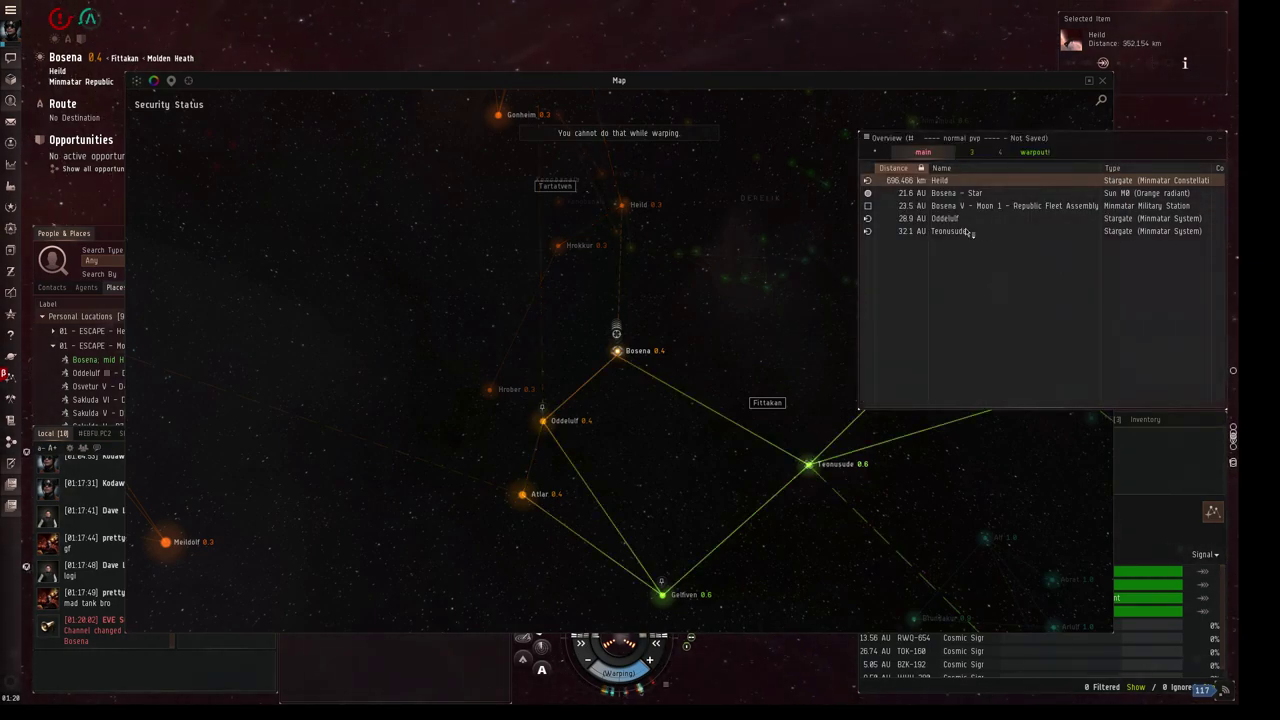
right_click(947, 232)
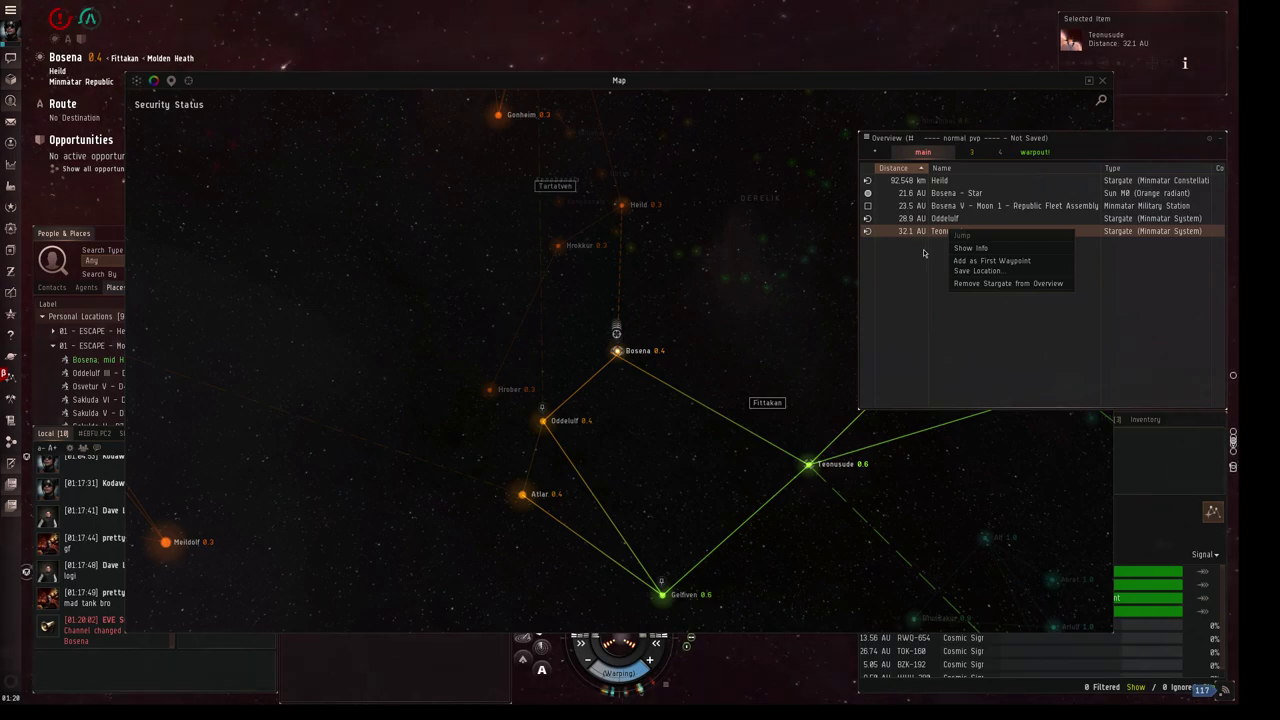
click(924, 252)
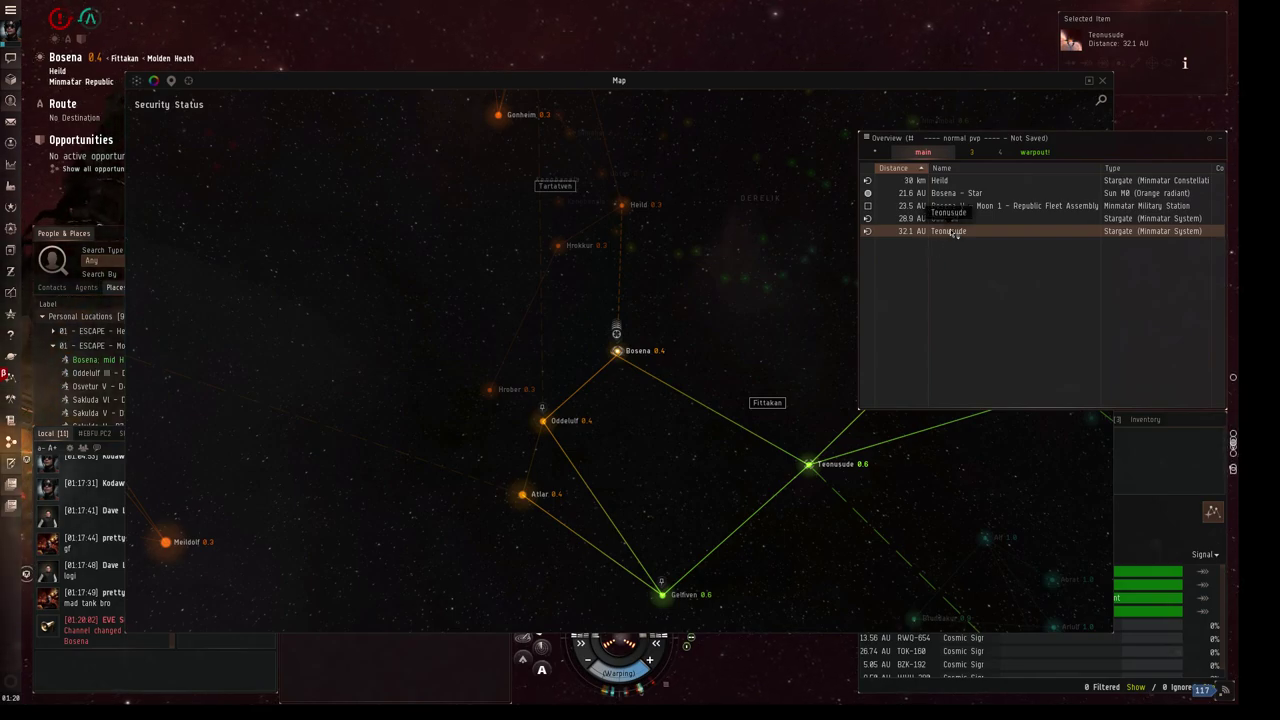
Retry warp and jump actions on the Teonusude stargate several times.
double_click(974, 233)
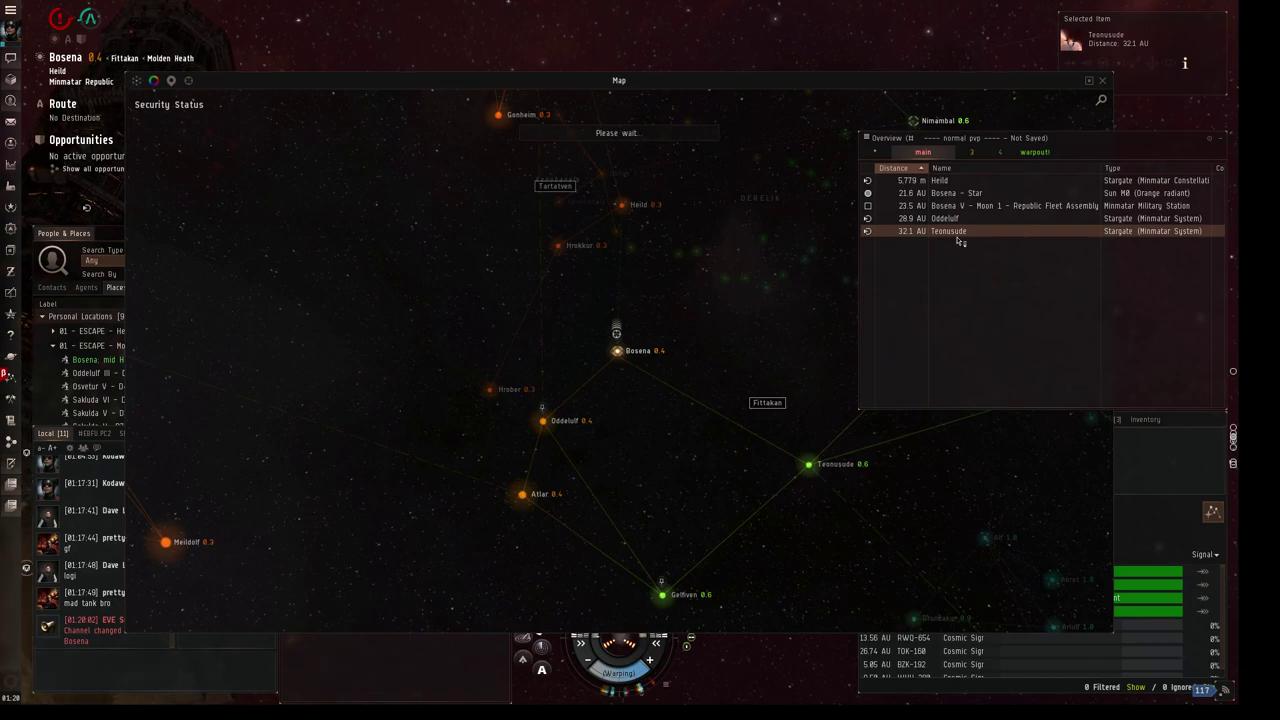
right_click(960, 233)
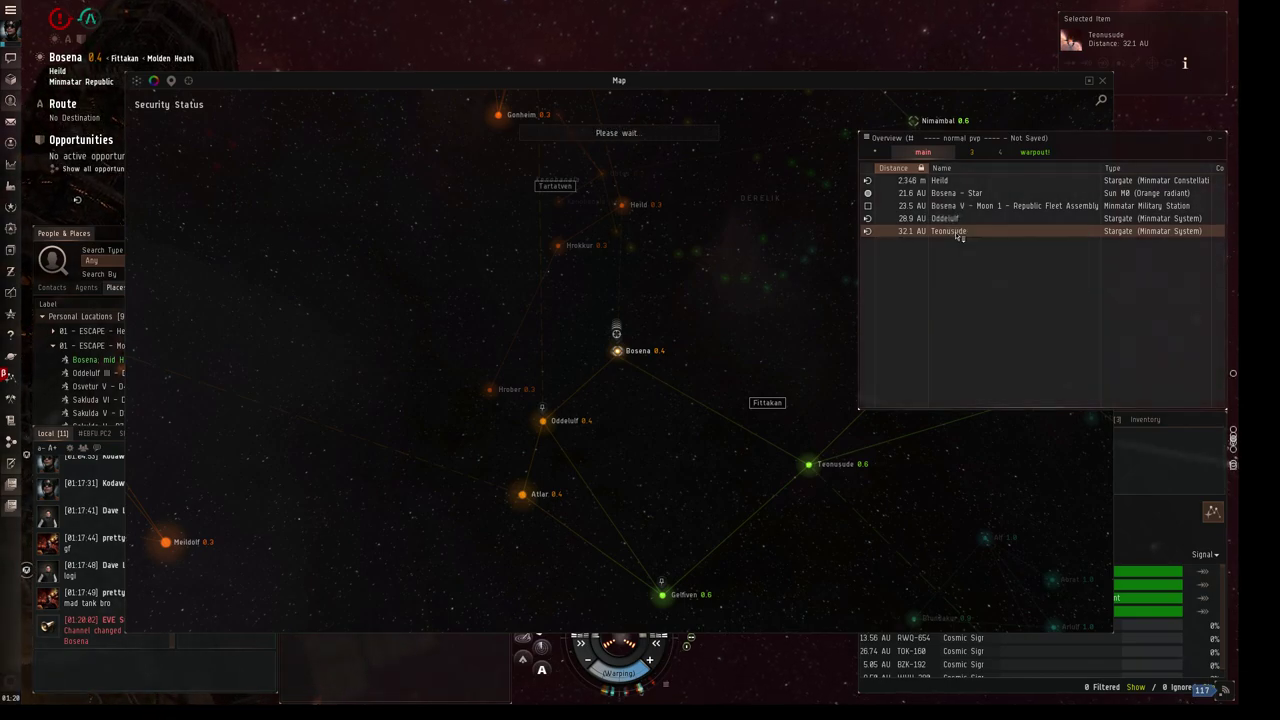
click(975, 245)
right_click(965, 232)
click(975, 245)
right_click(971, 231)
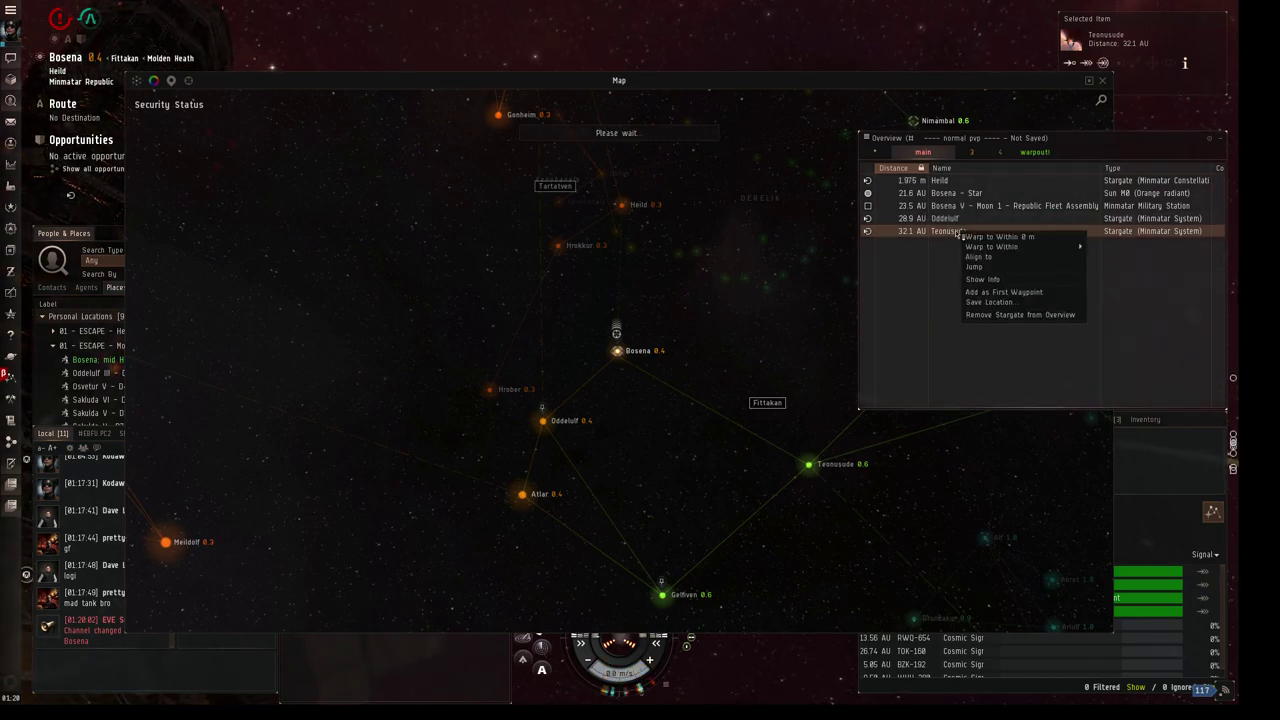
click(987, 268)
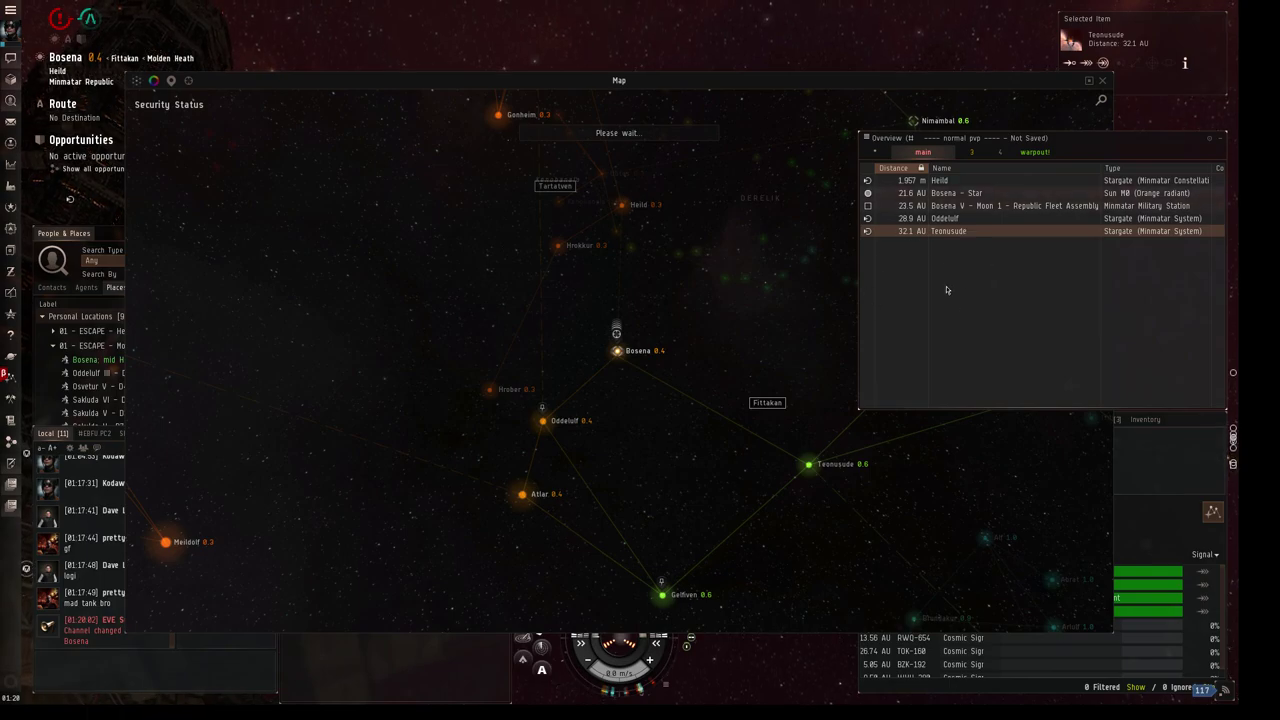
Close the overview, rotate the map around Bosena, and bring up the settings menu.
click(1103, 84)
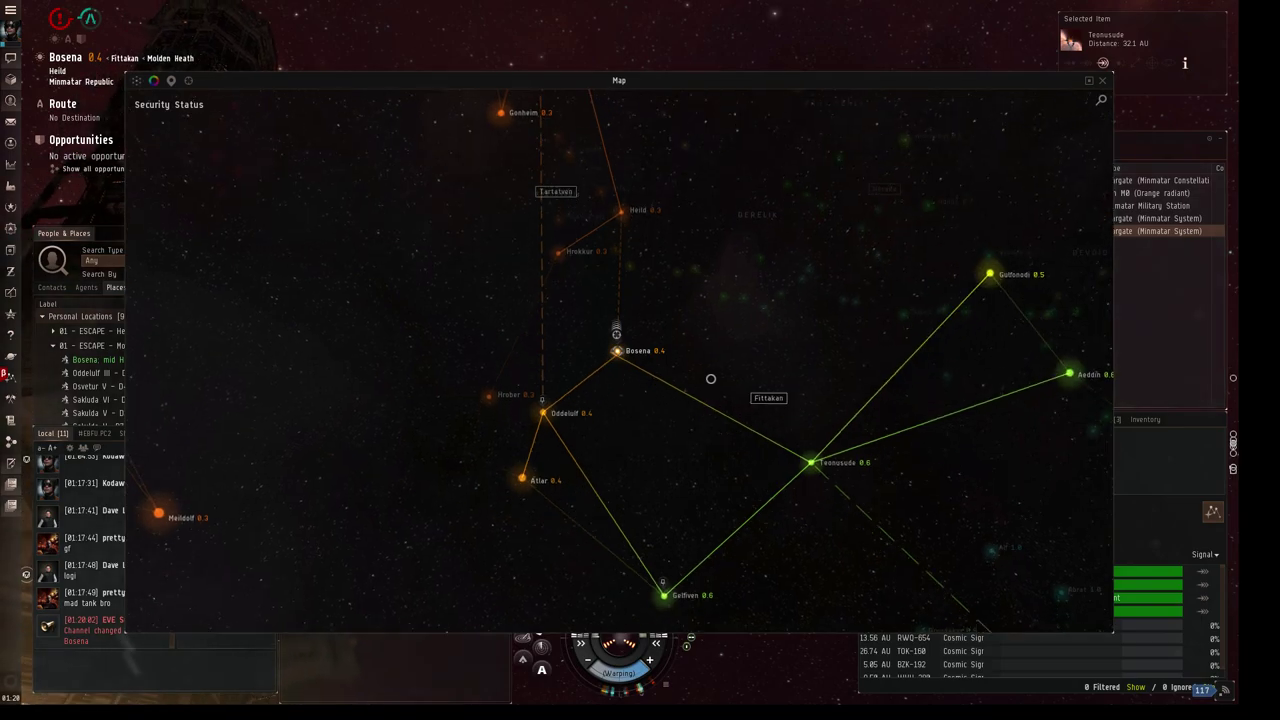
scroll(657, 384, up, 5)
scroll(657, 384, up, 5)
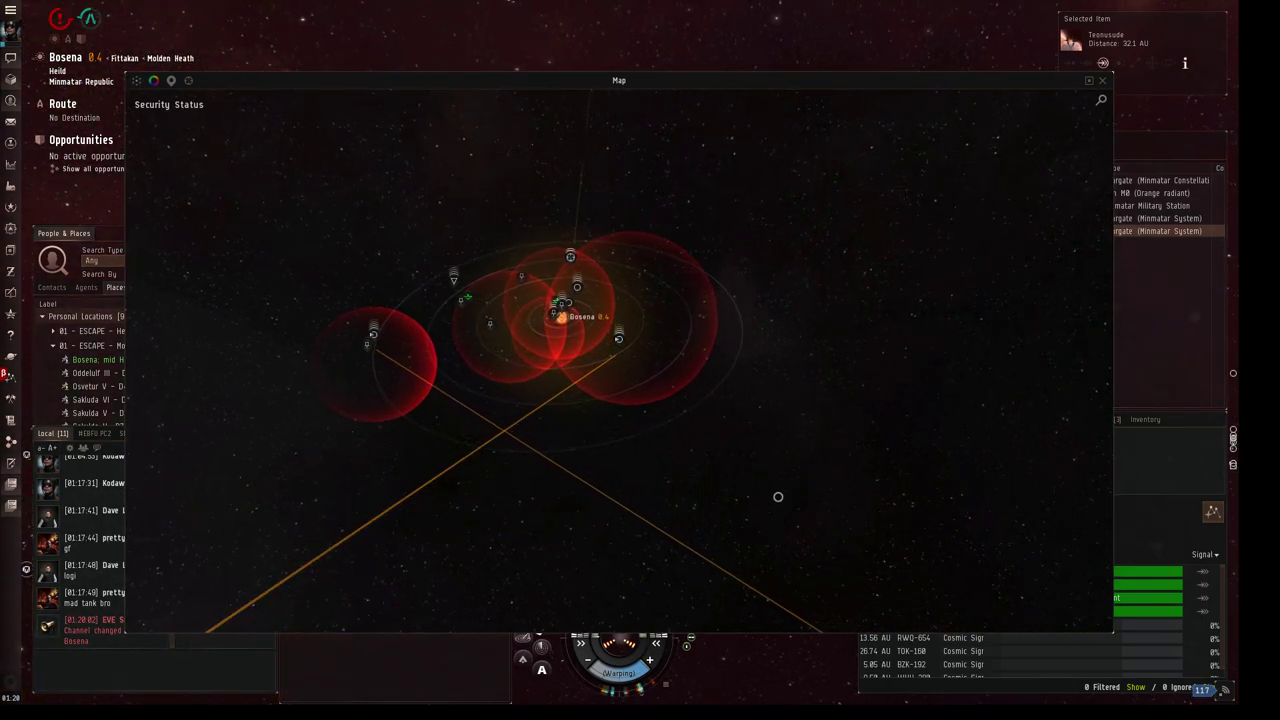
scroll(757, 479, down, 5)
scroll(757, 479, down, 5)
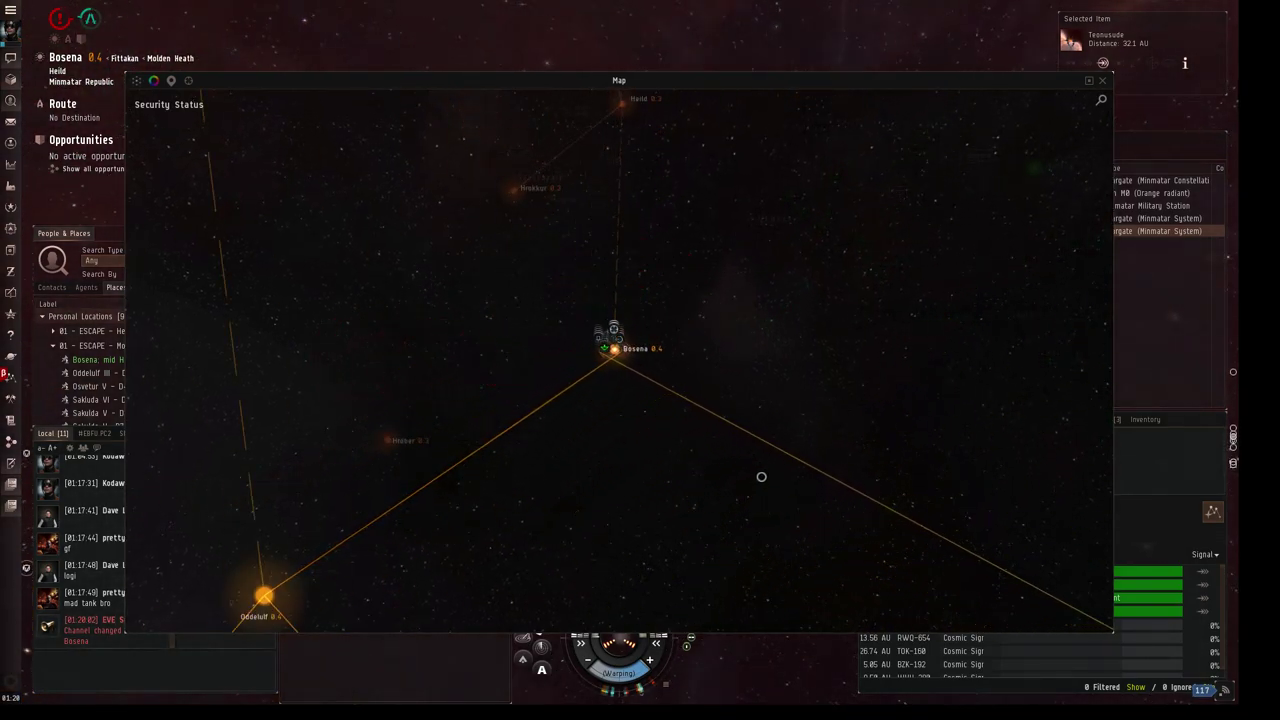
scroll(761, 477, up, 5)
scroll(761, 477, up, 3)
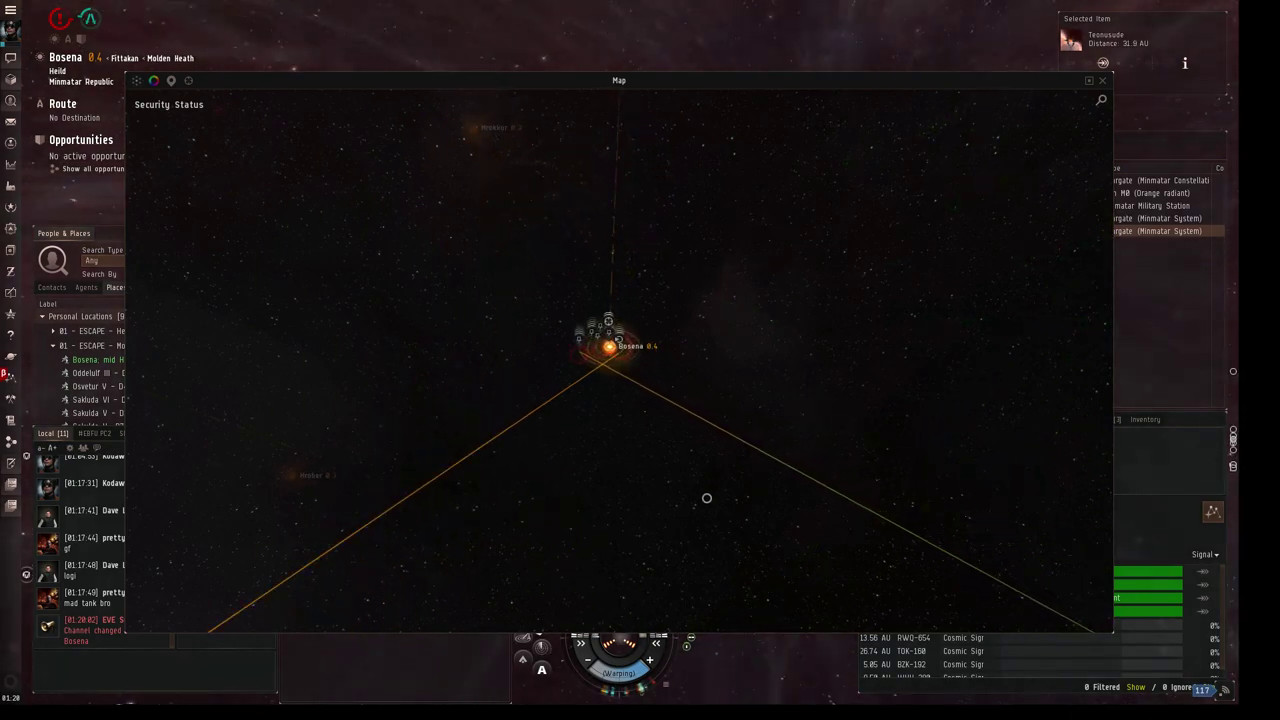
mouse_move(691, 475)
mouse_down()
mouse_move(678, 457)
mouse_move(690, 460)
mouse_up()
scroll(704, 462, up, 4)
scroll(704, 462, up, 3)
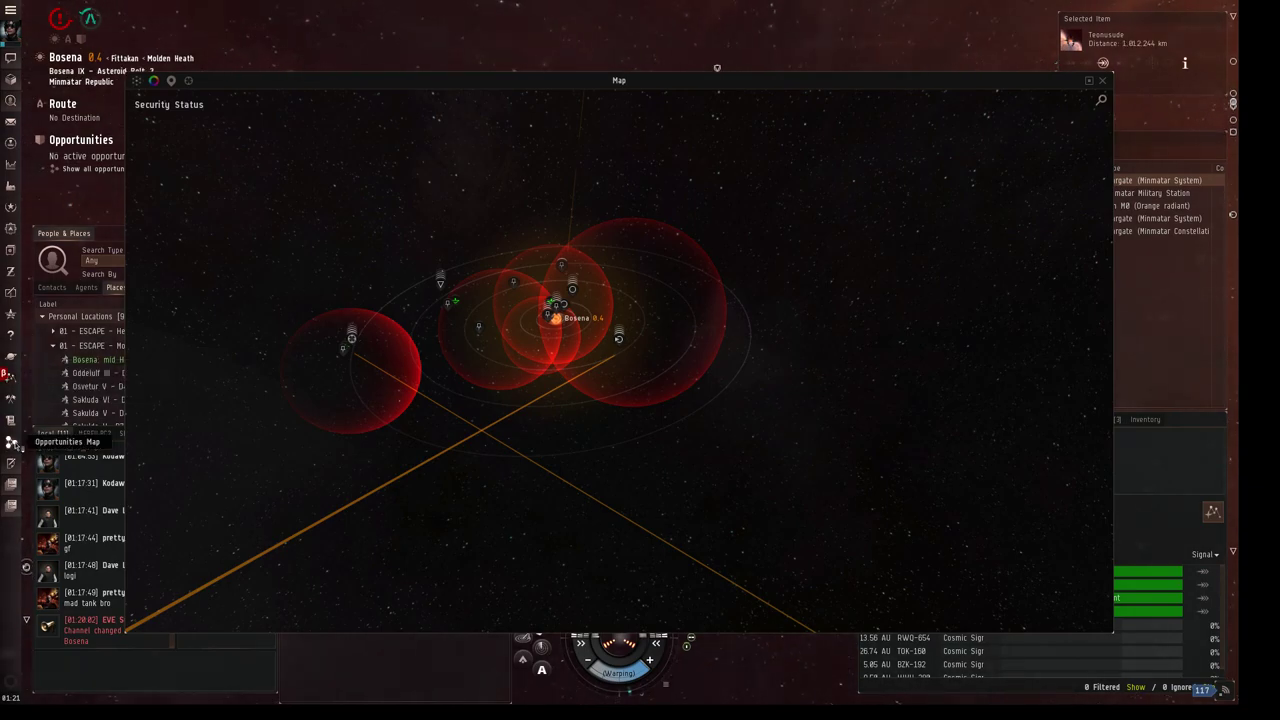
key(Escape)
Browse the Display & Graphics, Chat, Audio and General settings tabs, then close the map.
click(398, 188)
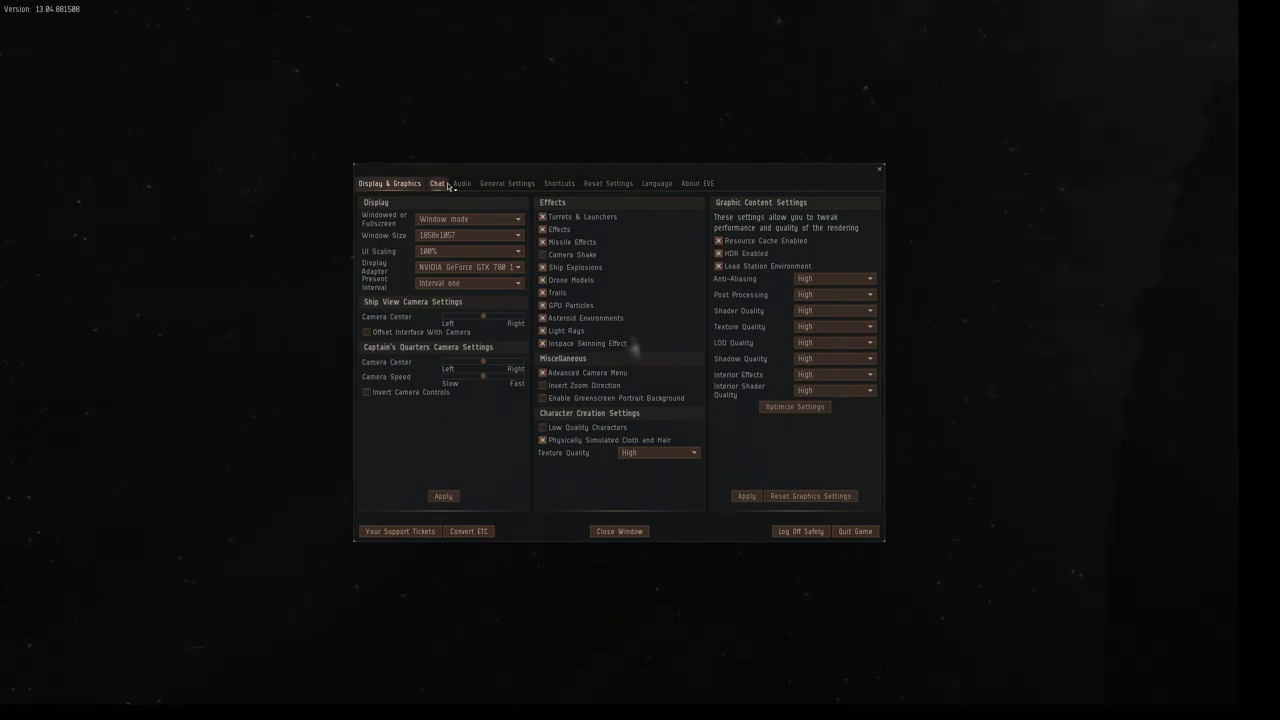
click(440, 184)
click(462, 184)
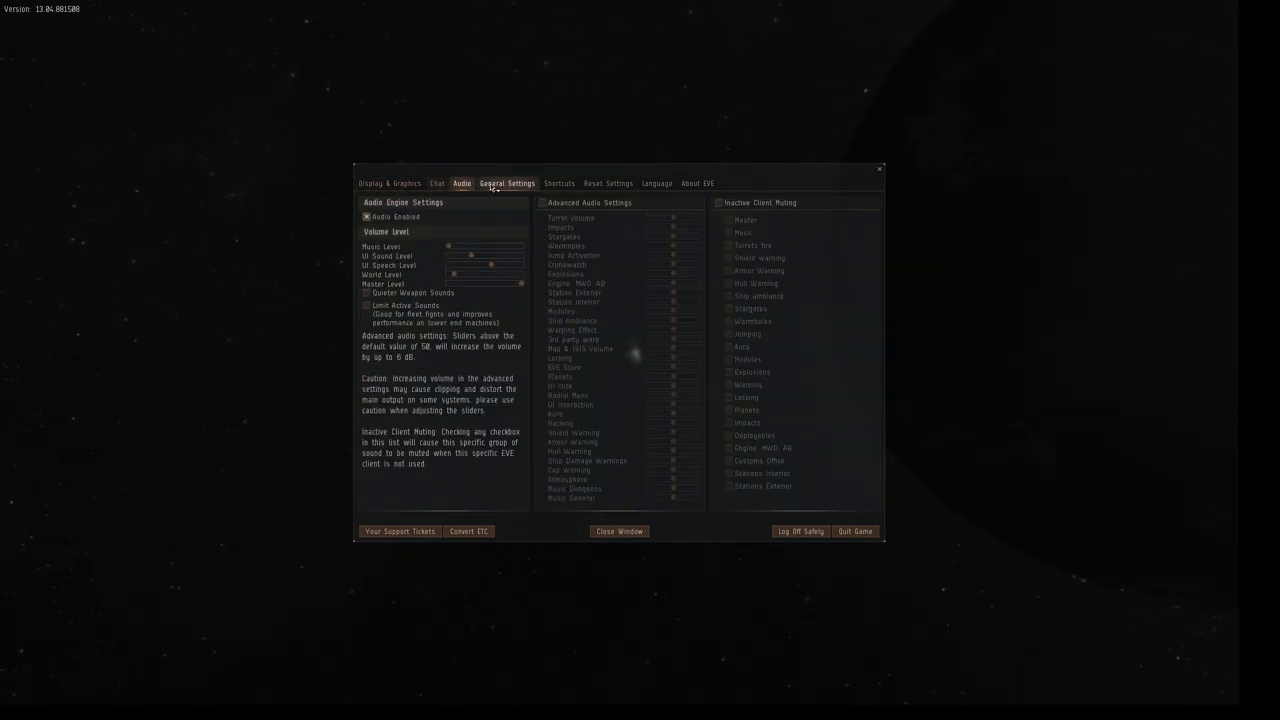
click(515, 186)
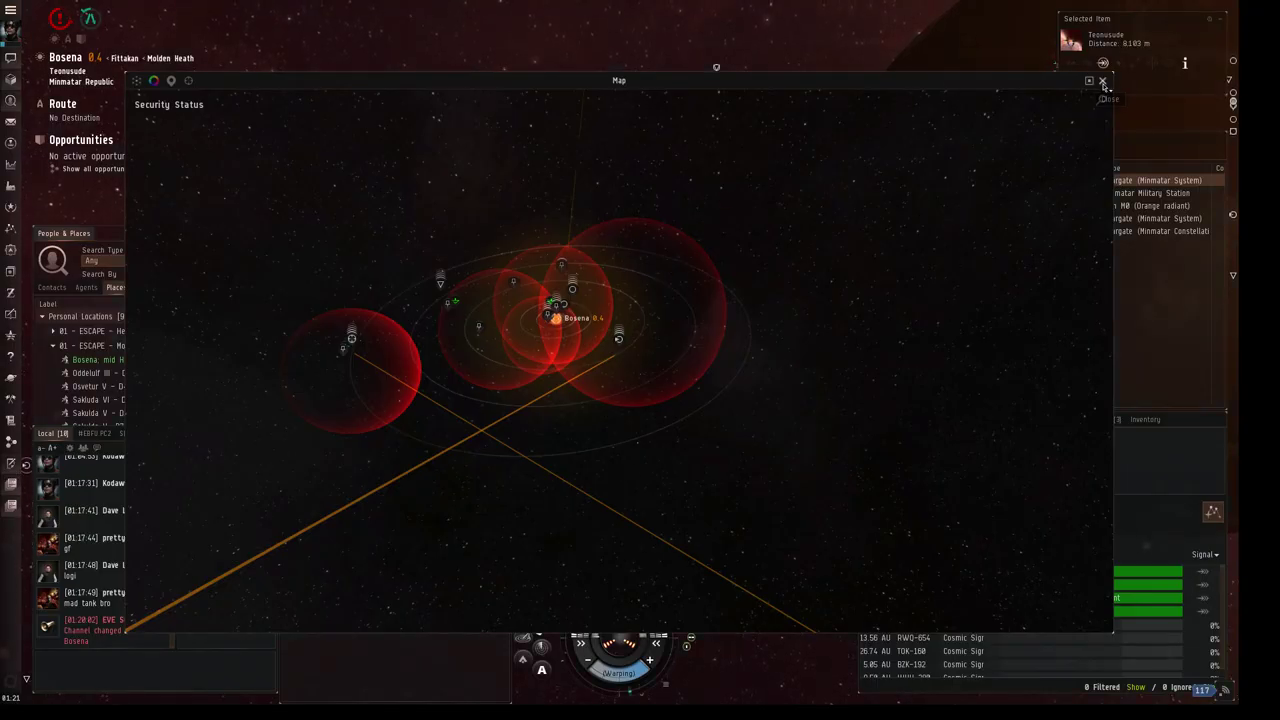
click(1103, 81)
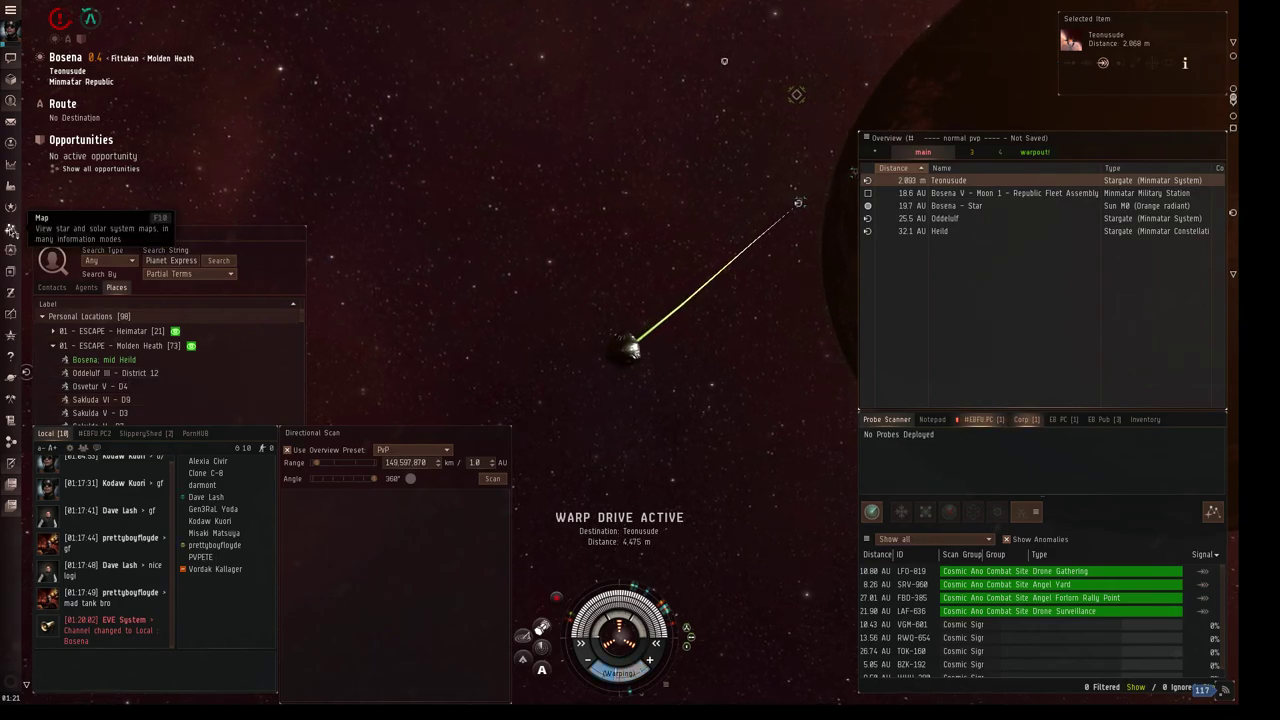
Open and dismiss the settings menu twice while the jump into Teonusude completes.
key(Escape)
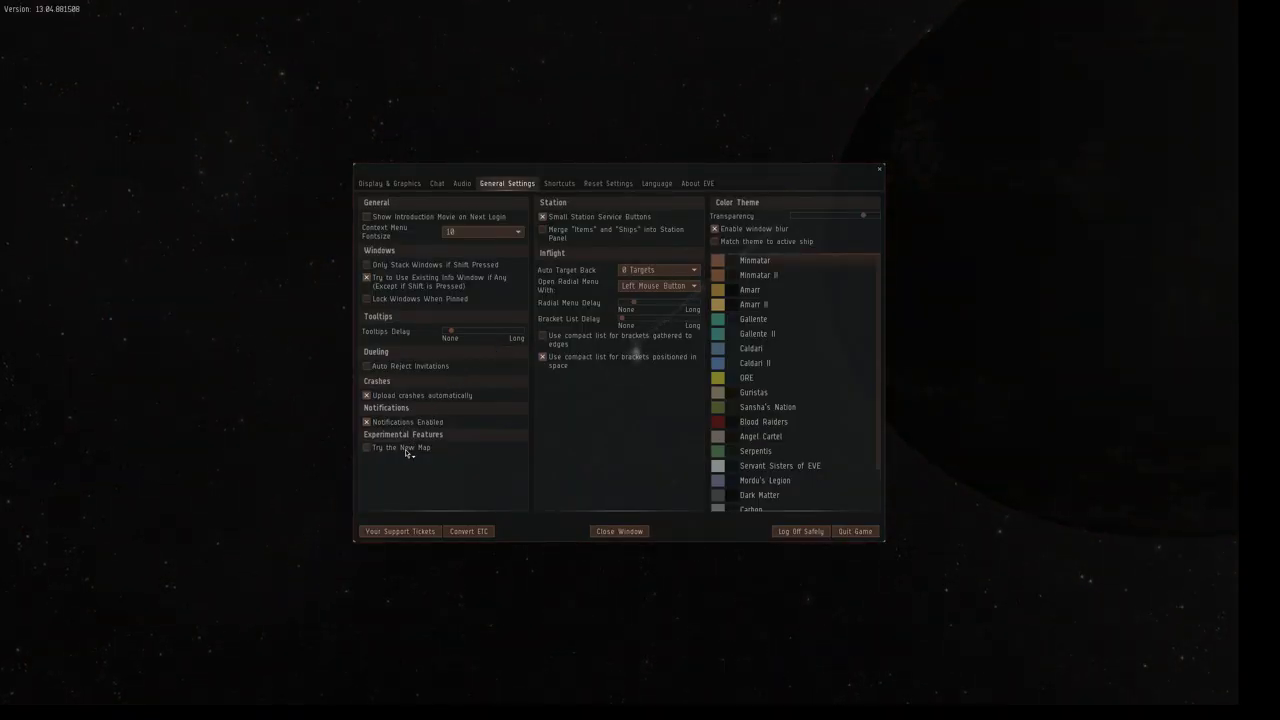
click(636, 531)
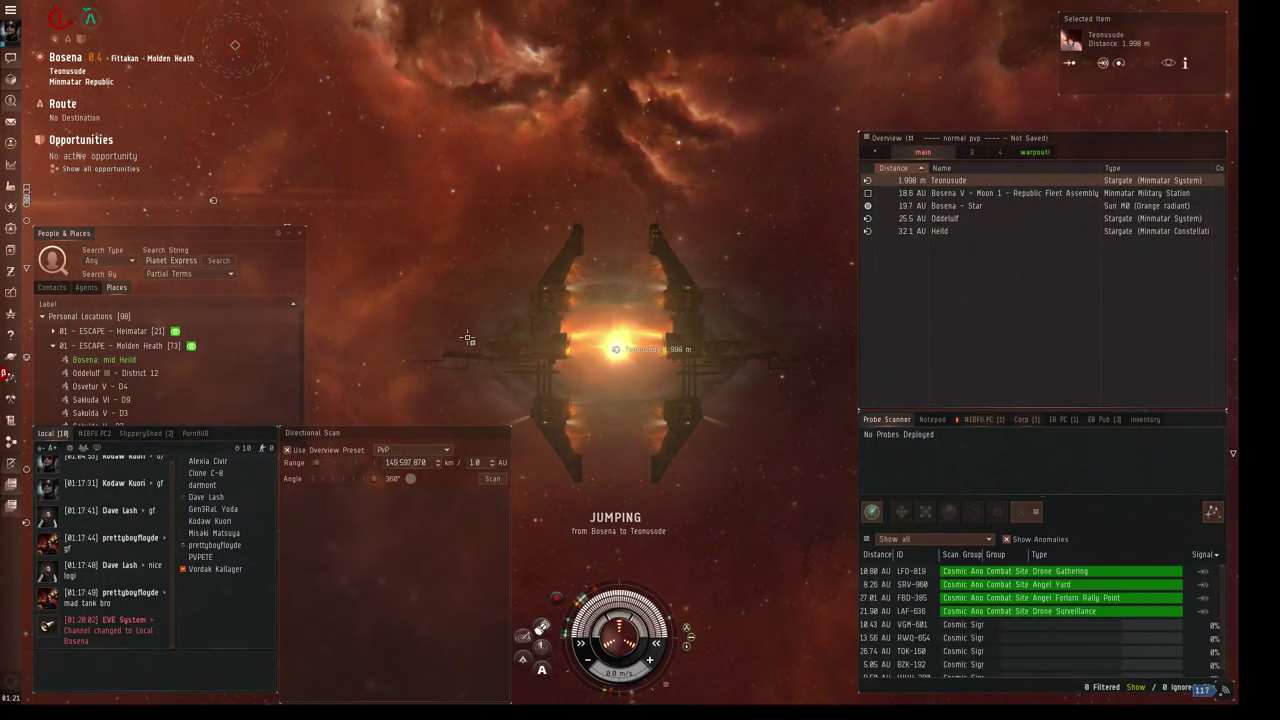
key(Escape)
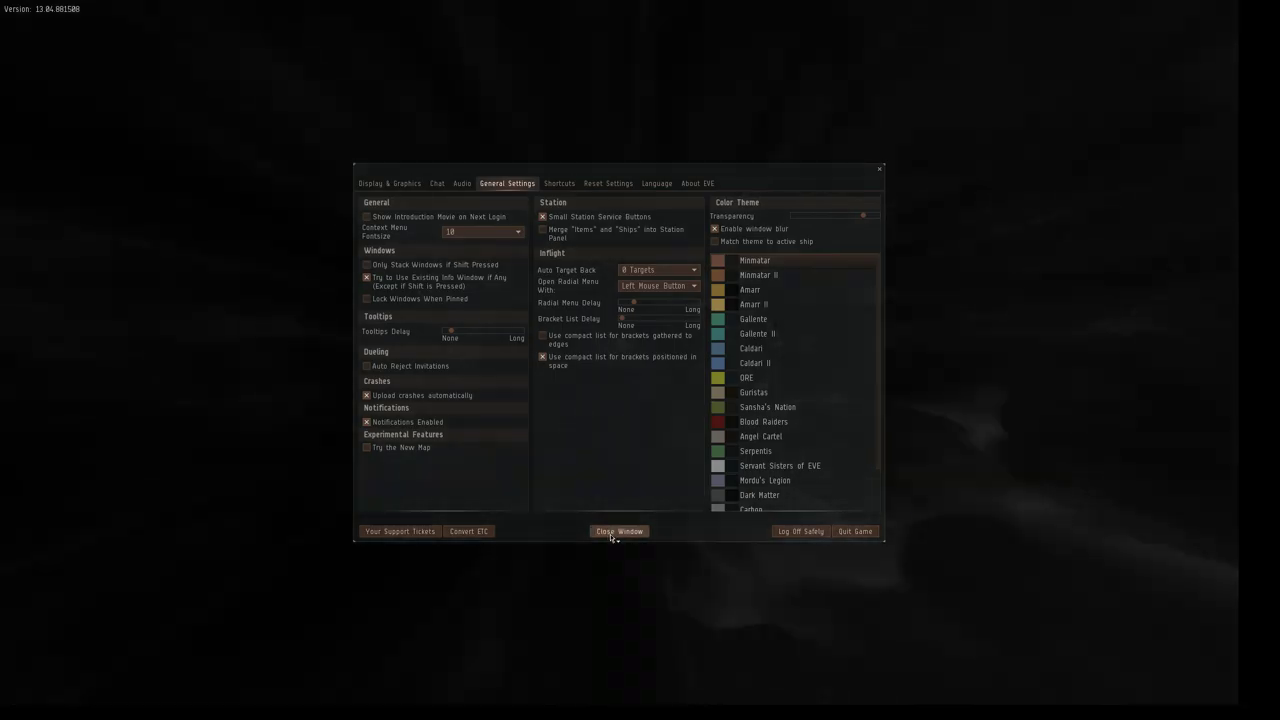
click(619, 531)
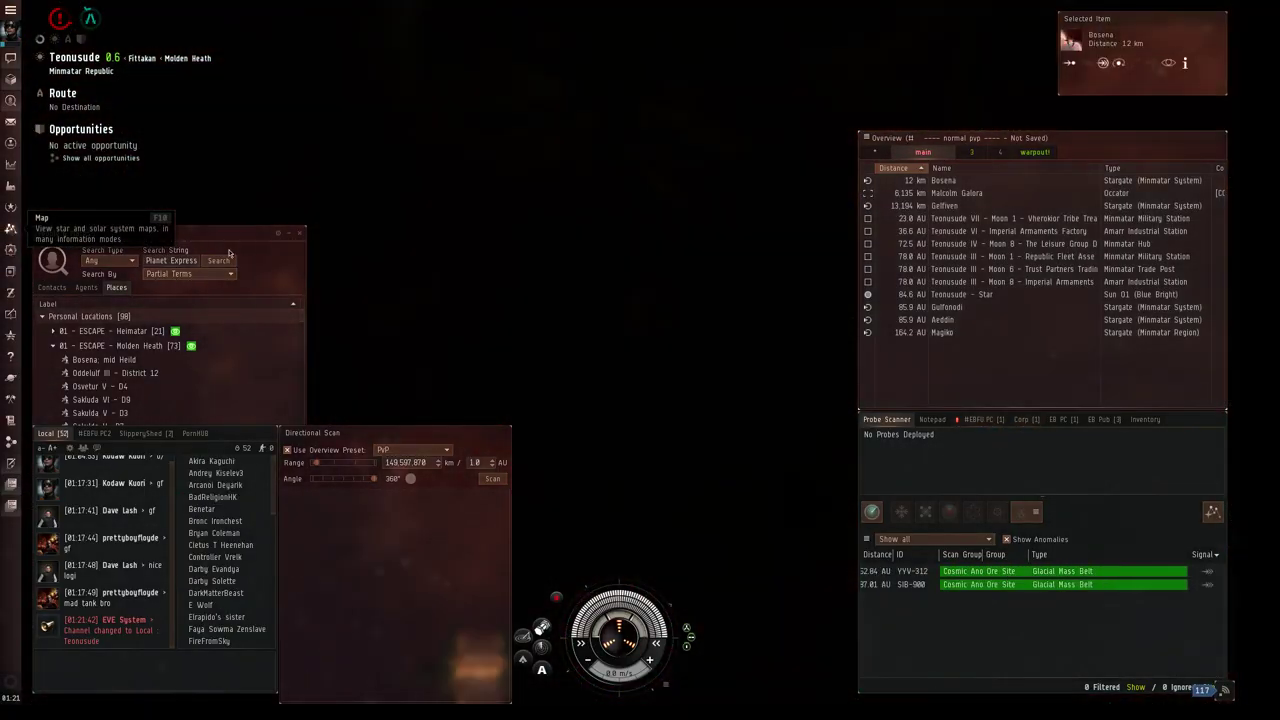
Jump toward Gelfiven from the regional star map, then close the map.
click(10, 230)
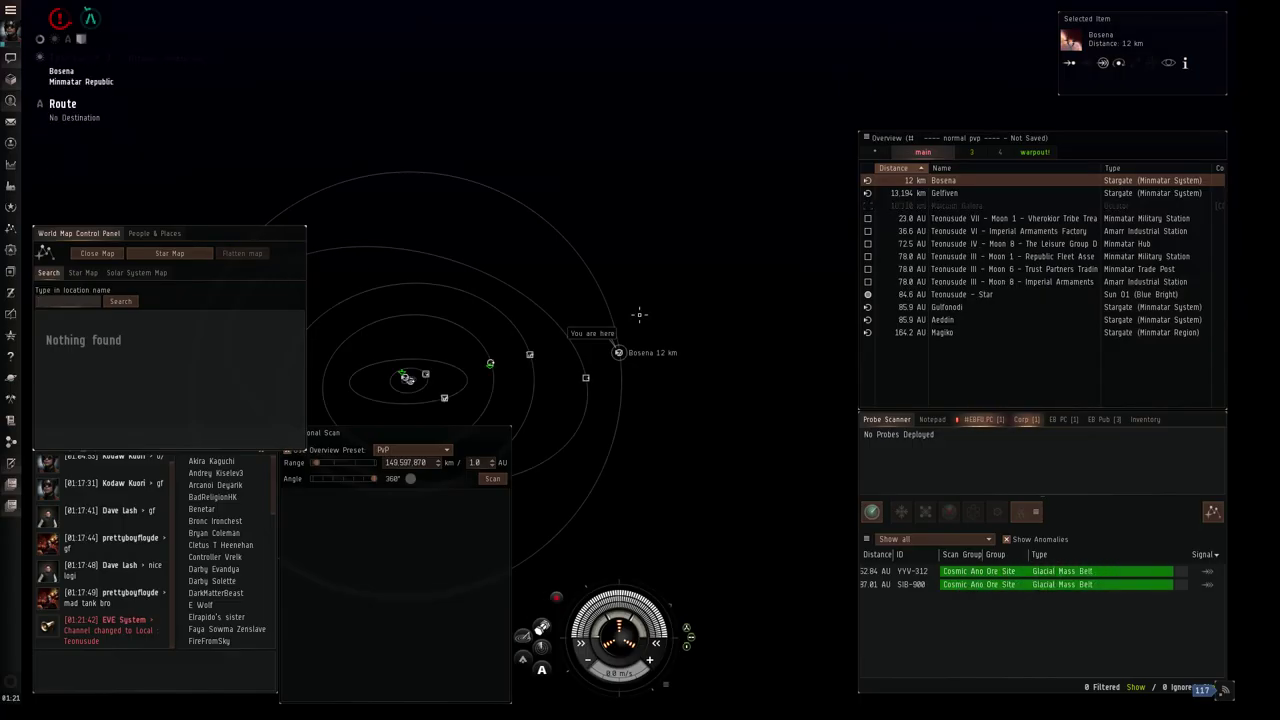
click(177, 254)
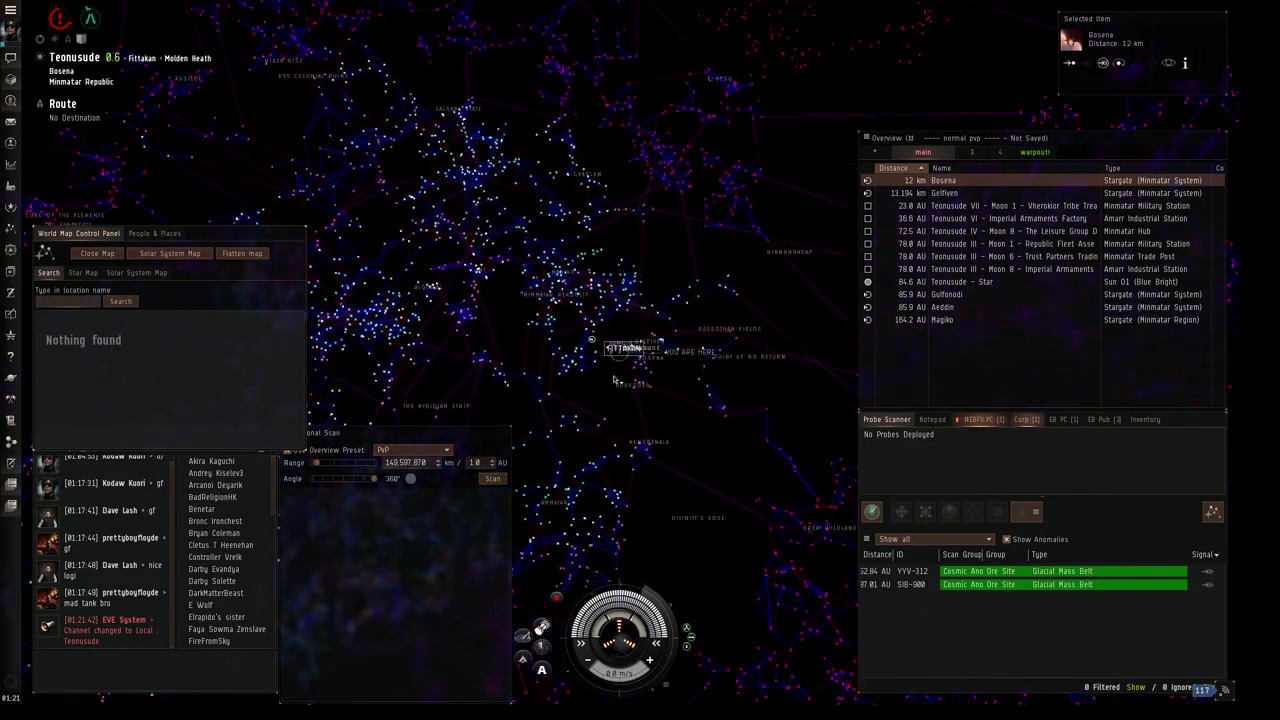
scroll(616, 380, up, 5)
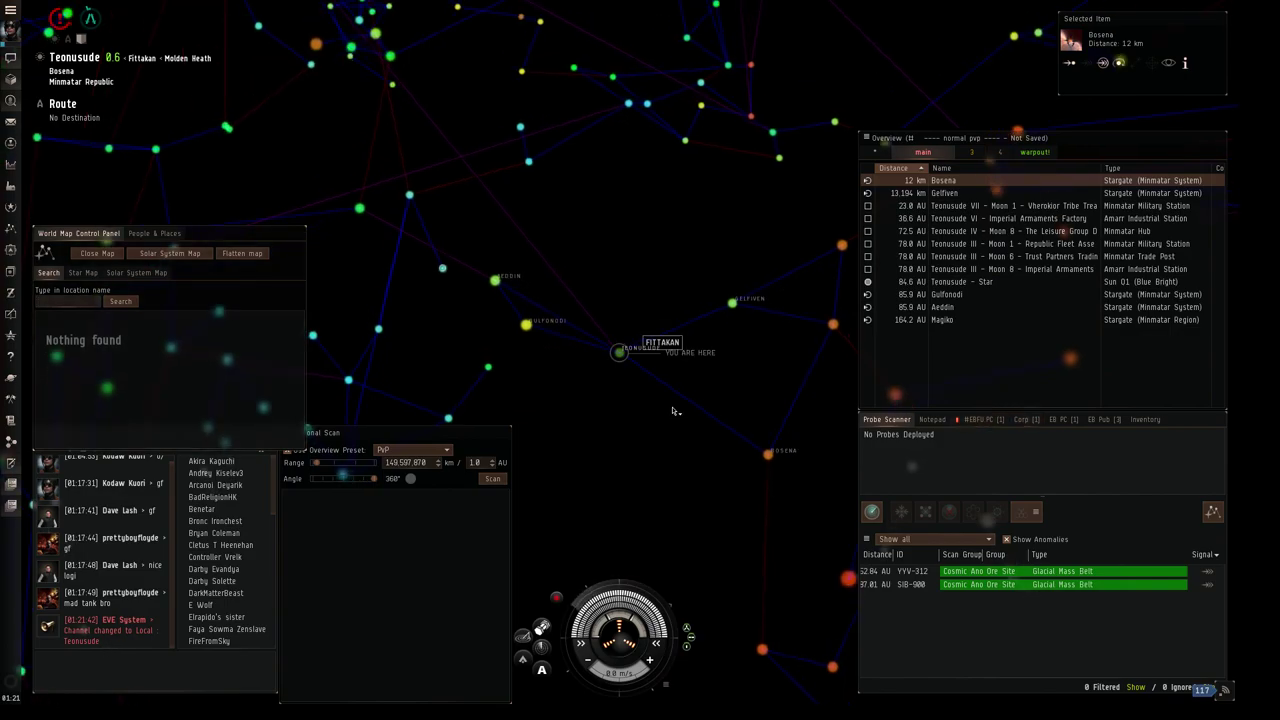
scroll(655, 417, up, 3)
drag(655, 417, 789, 425)
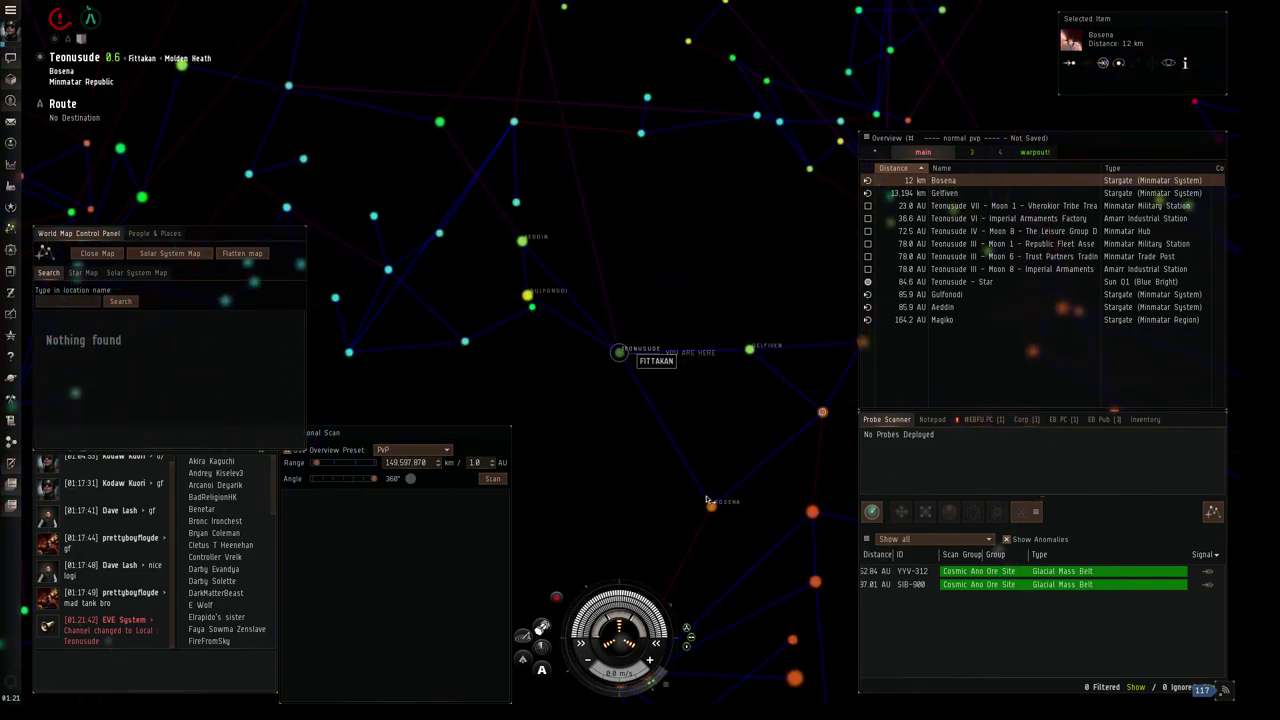
right_click(752, 352)
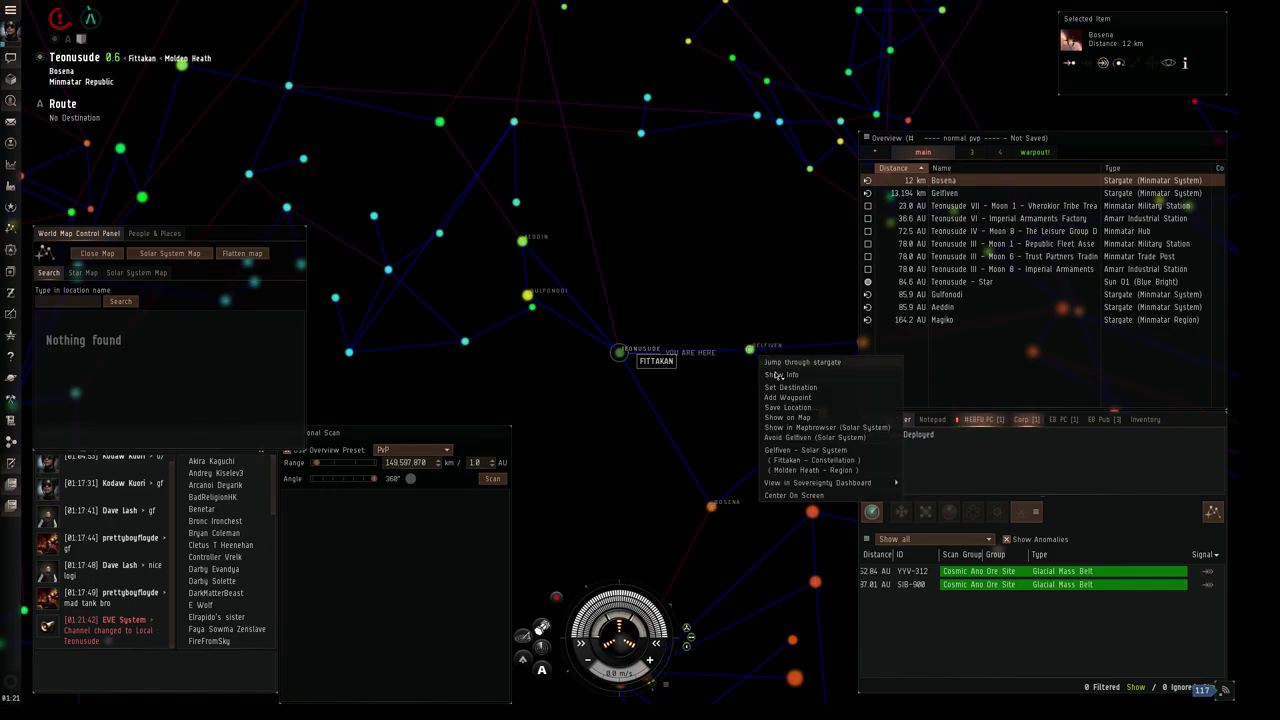
click(785, 364)
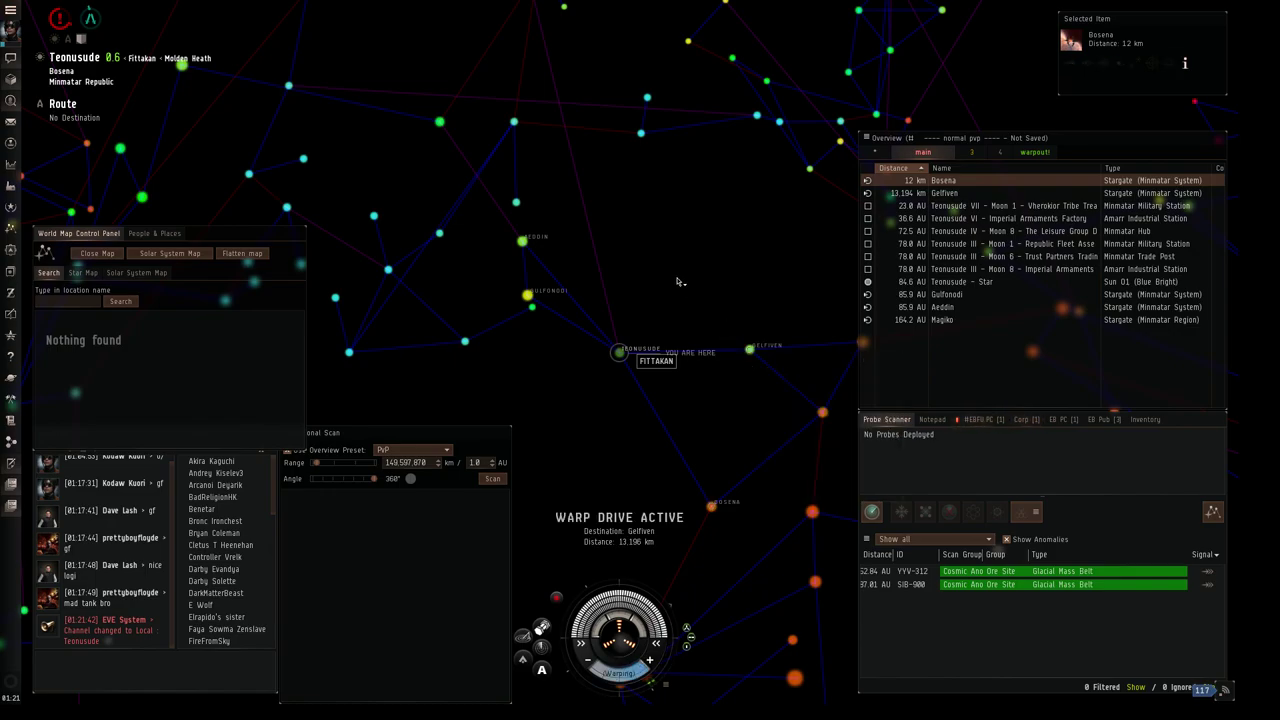
click(97, 253)
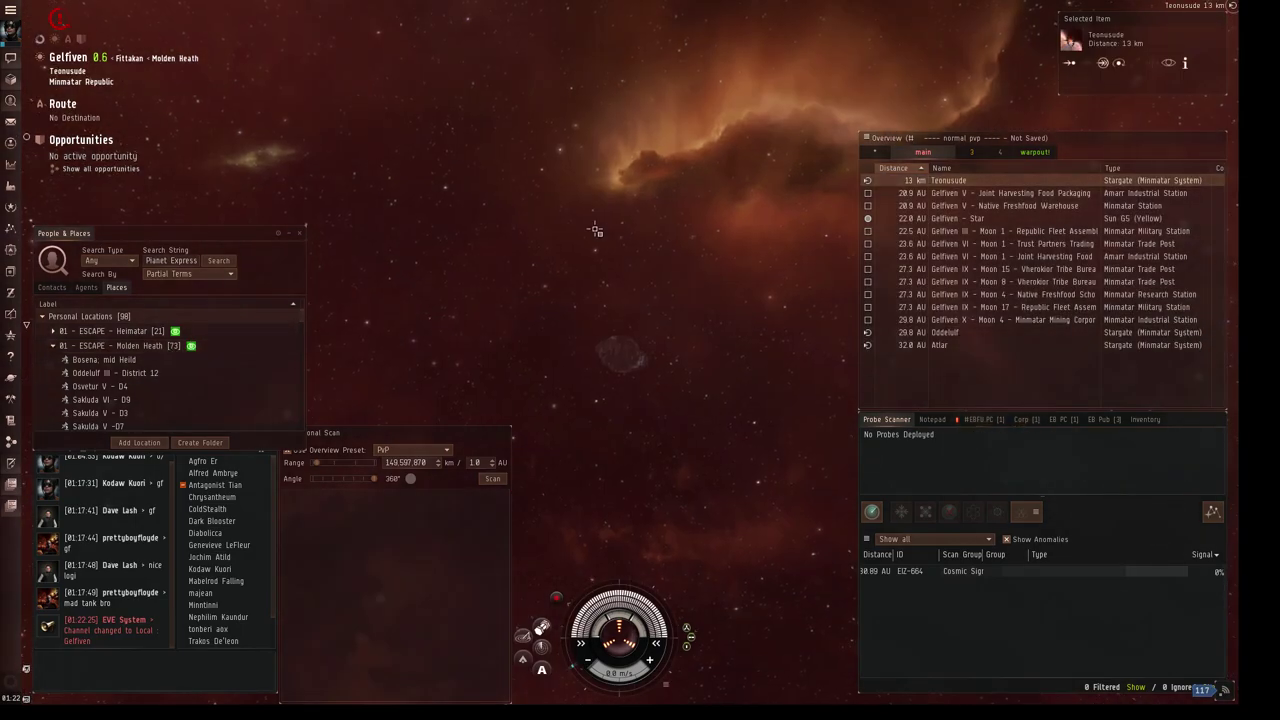
Select the Oddelulf stargate in the Overview as the next jump.
click(924, 333)
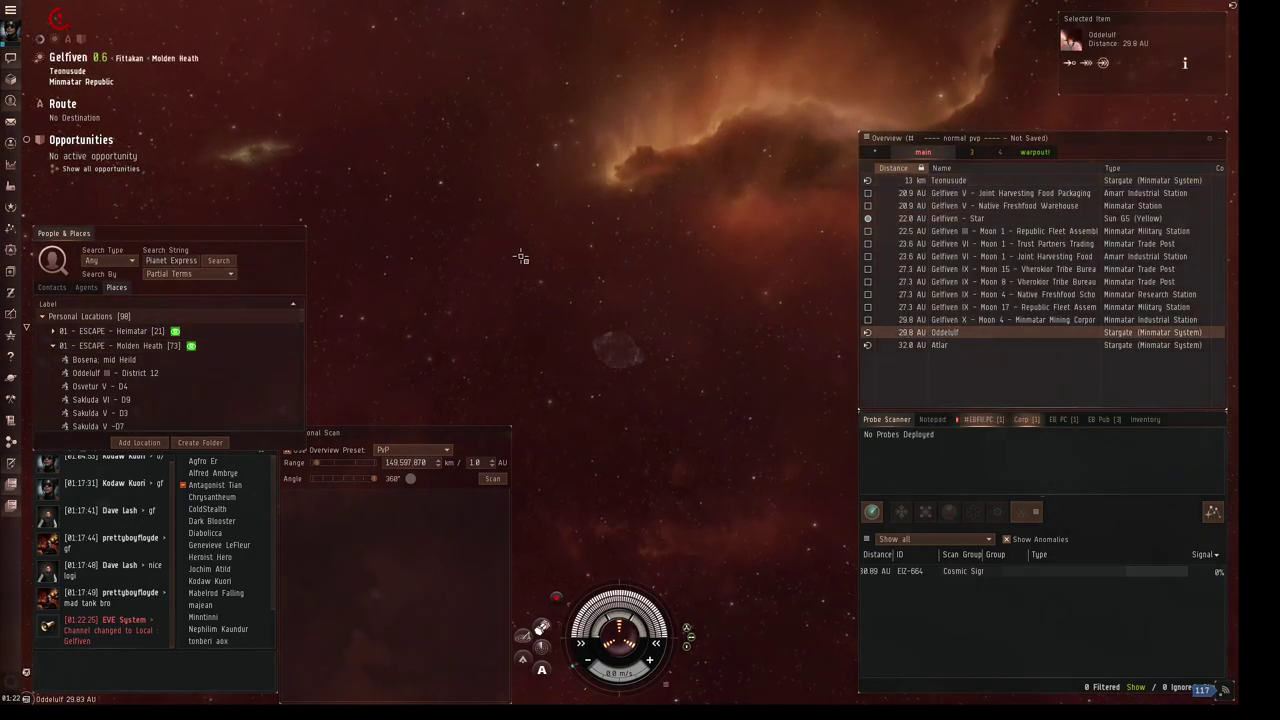
scroll(254, 516, down, 4)
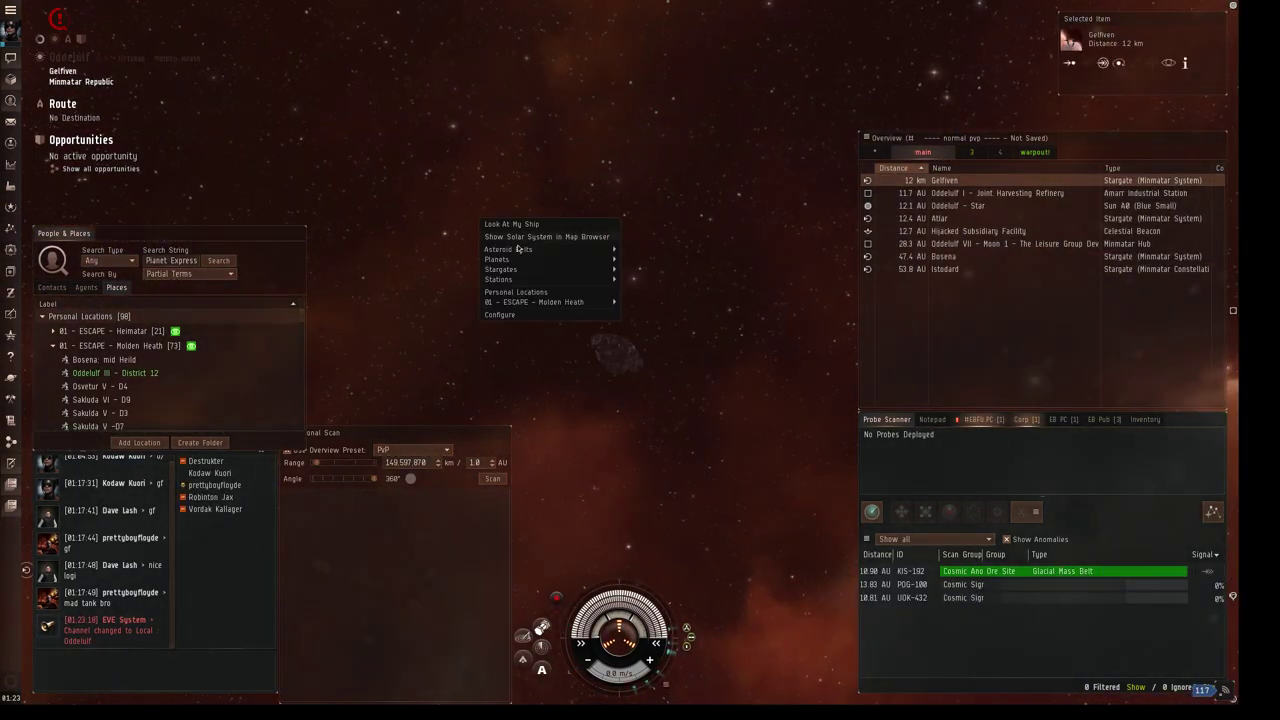
Dock at the Leisure Group station, cancelling the ship rename dialog along the way.
right_click(968, 245)
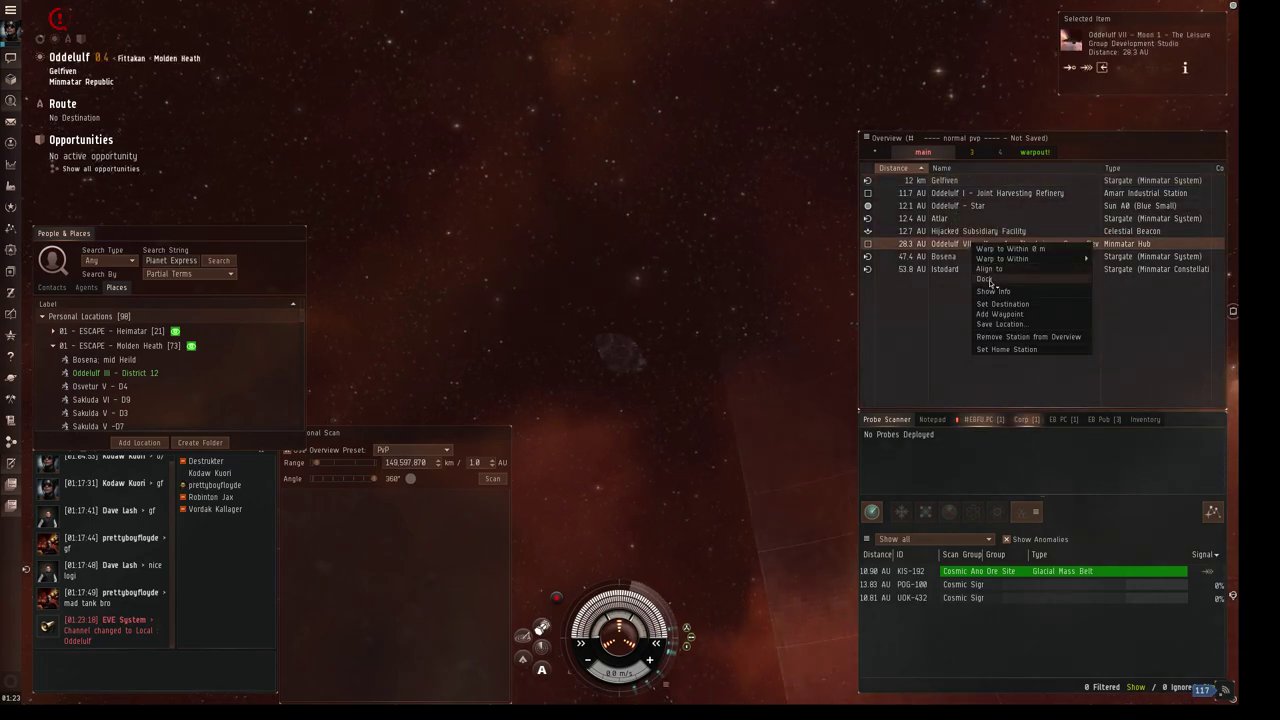
click(990, 281)
click(207, 670)
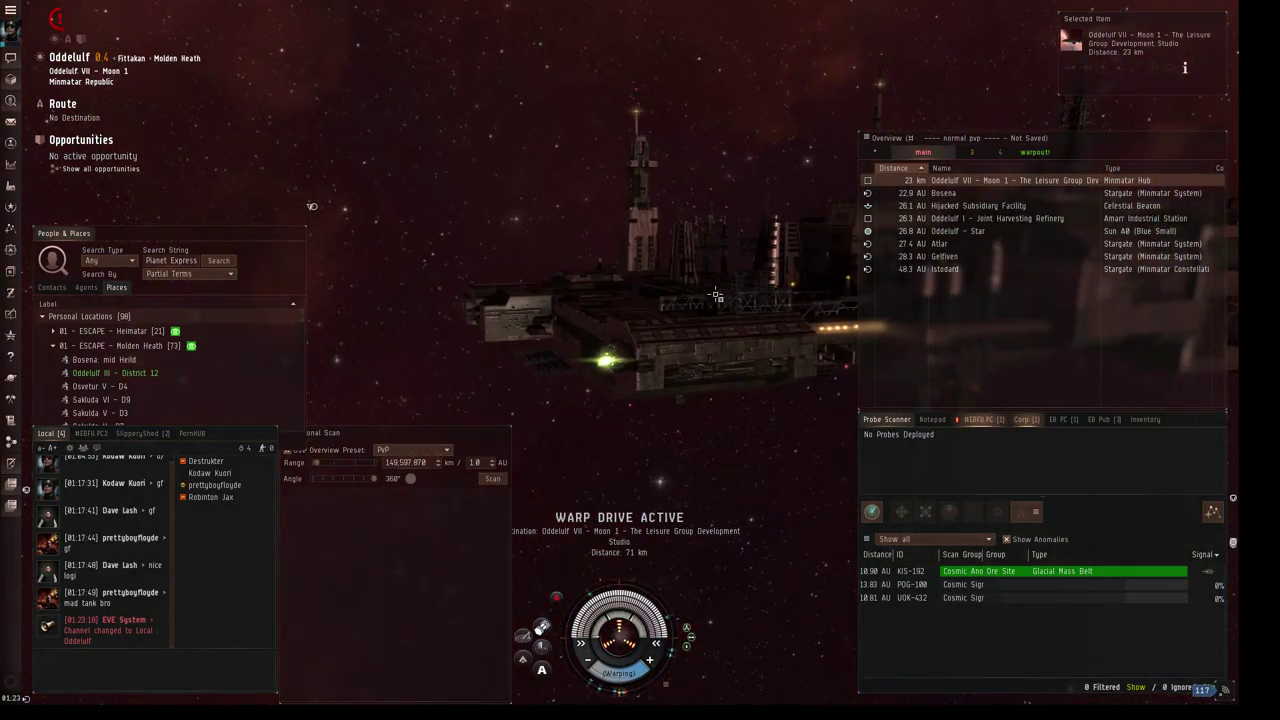
right_click(829, 240)
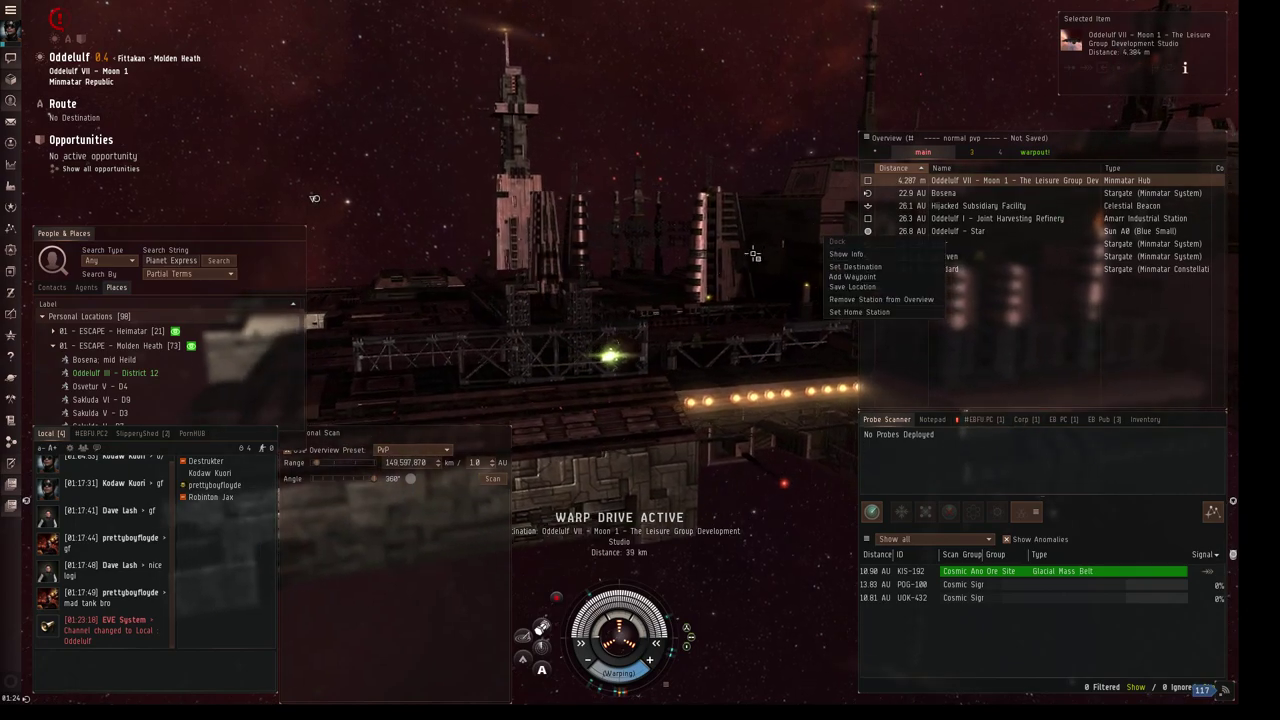
key(Escape)
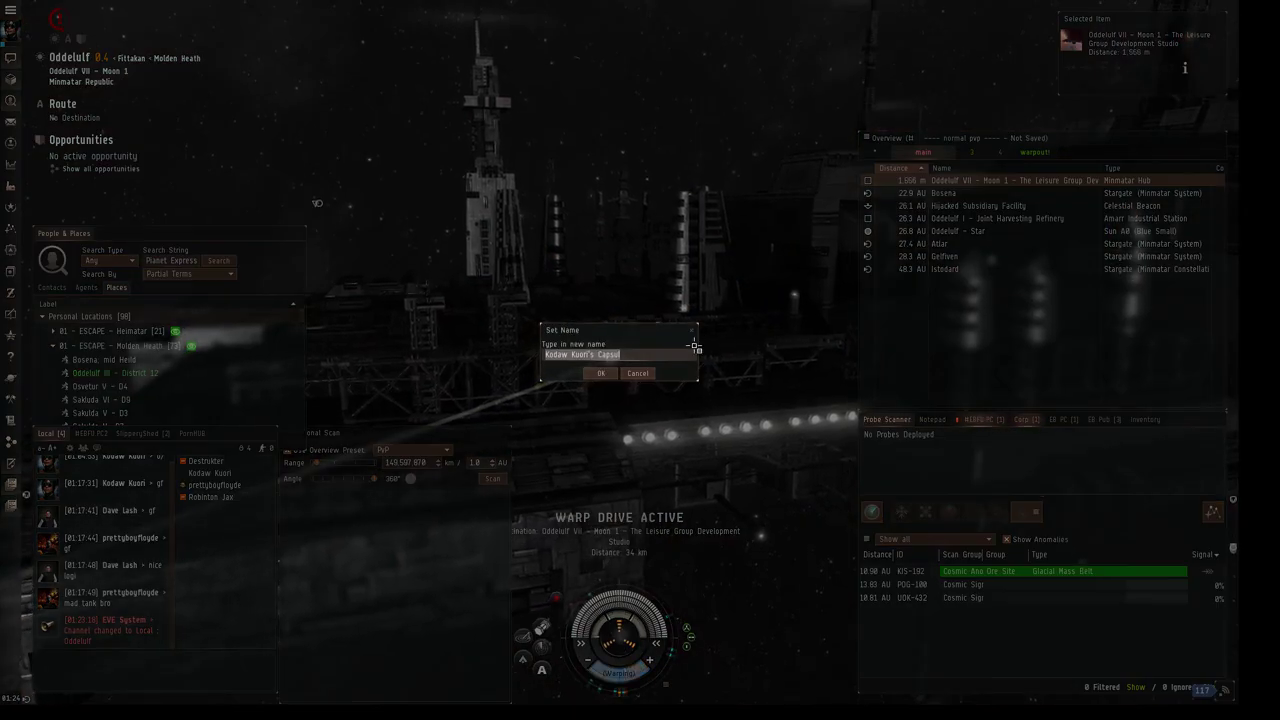
click(694, 330)
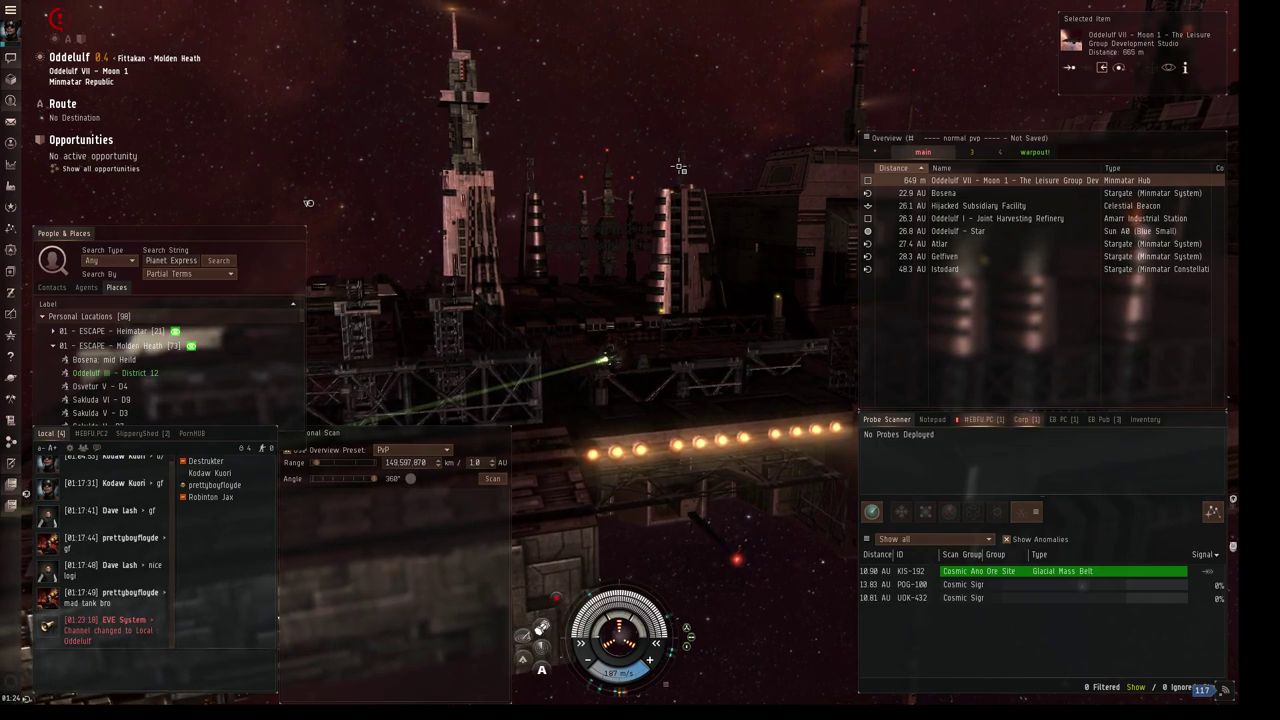
key(d)
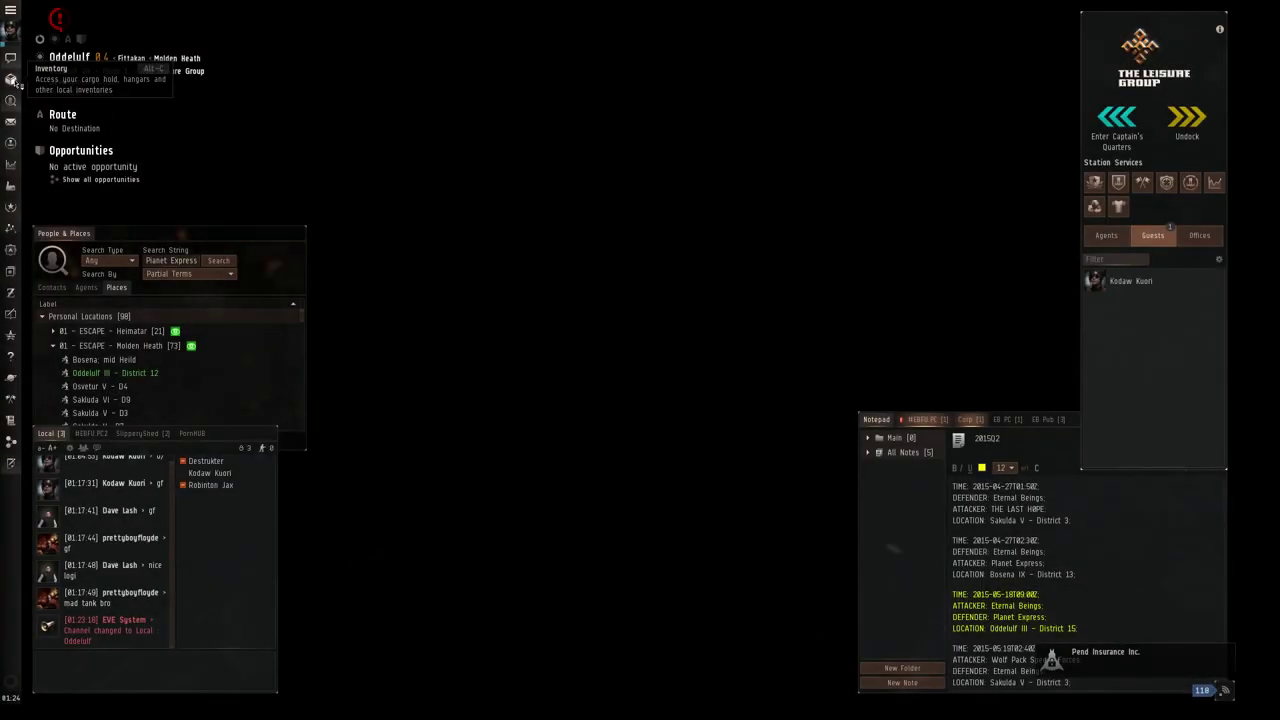
Open Personal Assets from the docked ship's inventory, then close the inventory.
click(11, 80)
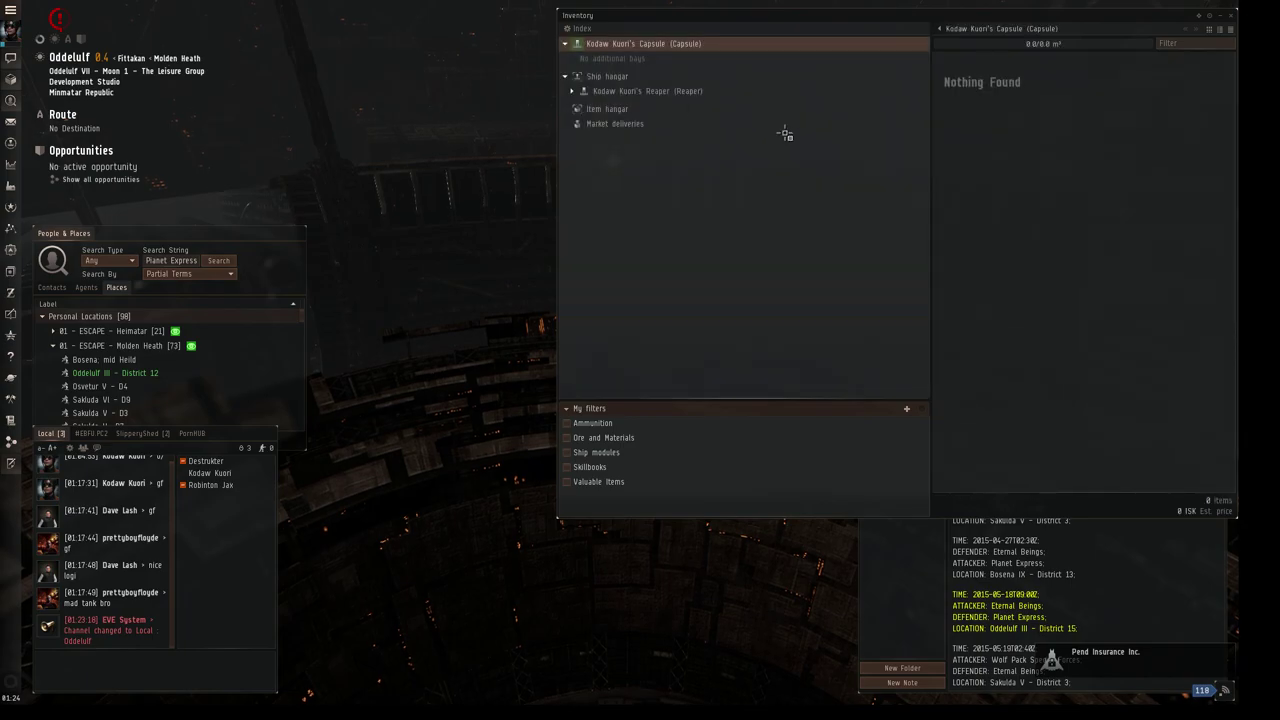
right_click(643, 95)
click(503, 152)
click(12, 232)
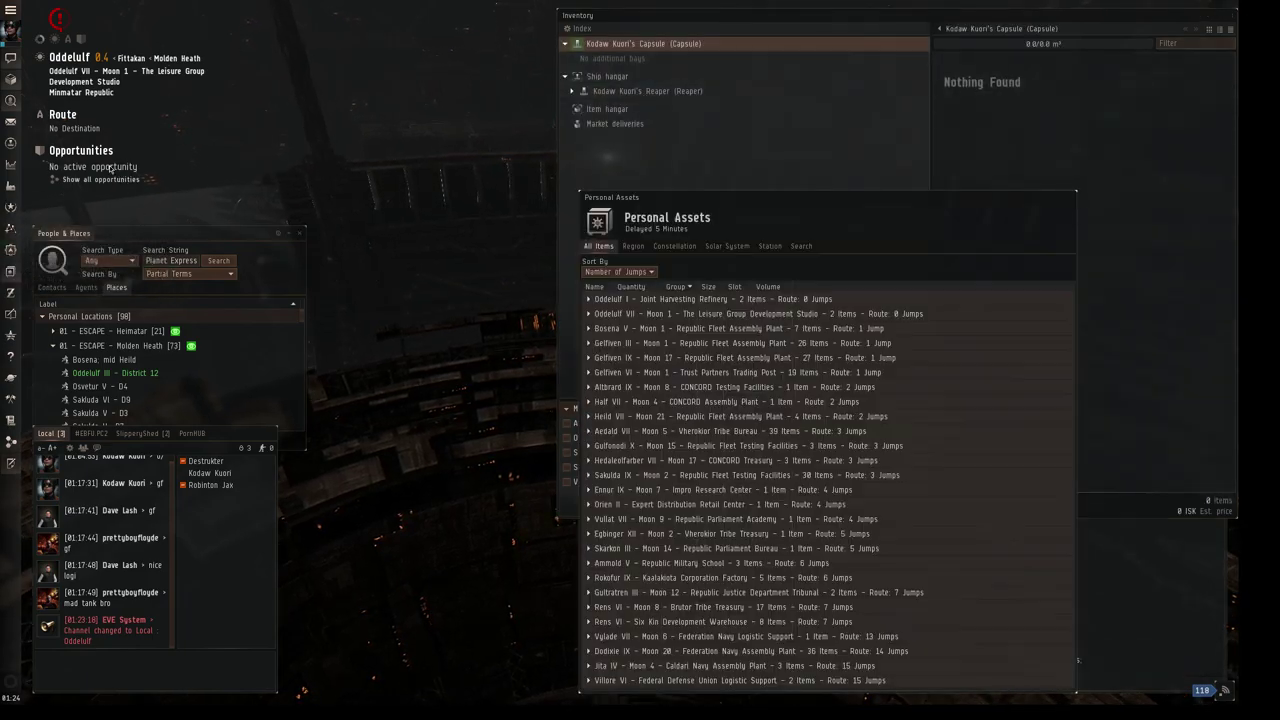
click(1232, 17)
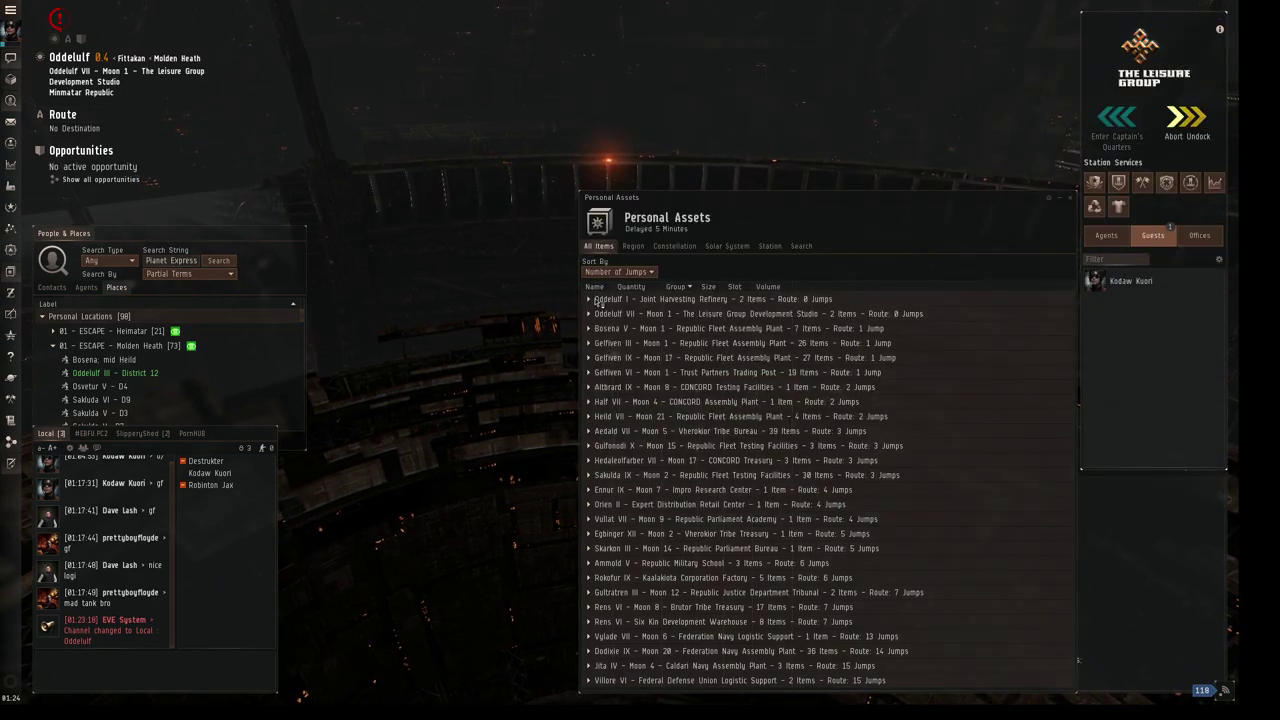
Set Oddelulf I - Joint Harvesting Refinery as destination, warp to it, and close Assets.
click(615, 299)
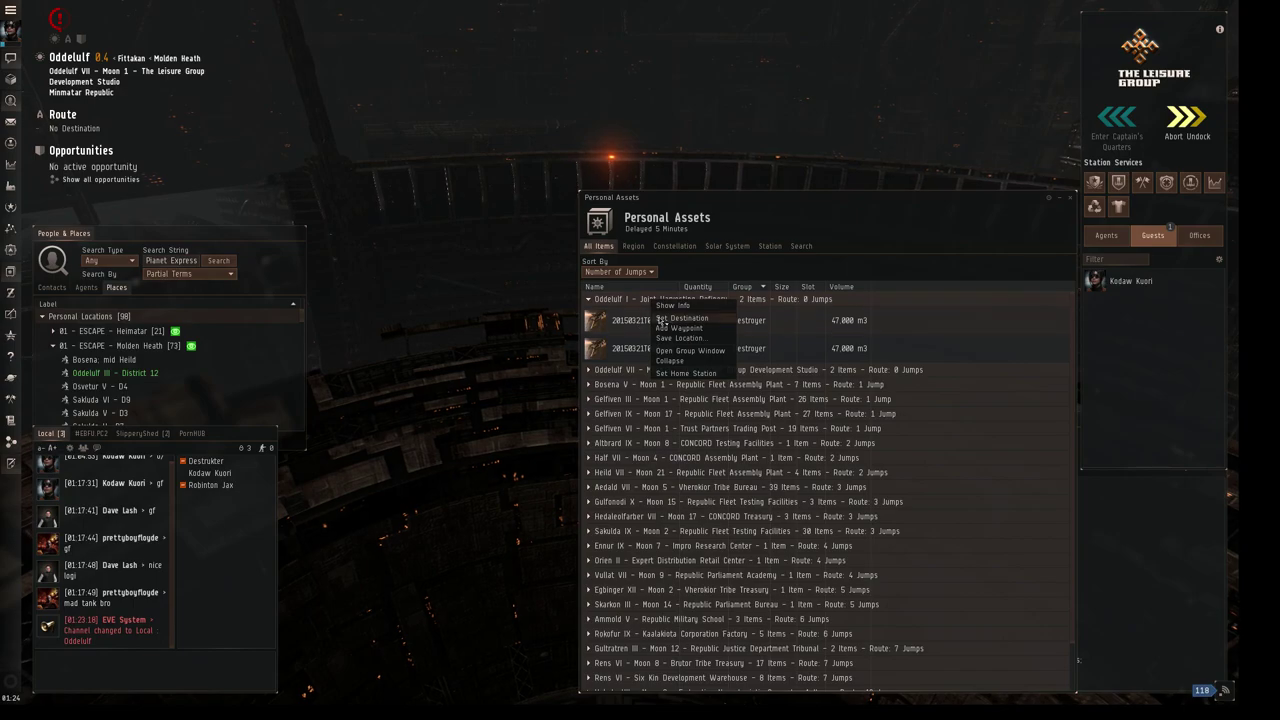
click(681, 318)
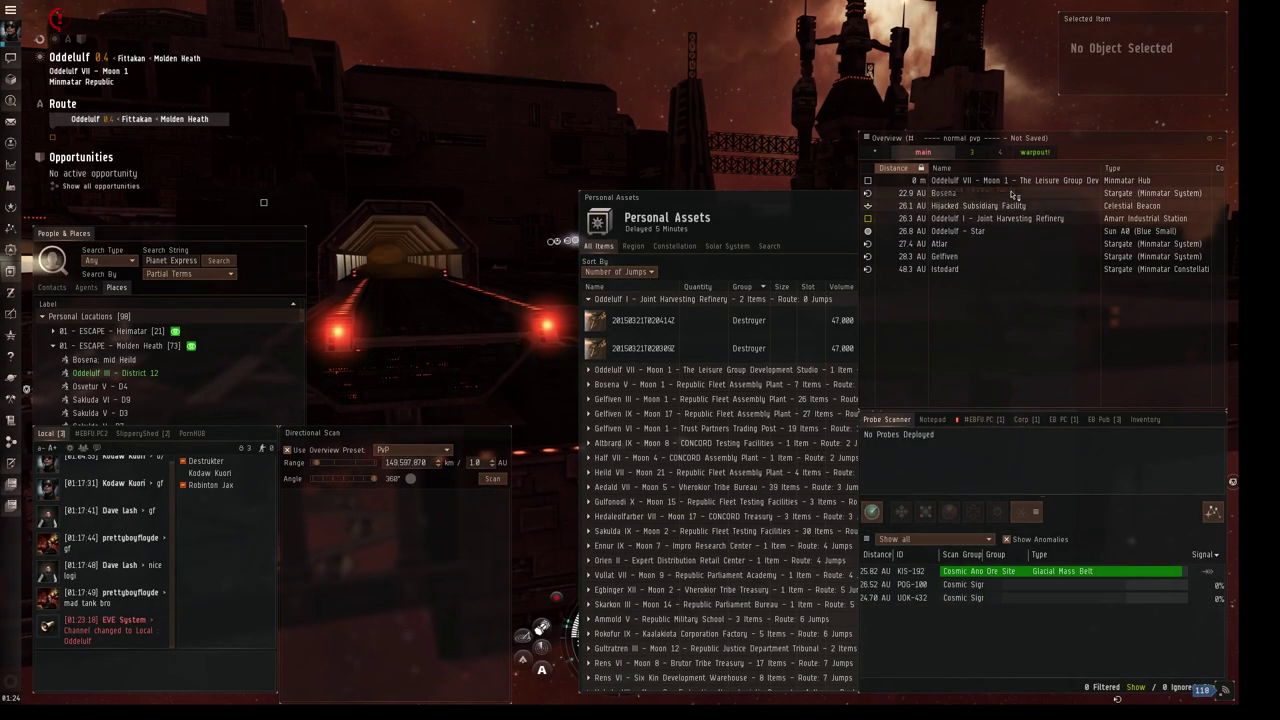
right_click(1000, 218)
click(1022, 257)
drag(858, 210, 1082, 207)
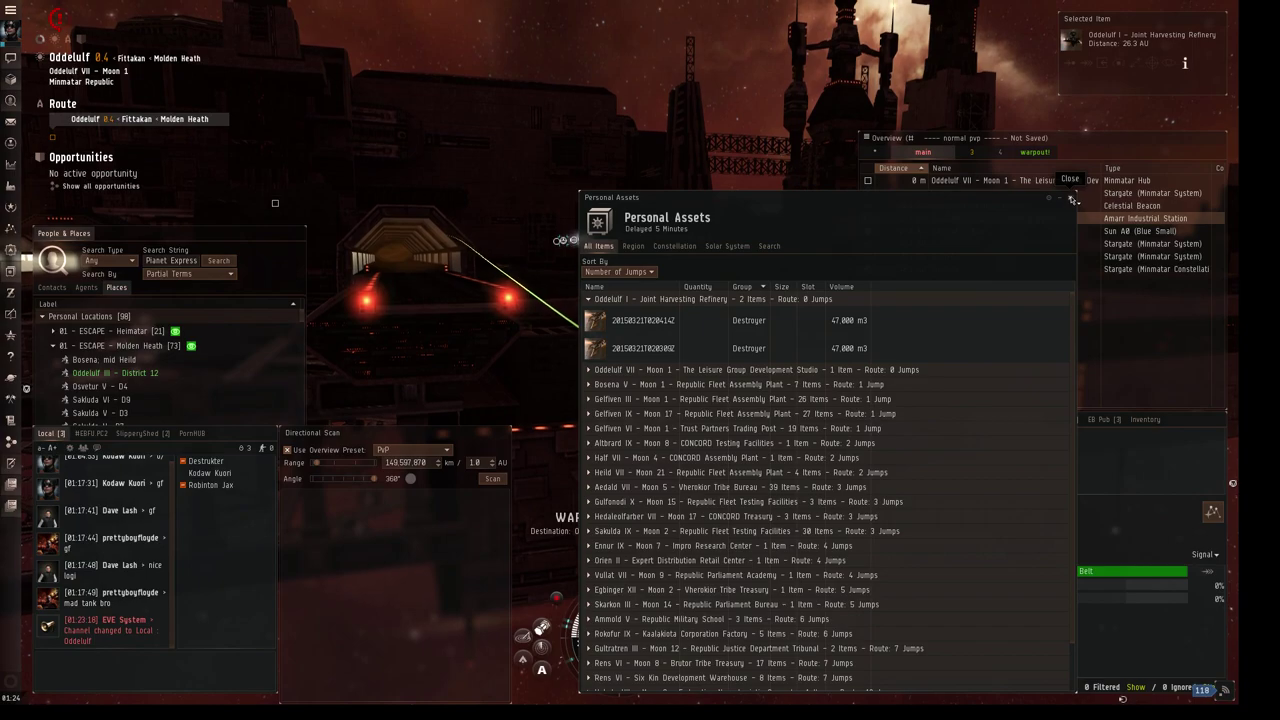
click(1073, 199)
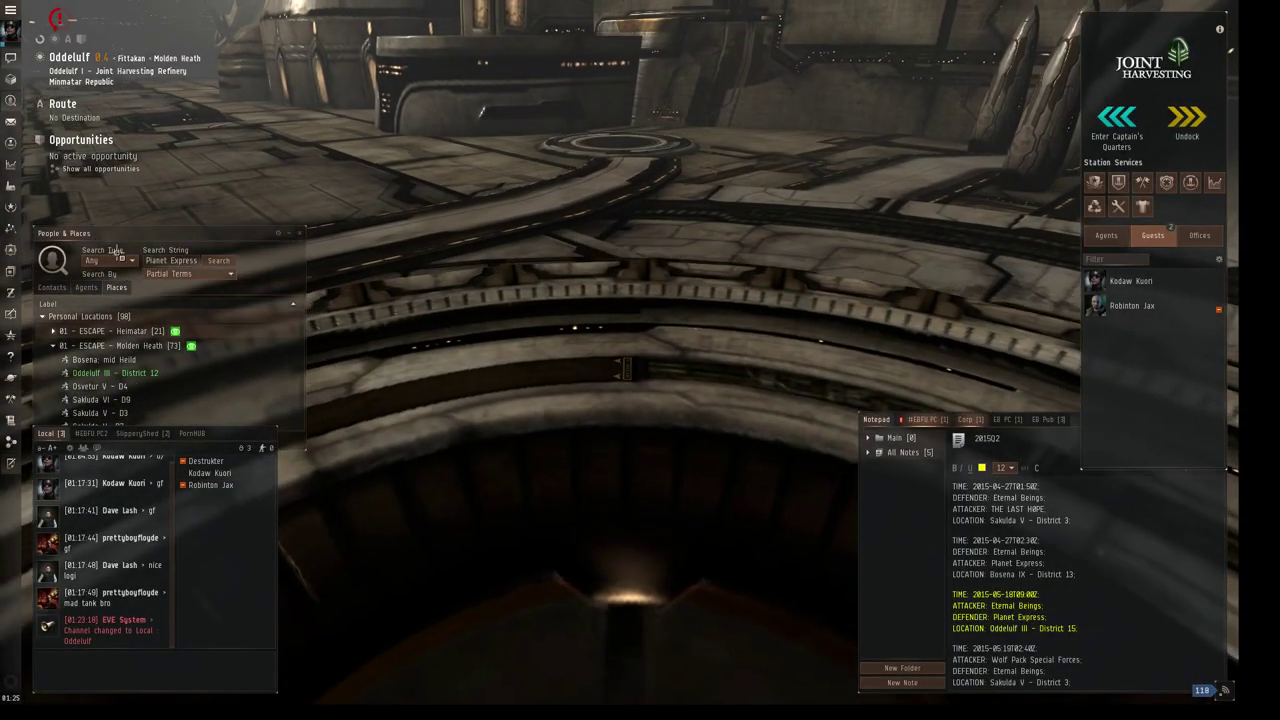
Make the second Coercer in the ship hangar active and undock in it.
key(alt+c)
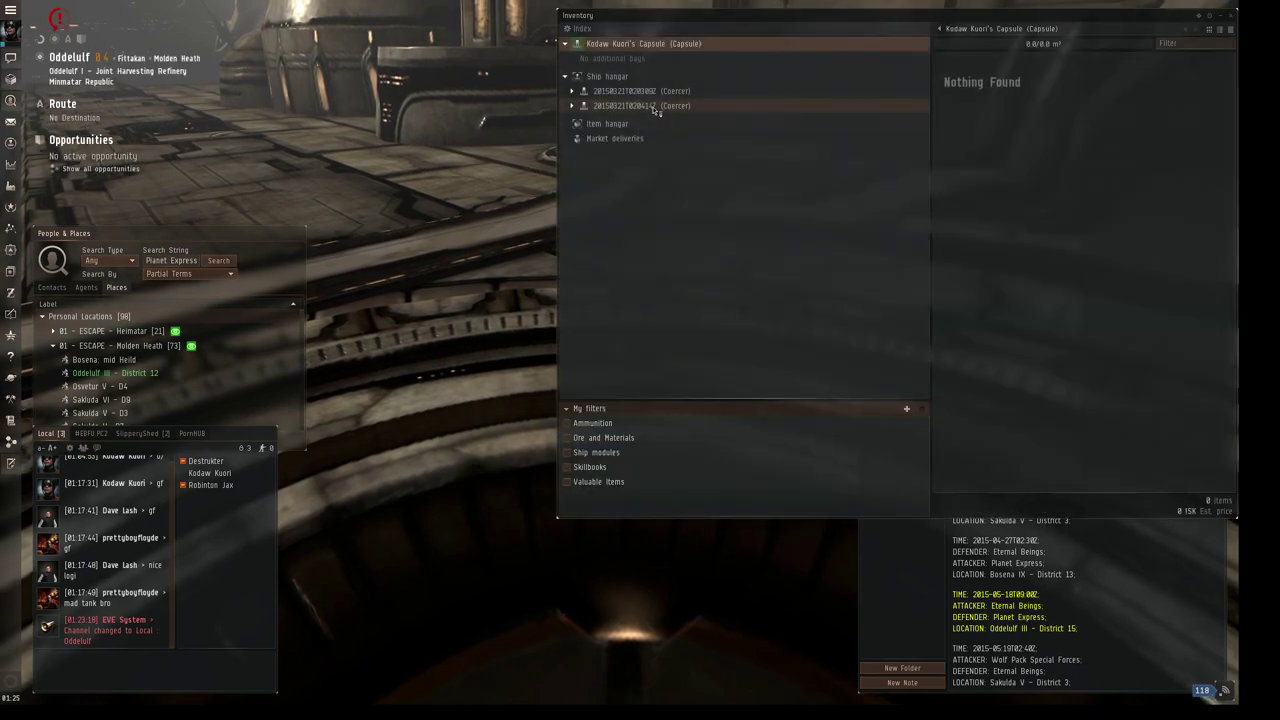
right_click(656, 107)
click(686, 146)
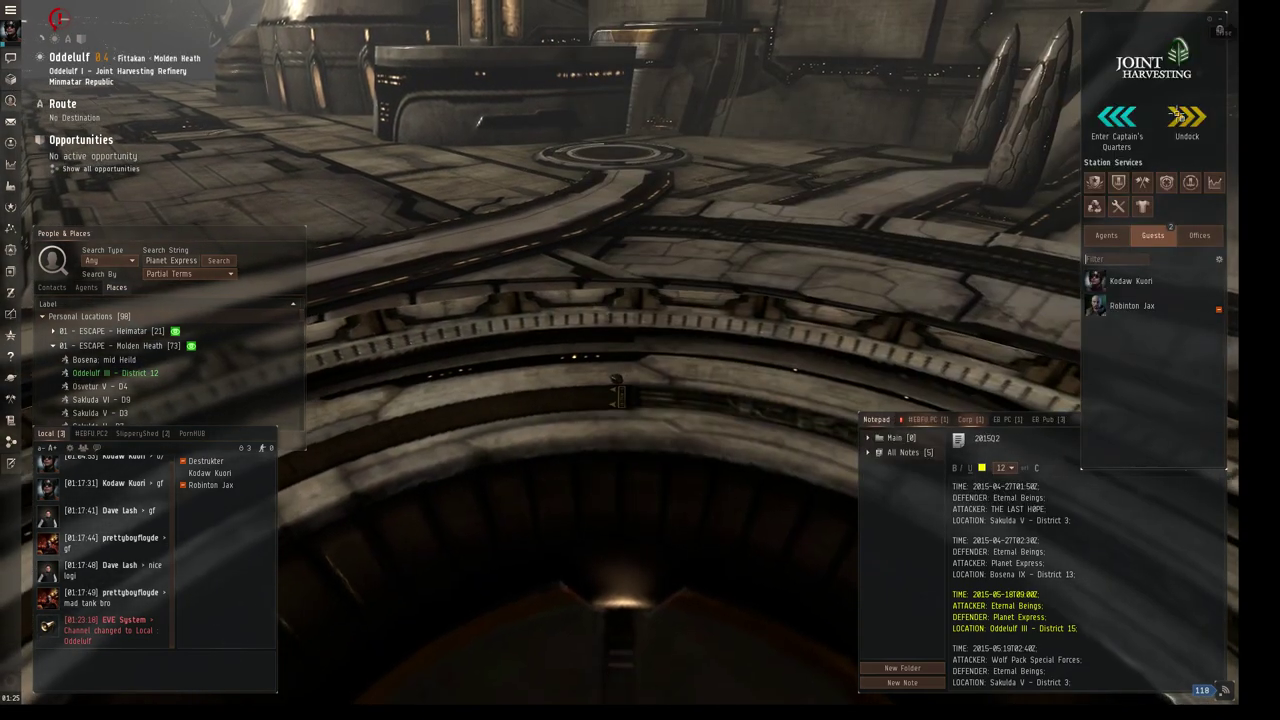
click(1185, 118)
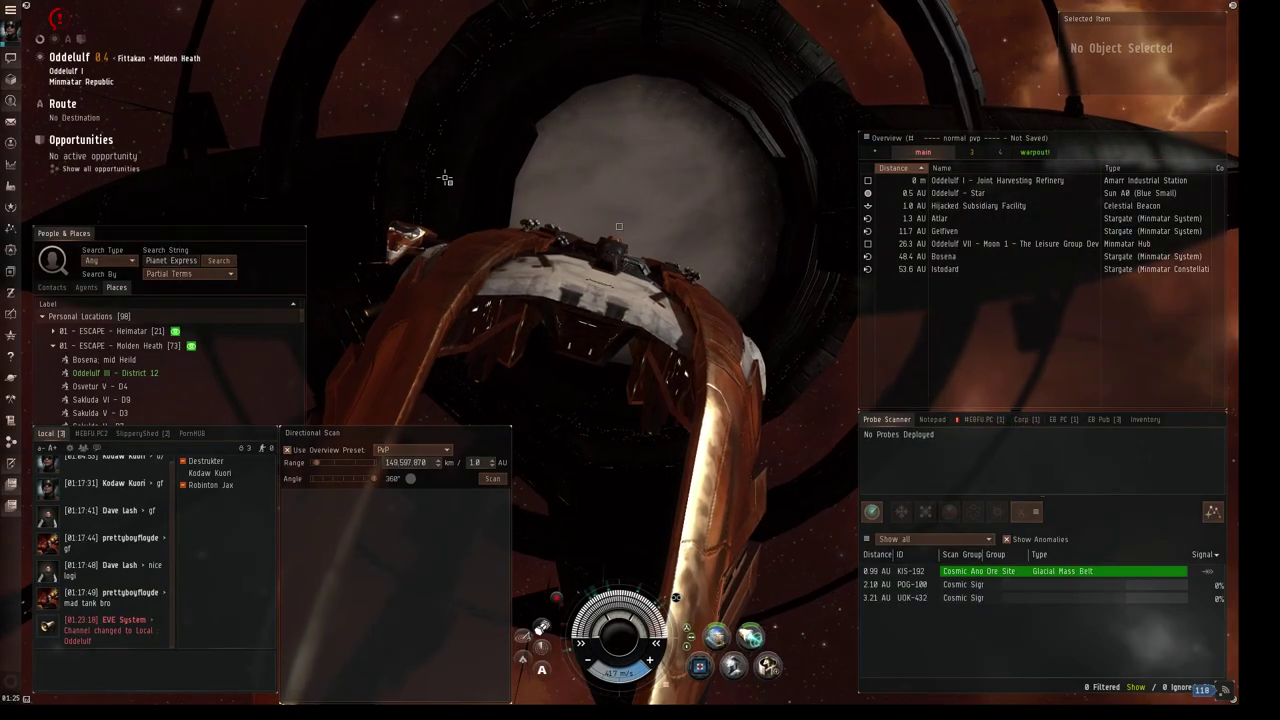
Warp within 0 m of Oddelulf III District 15 and detach the Probe Scanner.
right_click(279, 48)
mouse_move(492, 205)
mouse_move(440, 106)
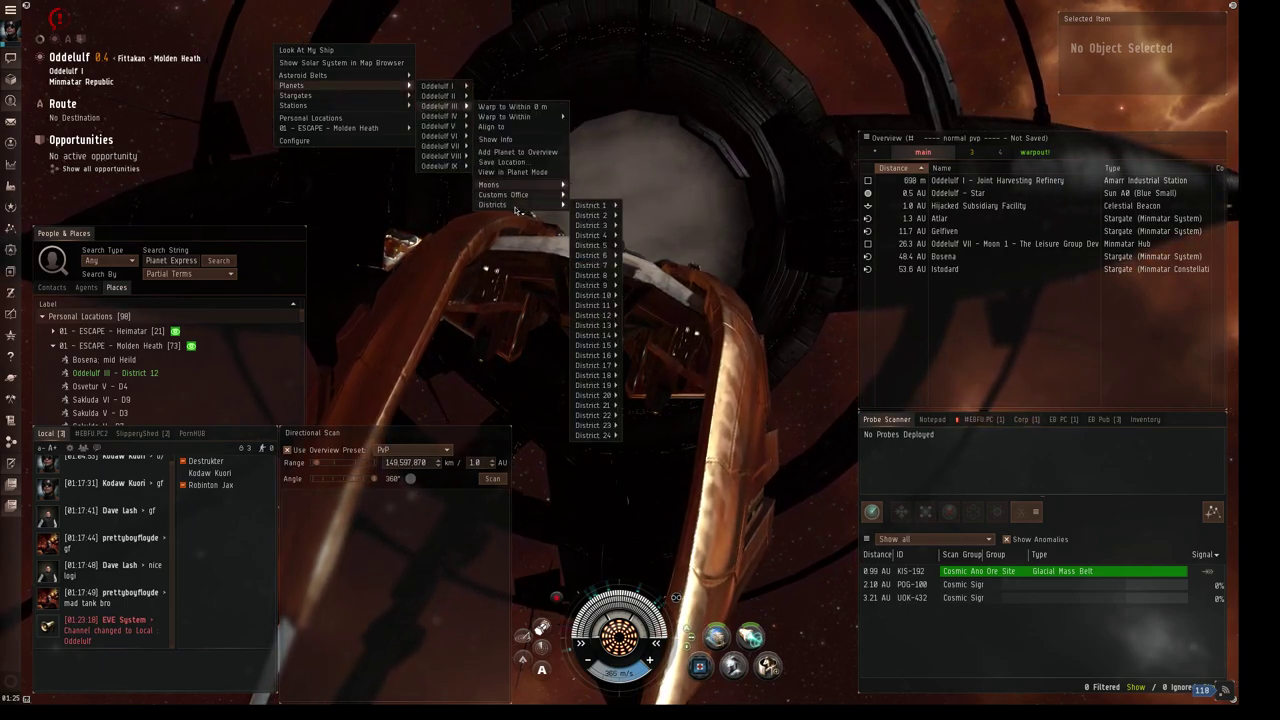
click(650, 346)
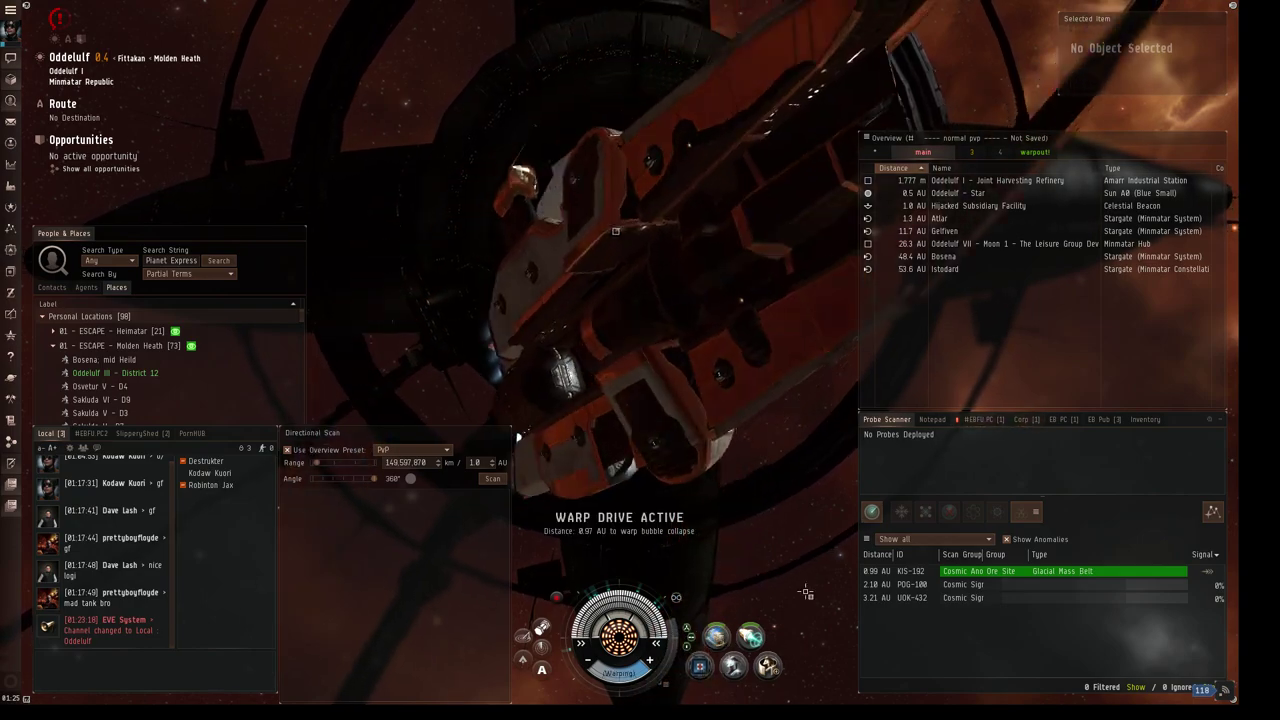
drag(1187, 415, 944, 324)
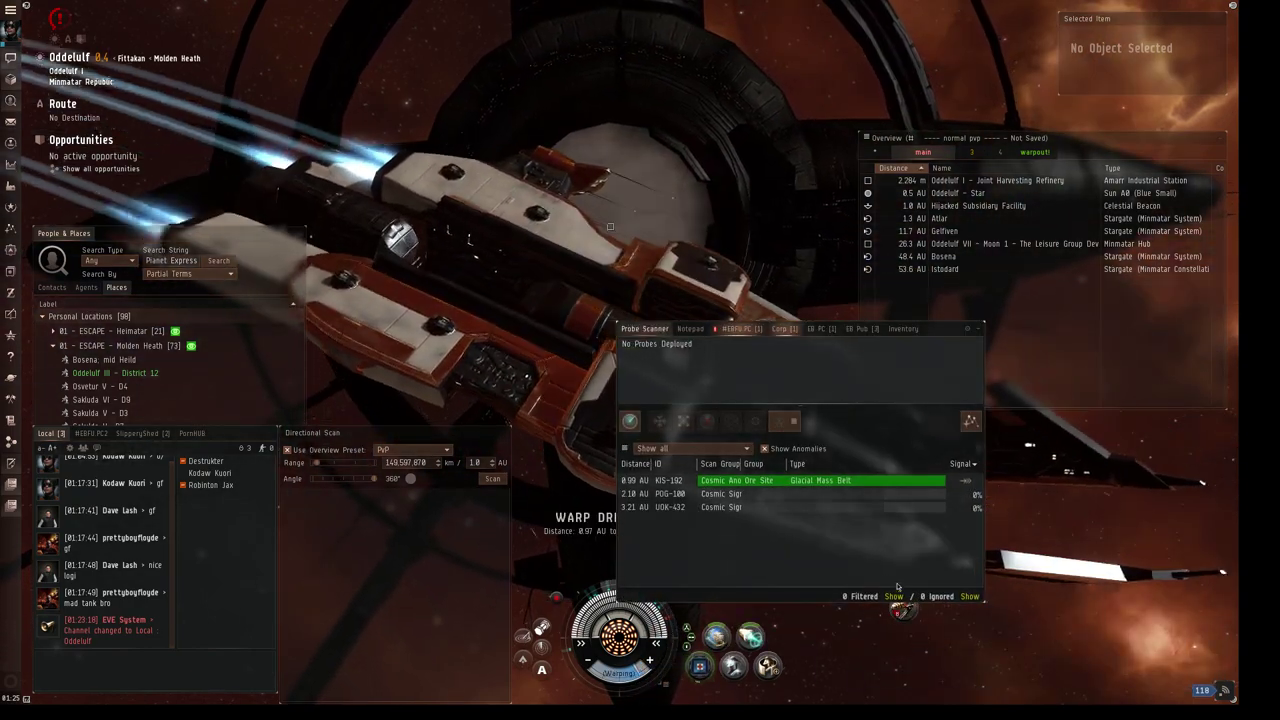
Check laser turret options, then dock the Probe Scanner beside the overview, slightly wider.
right_click(752, 636)
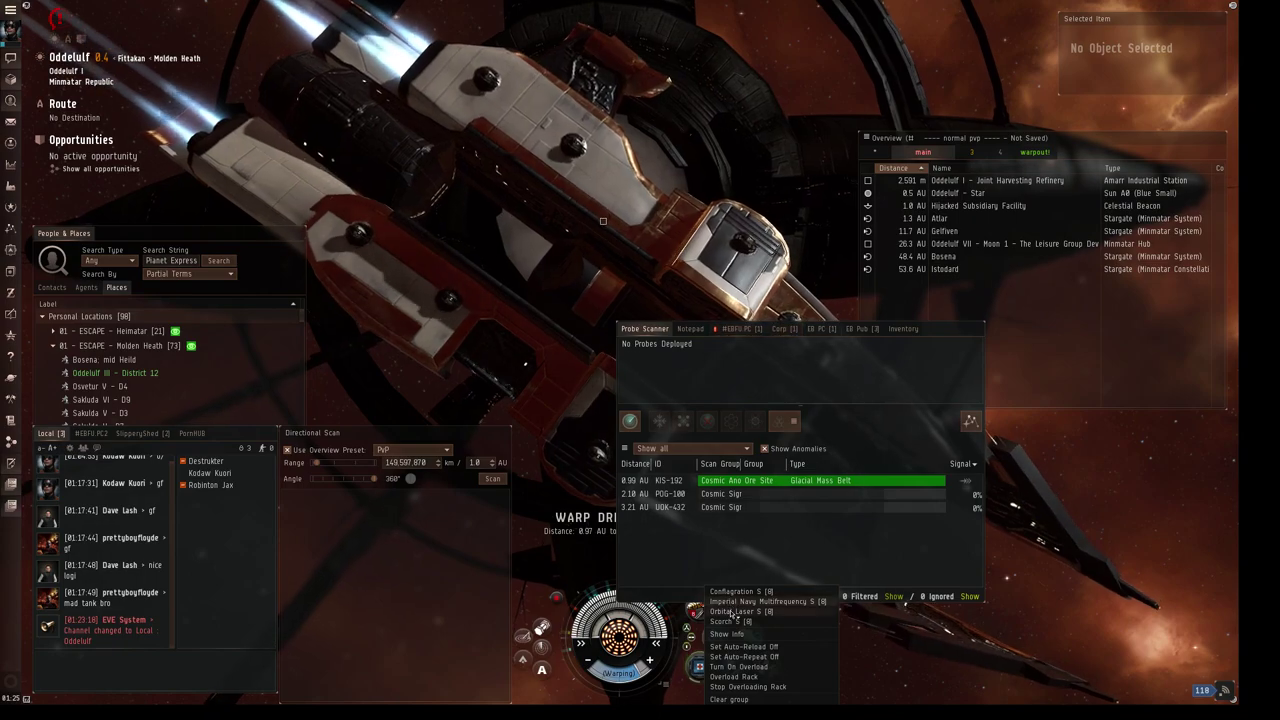
click(735, 622)
drag(940, 328, 1190, 420)
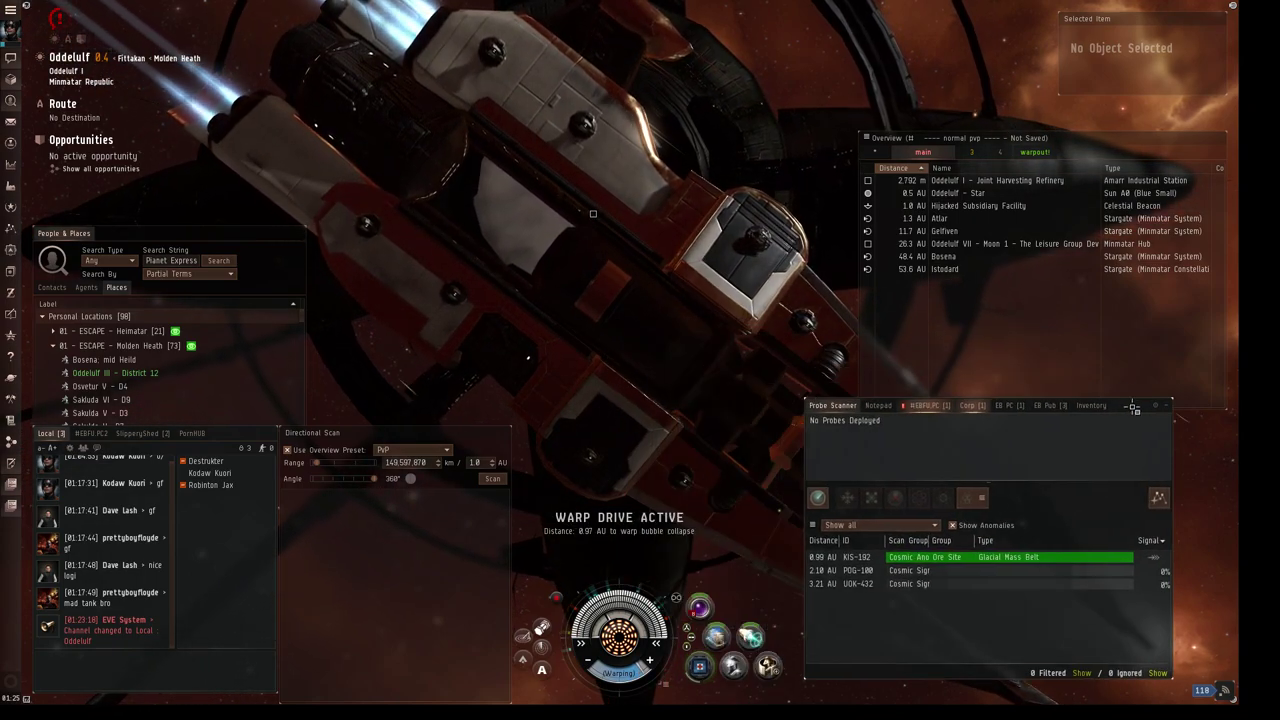
drag(870, 420, 845, 420)
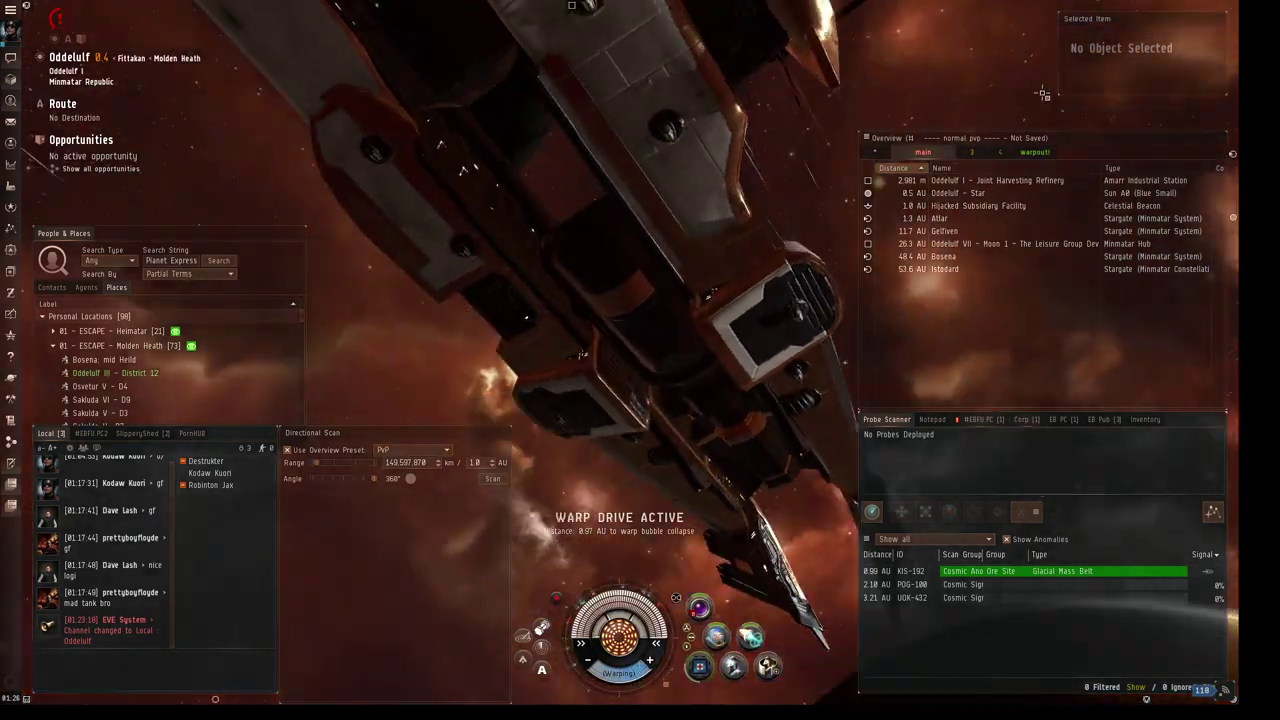
mouse_move(1000, 52)
mouse_down()
mouse_move(424, 258)
mouse_move(491, 151)
mouse_up()
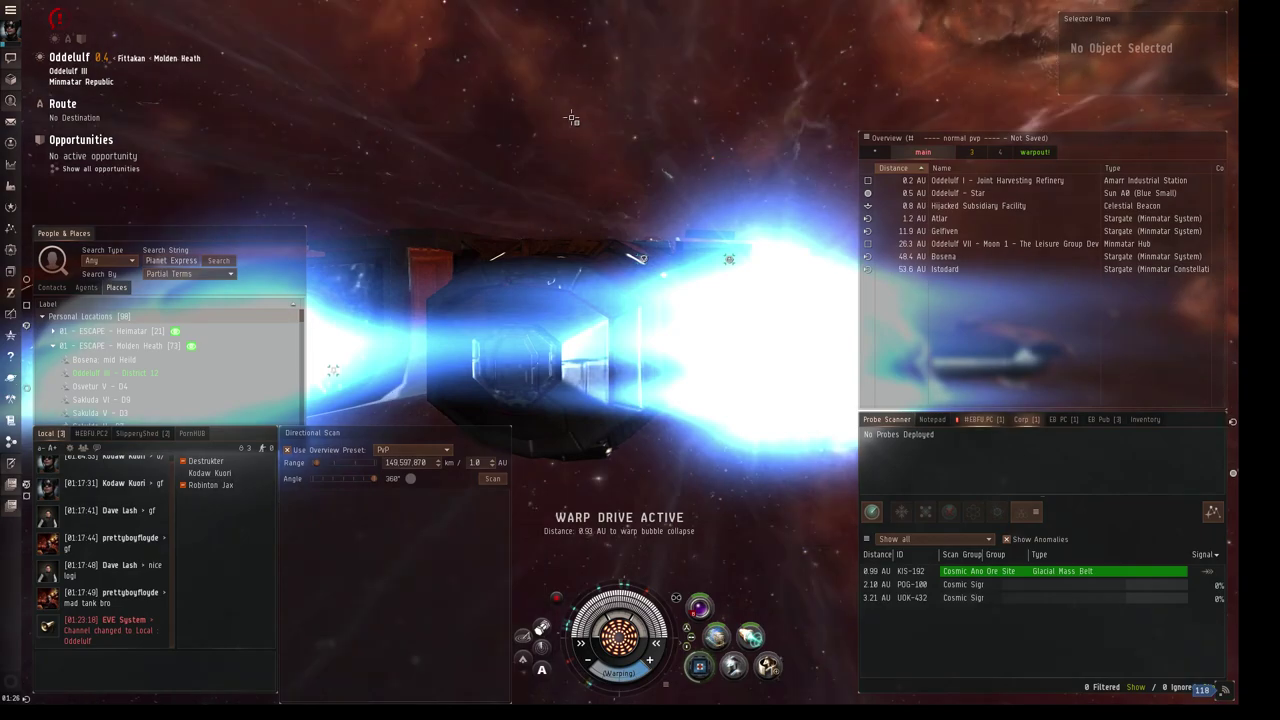
drag(524, 160, 465, 142)
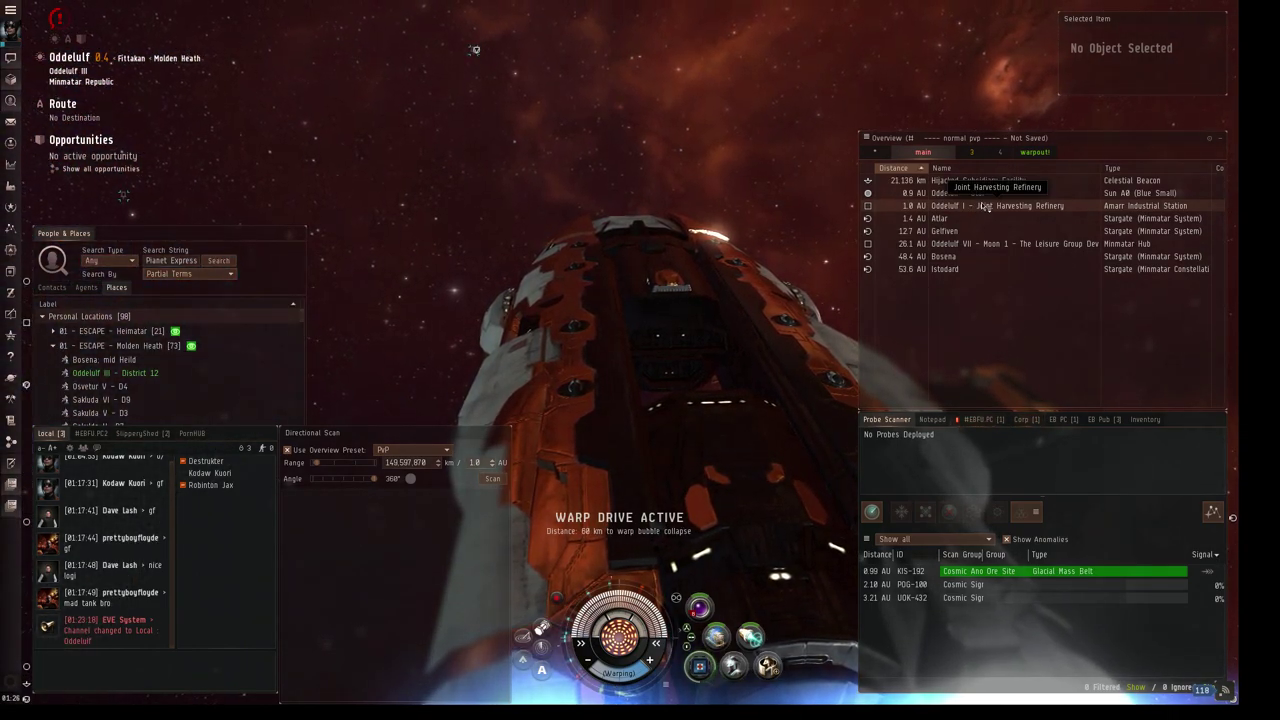
Dock at Oddelulf I - Joint Harvesting Refinery from the overview, briefly showing all objects before returning to the pvp filter.
right_click(979, 207)
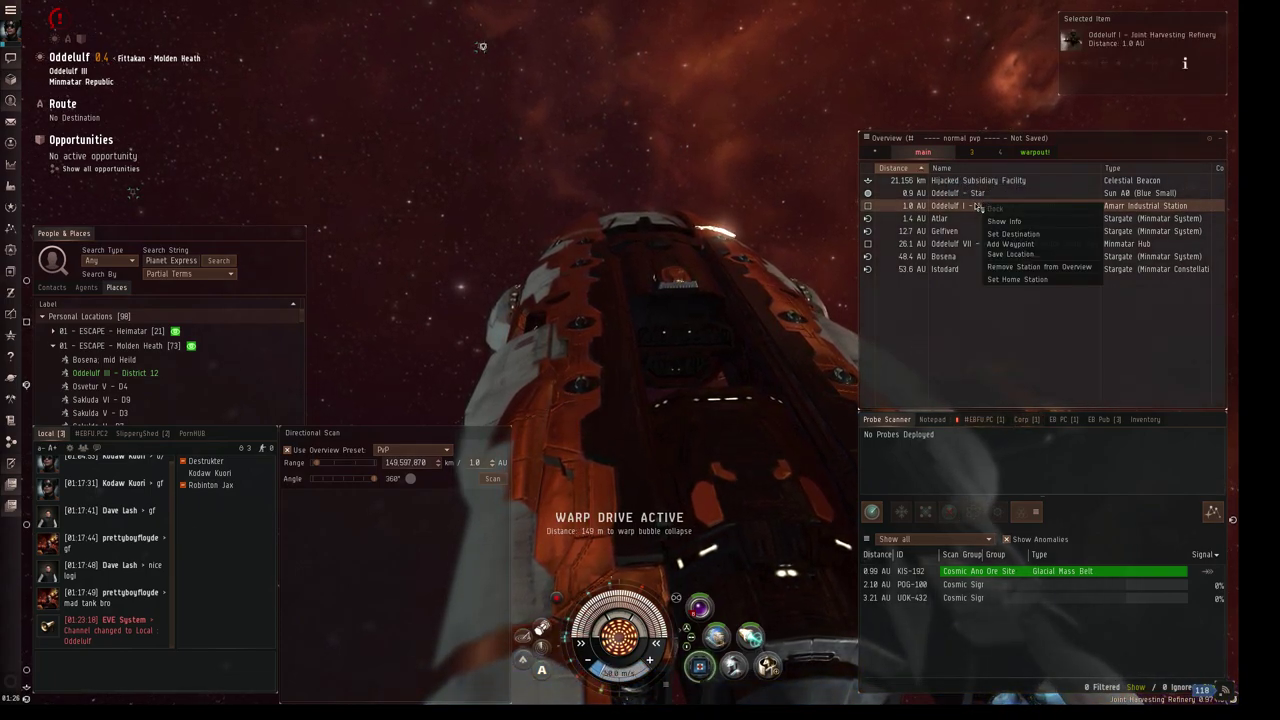
click(1006, 240)
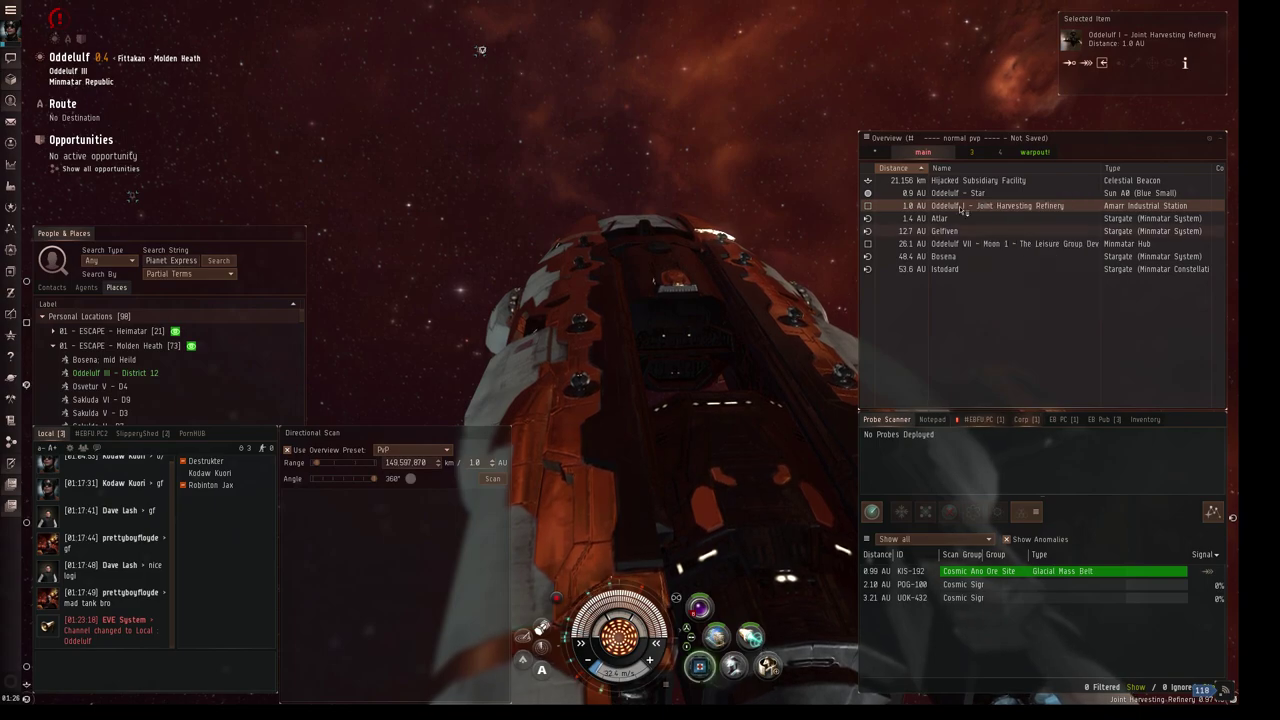
click(878, 153)
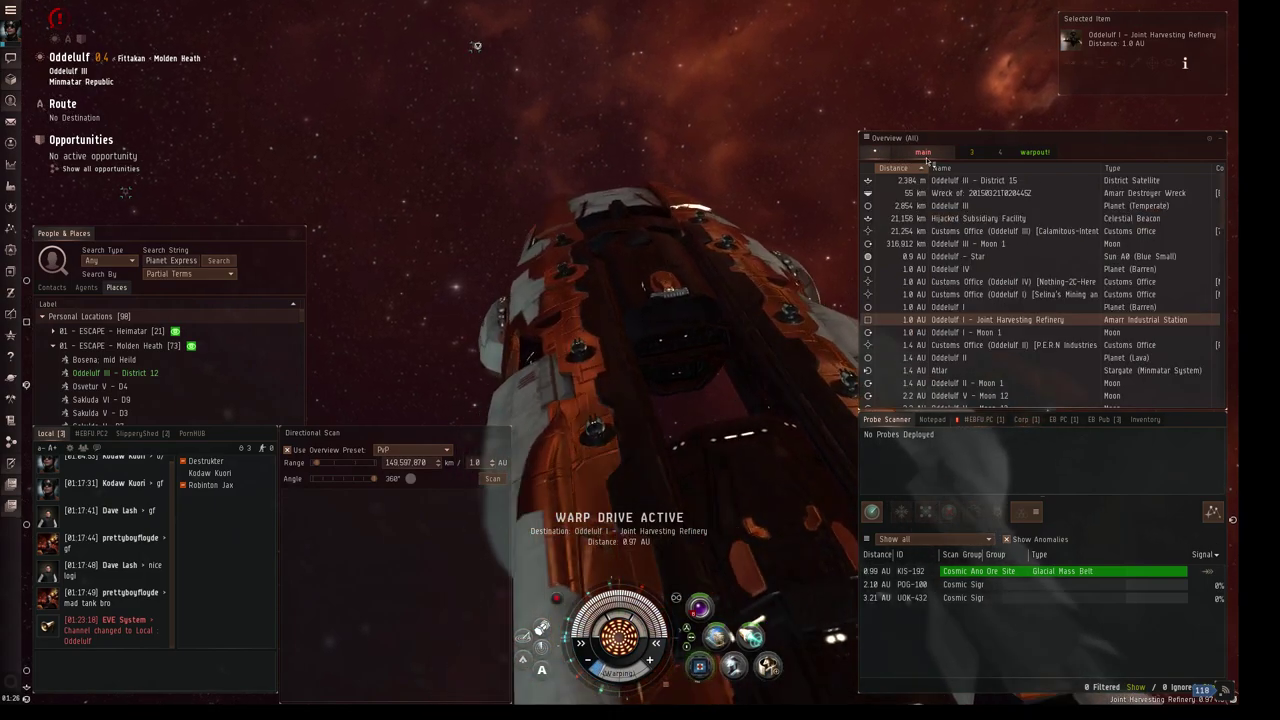
click(925, 152)
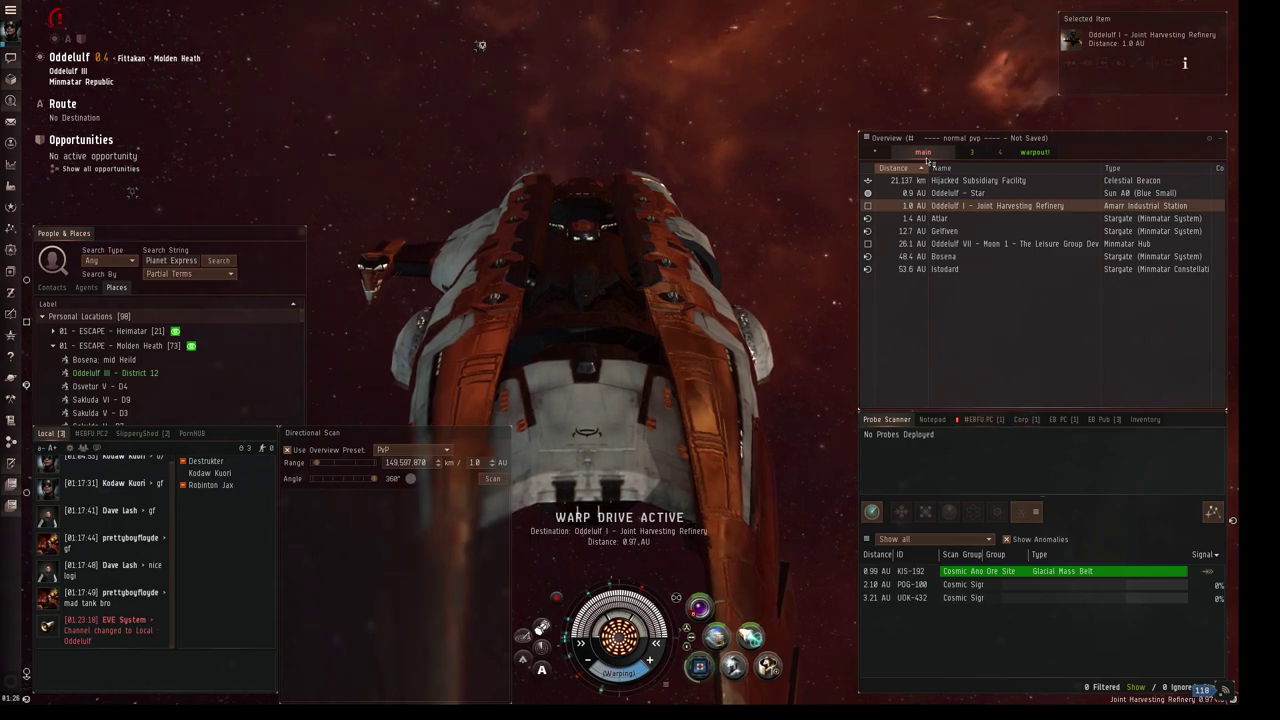
View a local pilot's character information, then switch to the corporation chat channel.
right_click(215, 463)
click(245, 470)
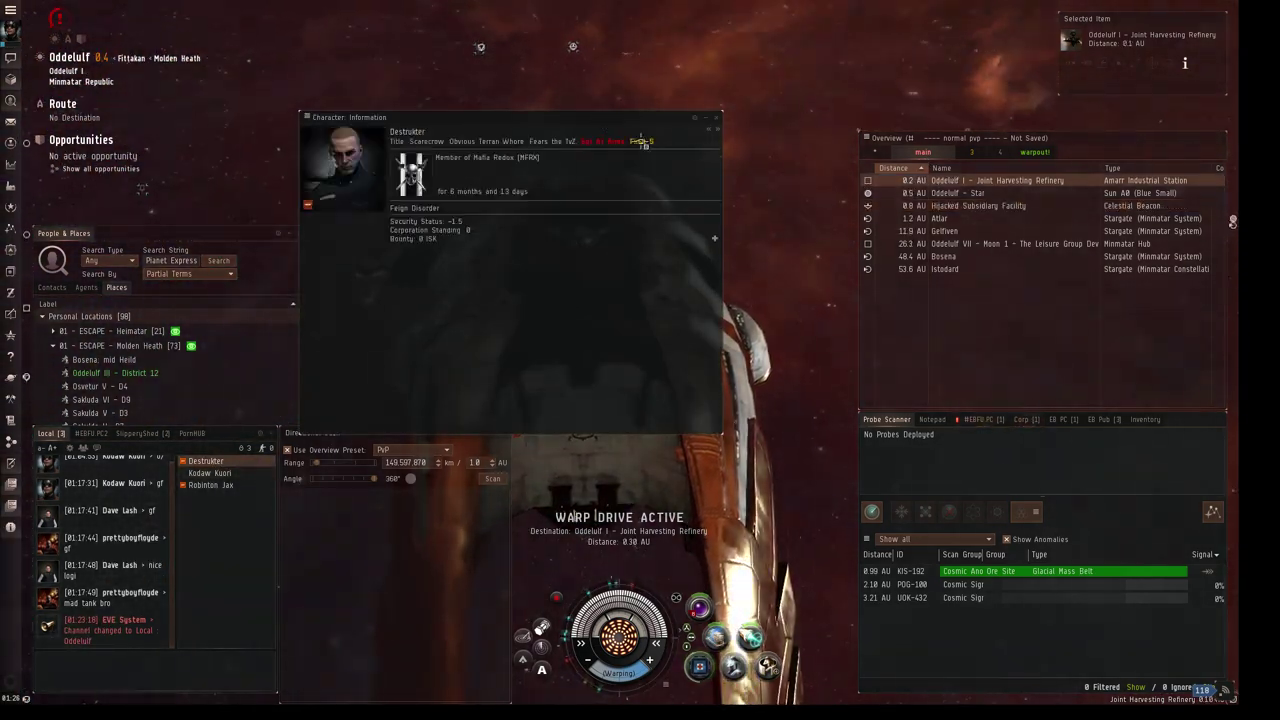
click(718, 118)
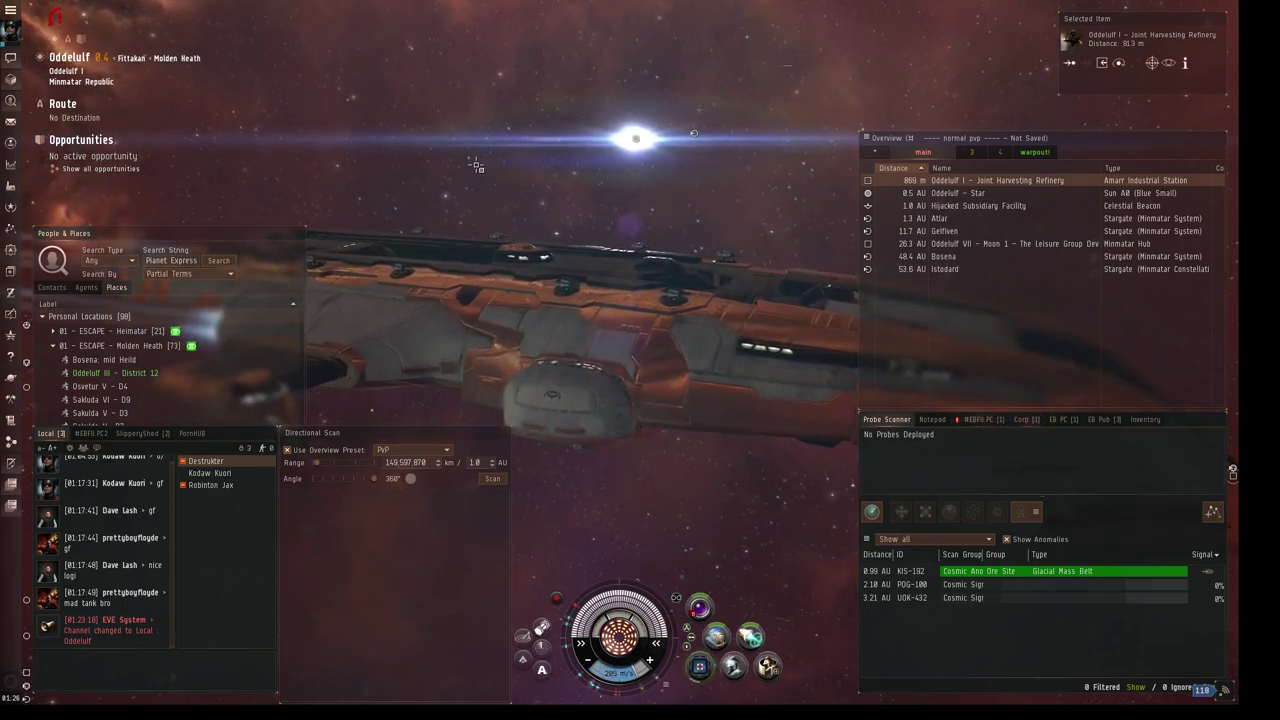
click(978, 419)
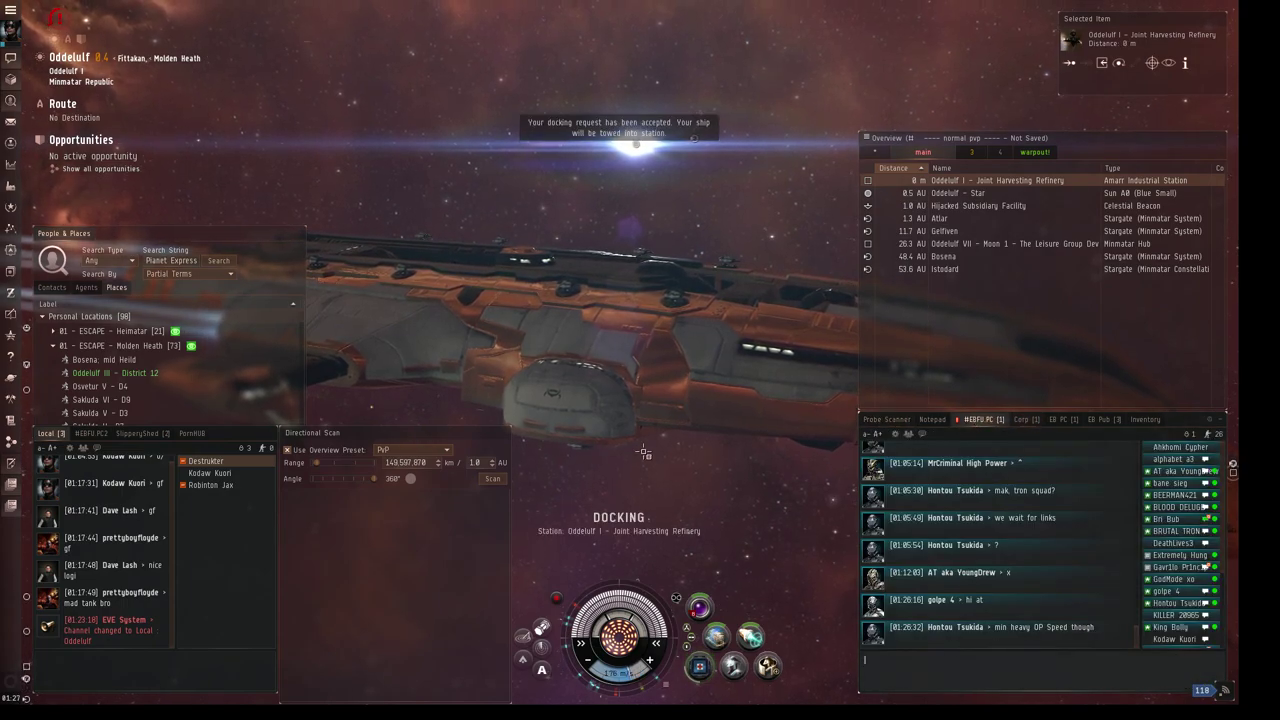